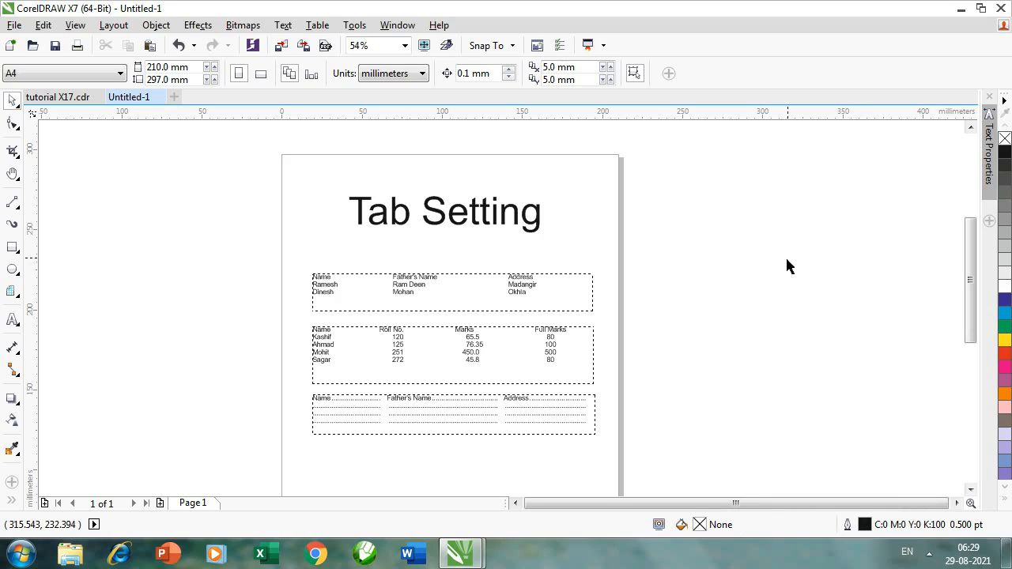
# Step: Examine the three tabbed sample text frames below the Tab Setting title
pyautogui.press('z')
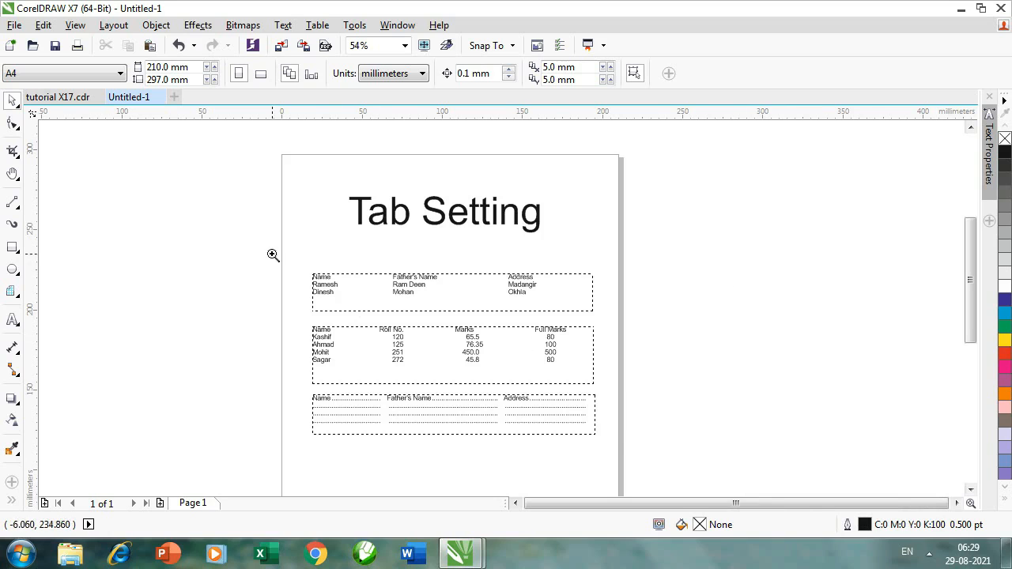
pyautogui.moveTo(272, 255); pyautogui.dragTo(628, 441)
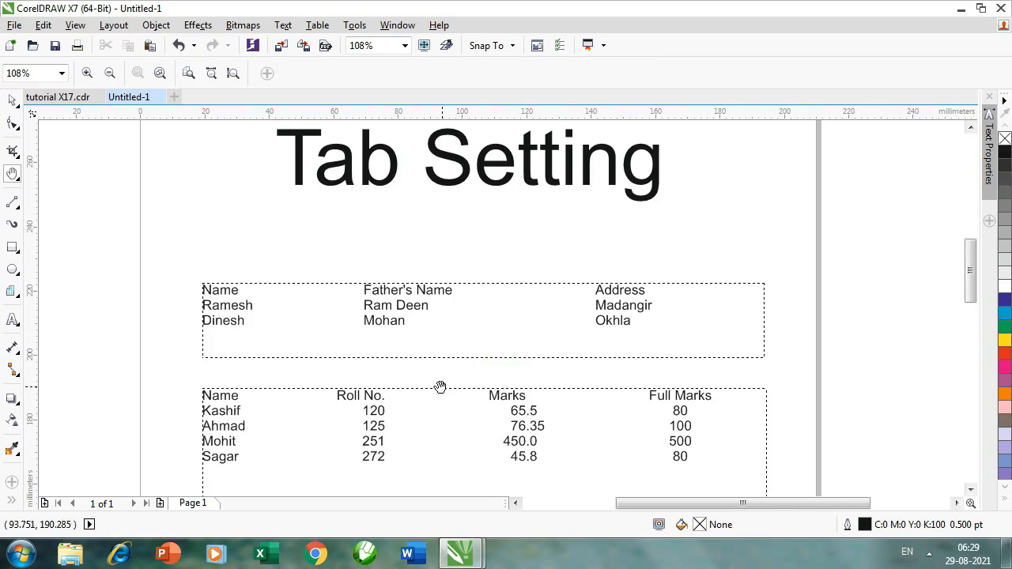
pyautogui.moveTo(495, 397); pyautogui.dragTo(497, 297)
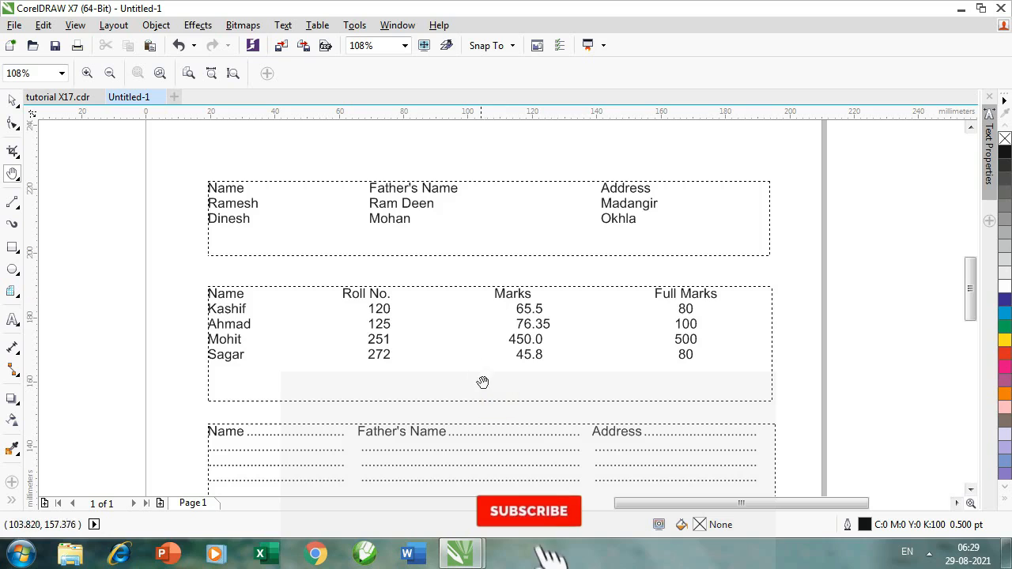
pyautogui.moveTo(480, 355); pyautogui.dragTo(481, 409)
pyautogui.moveTo(548, 423); pyautogui.dragTo(554, 330)
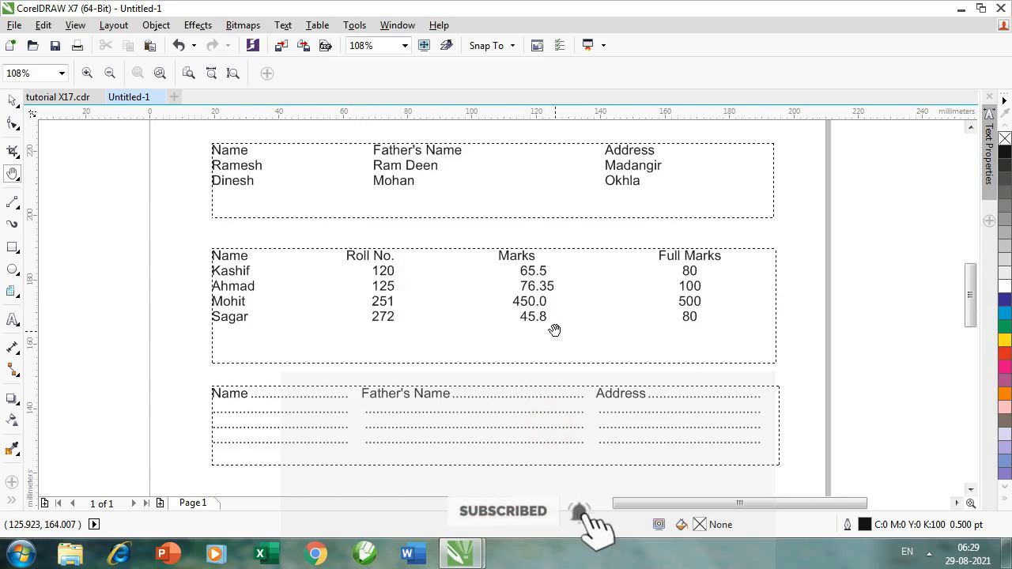
pyautogui.scroll(-3, 577, 366)
pyautogui.moveTo(576, 366); pyautogui.dragTo(512, 378)
pyautogui.press('space')
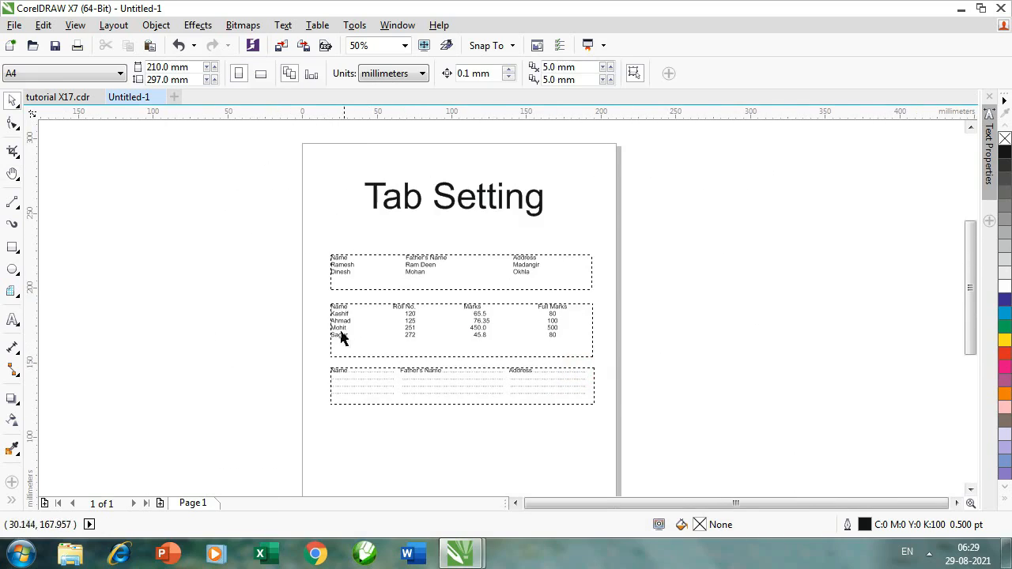
# Step: Move the two lower sample text frames together off the page into the empty area beside it
pyautogui.moveTo(309, 299); pyautogui.dragTo(622, 417)
pyautogui.moveTo(429, 328); pyautogui.dragTo(794, 274)
# Step: Draw a paragraph text frame about 174 × 31 mm below the remaining sample and enter tab-separated headings Name, Father's Name and Address
pyautogui.moveTo(311, 239); pyautogui.dragTo(340, 269)
pyautogui.scroll(3, 470, 361)
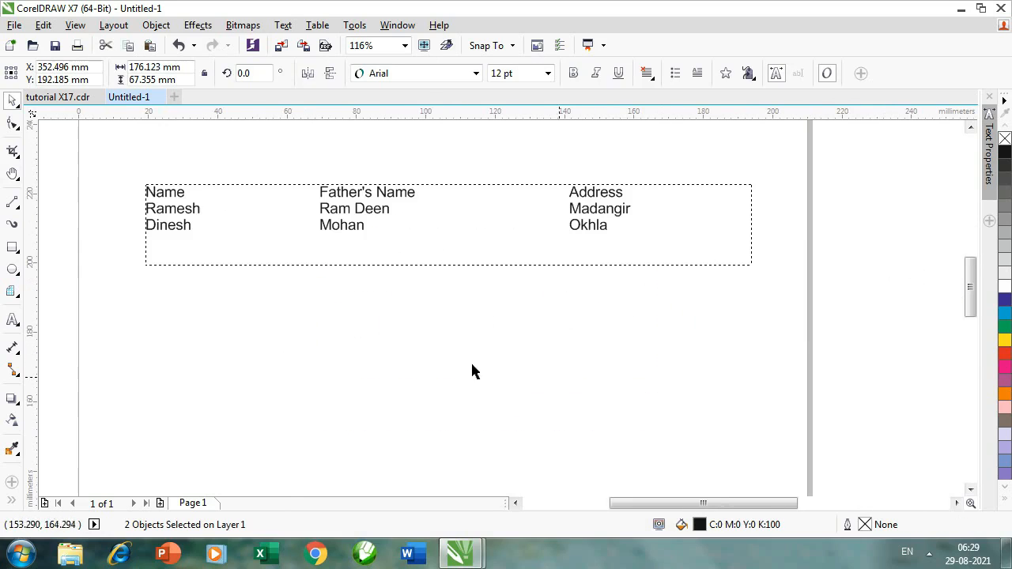
pyautogui.press('h')
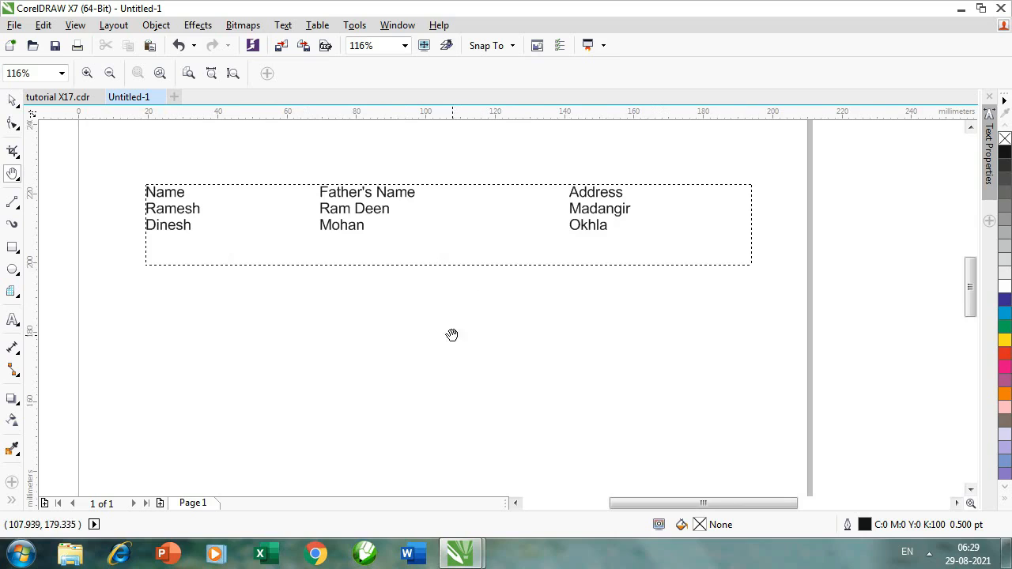
pyautogui.moveTo(452, 335); pyautogui.dragTo(470, 318)
pyautogui.press('space')
pyautogui.click(11, 318)
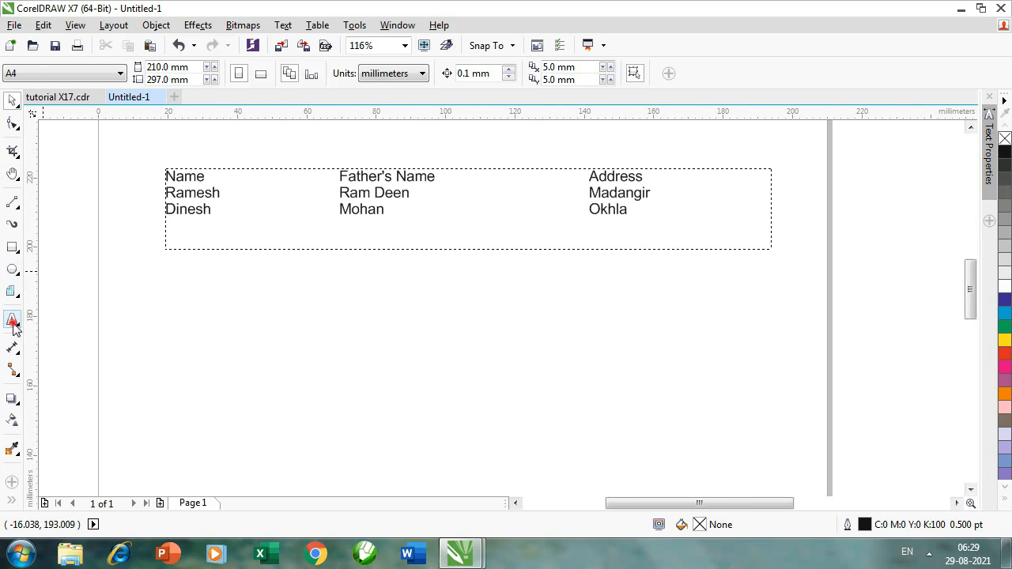
pyautogui.moveTo(167, 276); pyautogui.dragTo(772, 385)
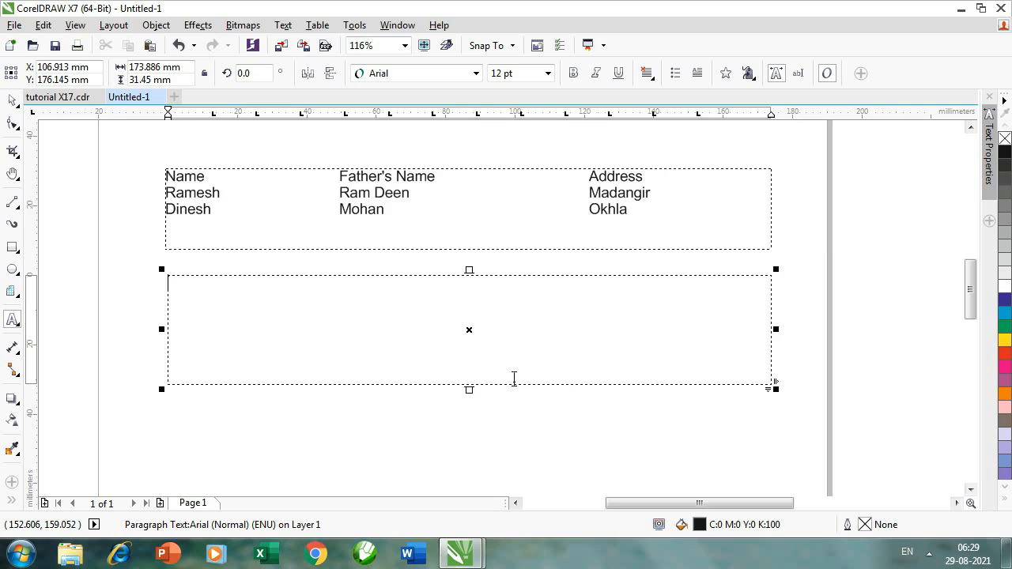
pyautogui.write('Name')
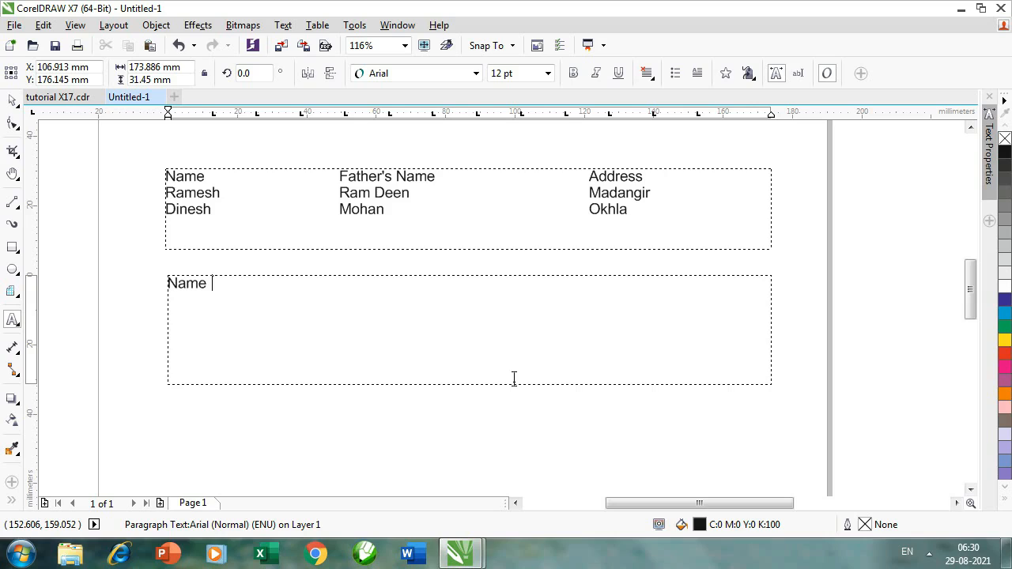
pyautogui.write("ather's Name\tA")
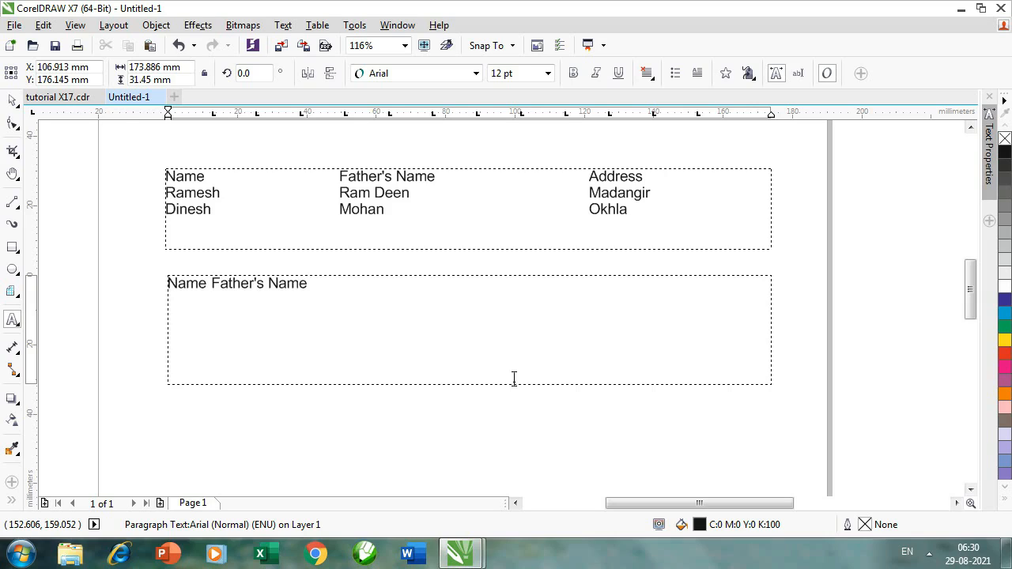
pyautogui.write('ddress')
# Step: Select the heading line and remove all its default tab stops except those near 25 mm and 76 mm
pyautogui.hotkey('ctrl', 'a')
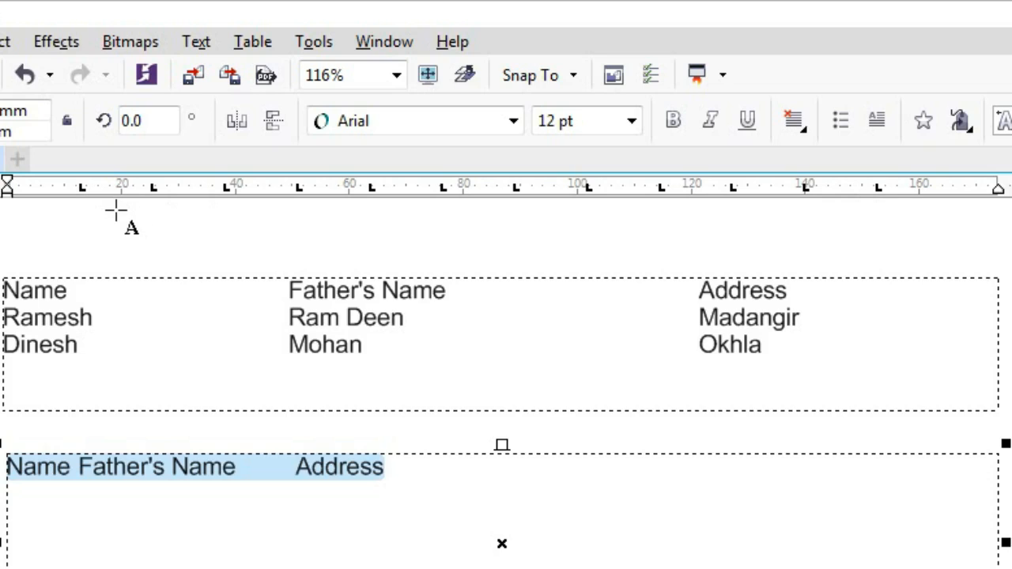
pyautogui.click(82, 188)
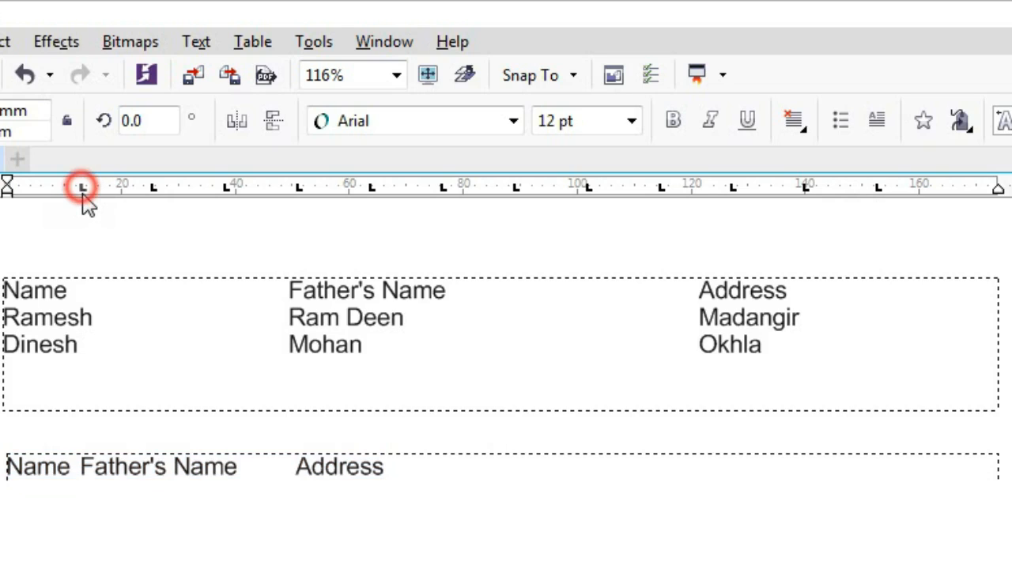
pyautogui.moveTo(81, 188); pyautogui.dragTo(92, 219)
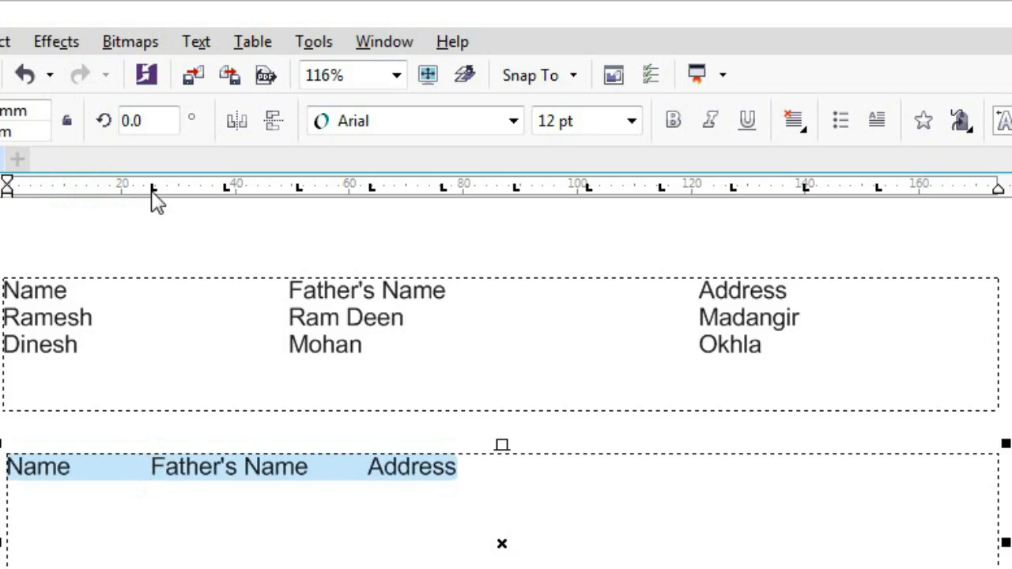
pyautogui.moveTo(227, 186); pyautogui.dragTo(233, 233)
pyautogui.moveTo(298, 186); pyautogui.dragTo(303, 261)
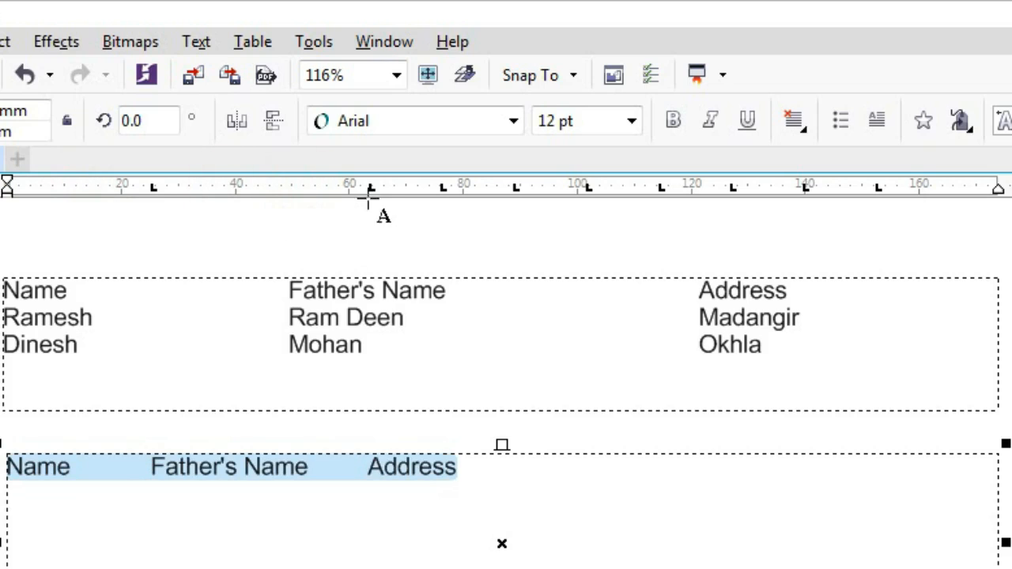
pyautogui.moveTo(372, 188); pyautogui.dragTo(390, 298)
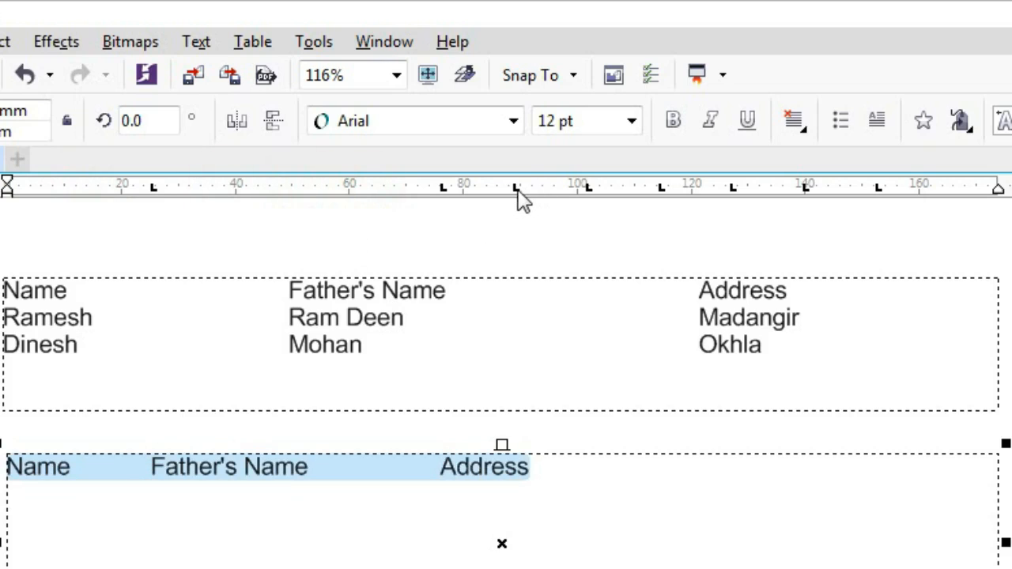
pyautogui.moveTo(516, 186); pyautogui.dragTo(519, 237)
pyautogui.moveTo(587, 186); pyautogui.dragTo(601, 221)
pyautogui.moveTo(661, 187); pyautogui.dragTo(873, 226)
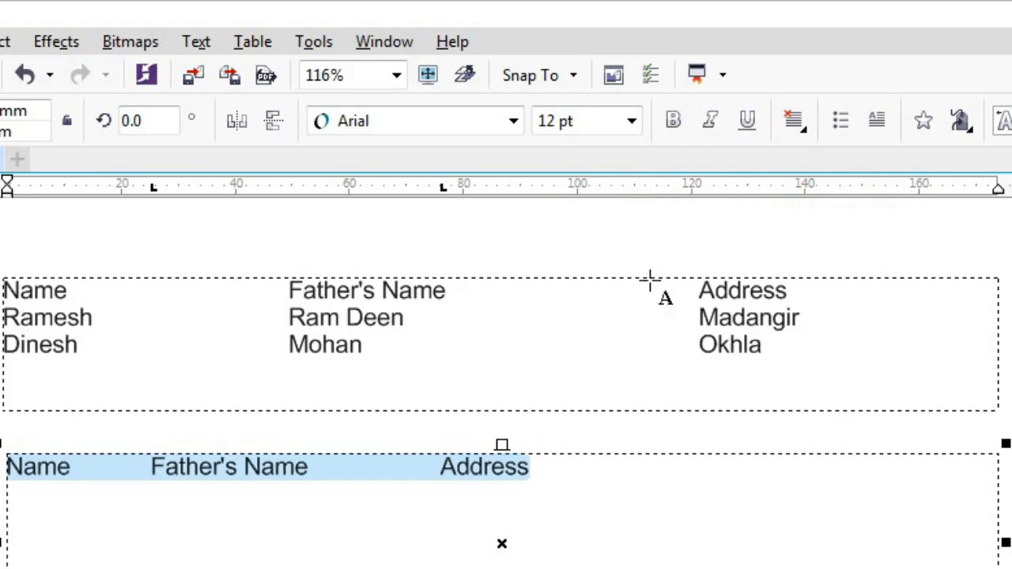
# Step: Move the heading line's two tab stops to about 51 mm and 120 mm, roughly matching the sample columns above
pyautogui.moveTo(442, 188); pyautogui.dragTo(664, 188)
pyautogui.moveTo(153, 188); pyautogui.dragTo(295, 188)
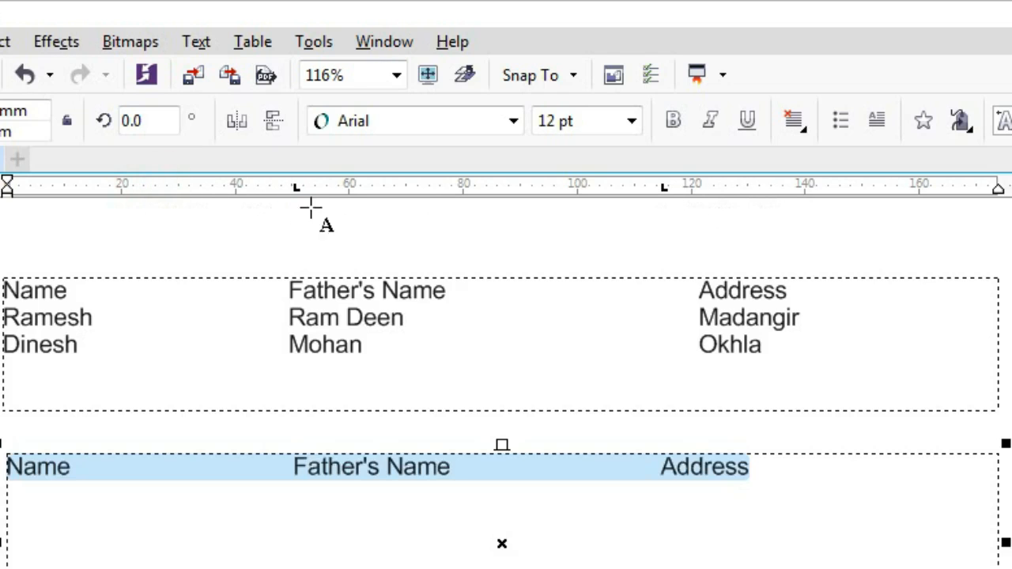
pyautogui.click(663, 188)
pyautogui.moveTo(664, 190); pyautogui.dragTo(689, 189)
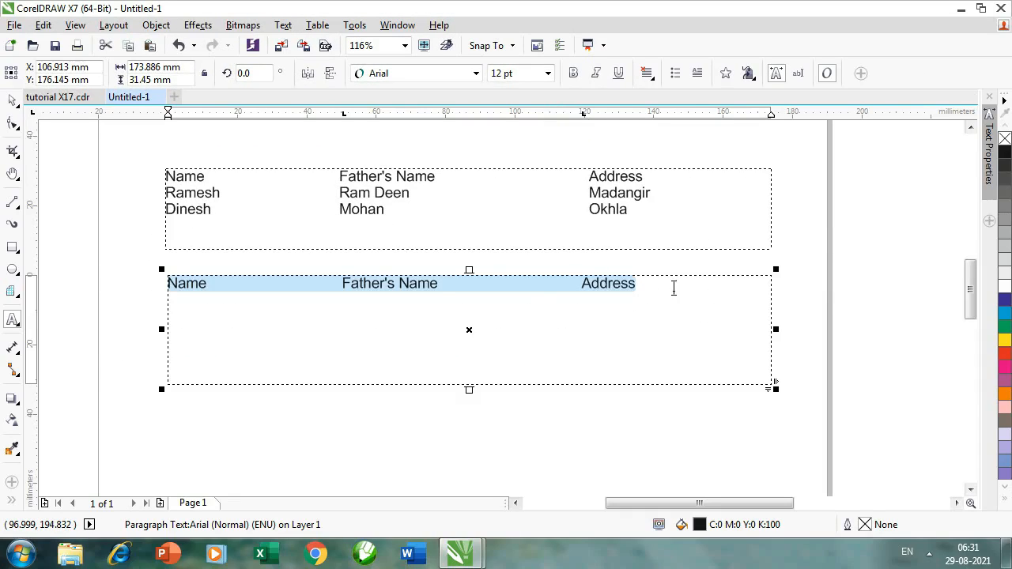
# Step: Add a tab-separated row under the headings with a person's name, the father's name and the address
pyautogui.click(673, 288)
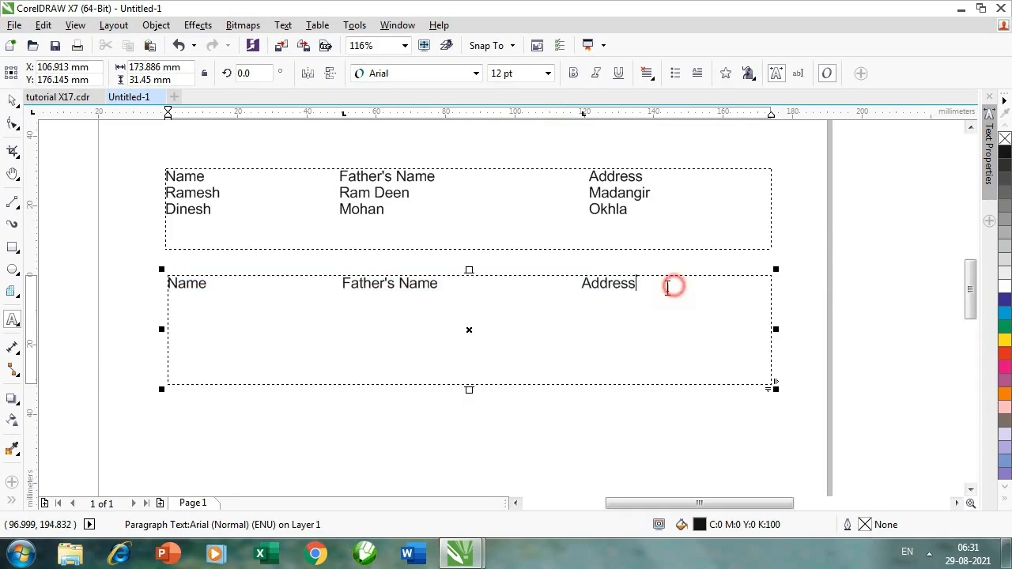
pyautogui.press('Return')
pyautogui.write('Mo')
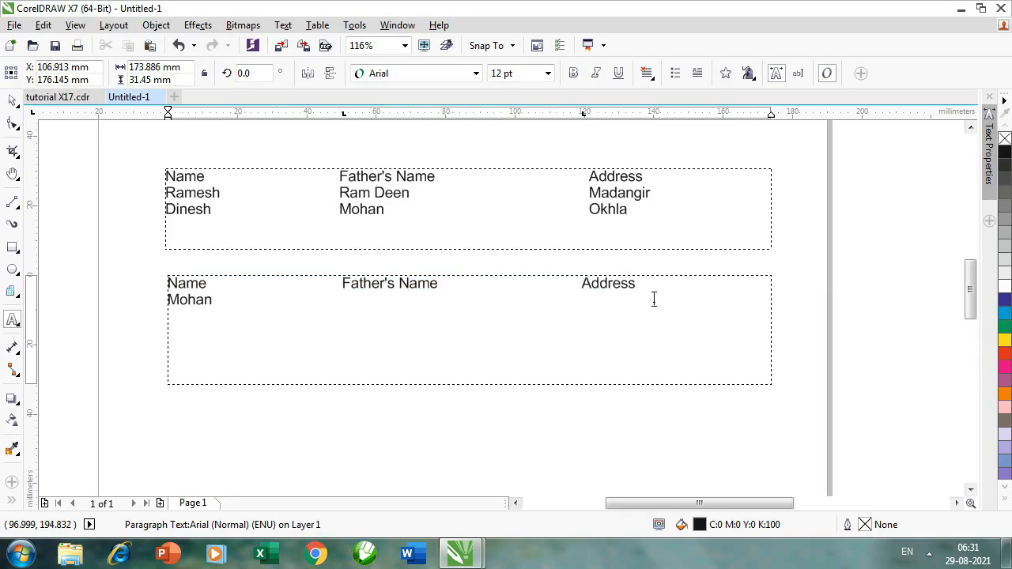
pyautogui.write('han')
pyautogui.press('Tab')
pyautogui.write('Sohan')
pyautogui.press('Tab')
pyautogui.write('Mad')
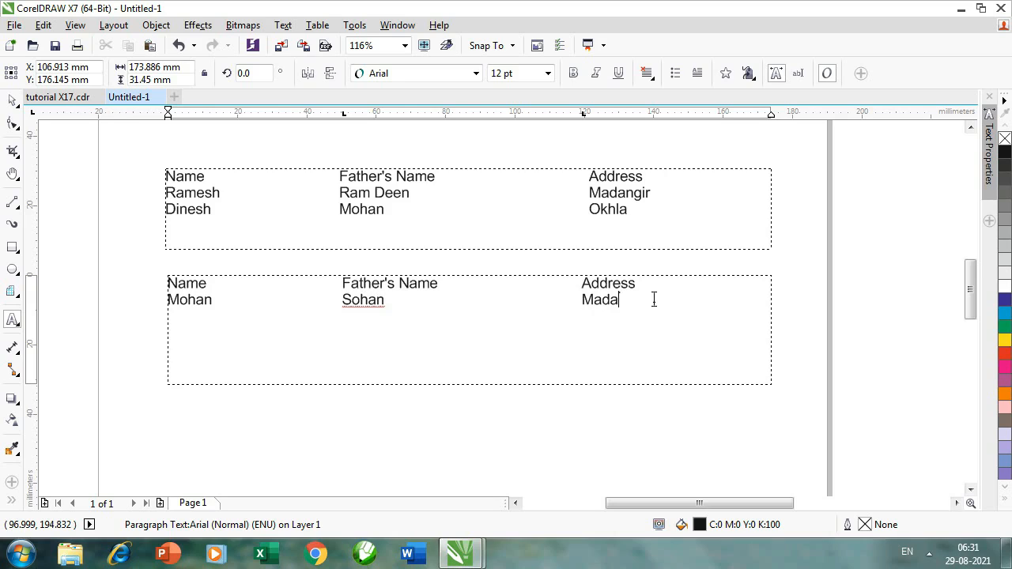
pyautogui.write('angir')
# Step: Add a second tab-separated row with another person's name, father's name and address, and finish editing the text
pyautogui.press('Return')
pyautogui.write('Dinesh')
pyautogui.press('Tab')
pyautogui.write('Ram Deen')
pyautogui.press('Tab')
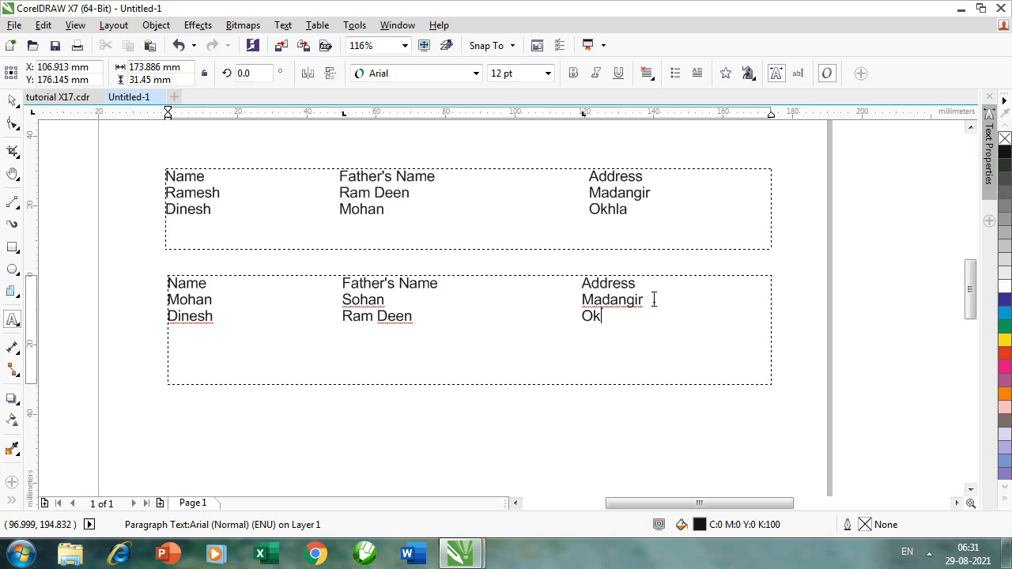
pyautogui.press('Escape')
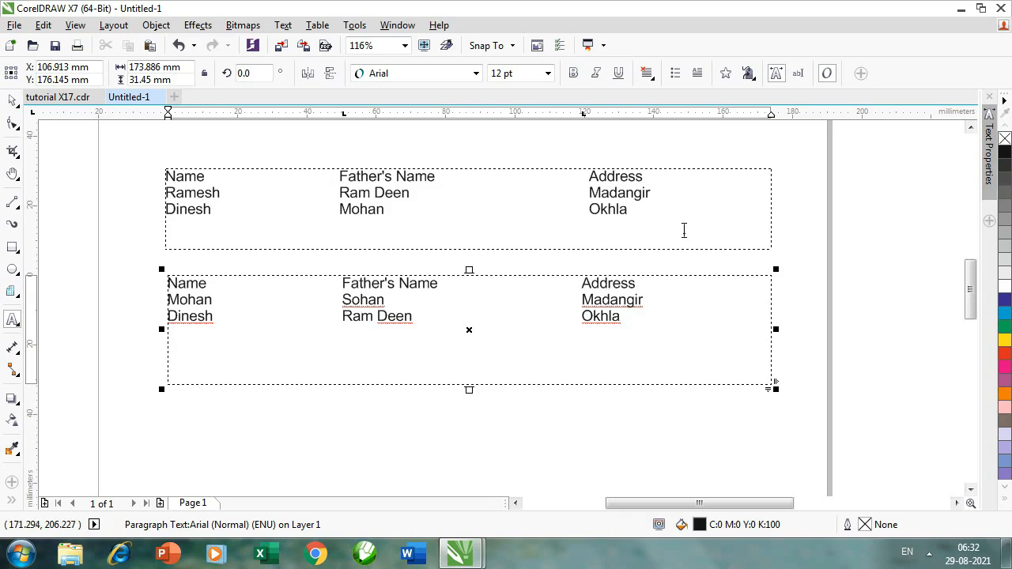
pyautogui.press('Escape')
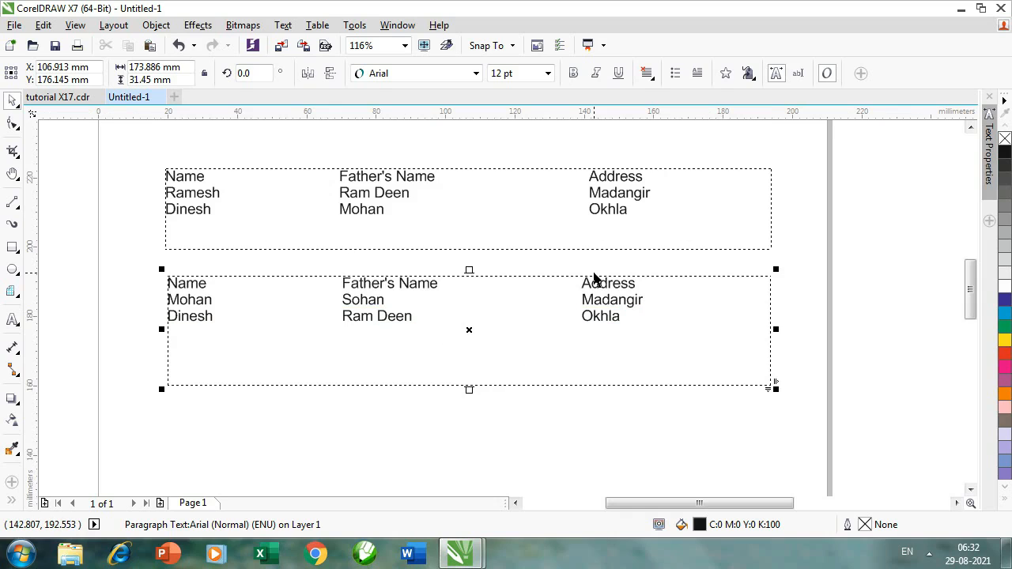
# Step: Delete the practice text frame and put the roll number and marks sample on the page in place of the first sample
pyautogui.press('Delete')
pyautogui.click(497, 217)
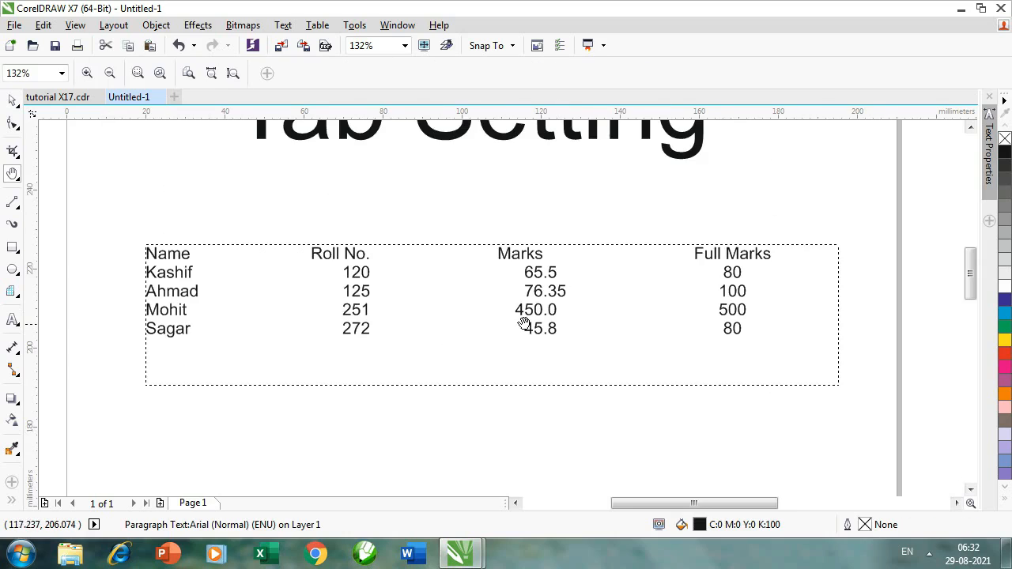
pyautogui.moveTo(486, 335); pyautogui.dragTo(461, 314)
pyautogui.press('space')
pyautogui.press('Escape')
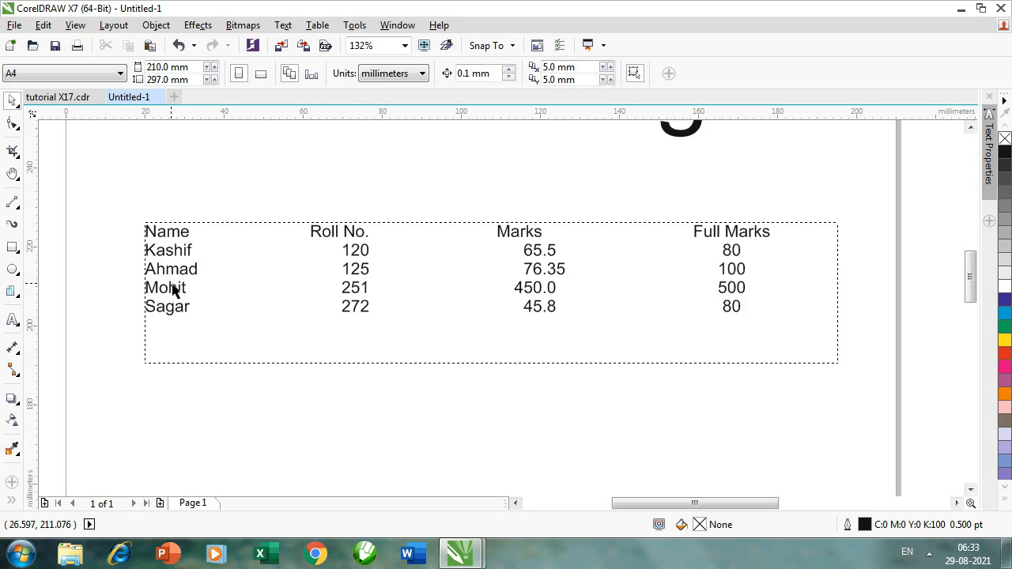
# Step: Move the marks sample slightly up the page and draw a paragraph text frame about 174 × 23 mm below it
pyautogui.moveTo(358, 287); pyautogui.dragTo(346, 233)
pyautogui.click(12, 319)
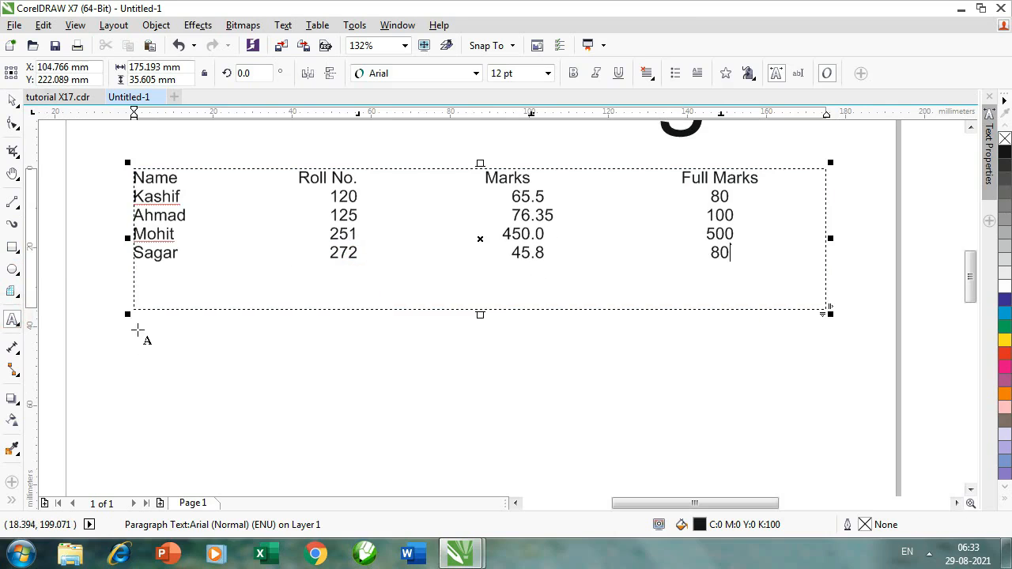
pyautogui.moveTo(136, 325); pyautogui.dragTo(826, 416)
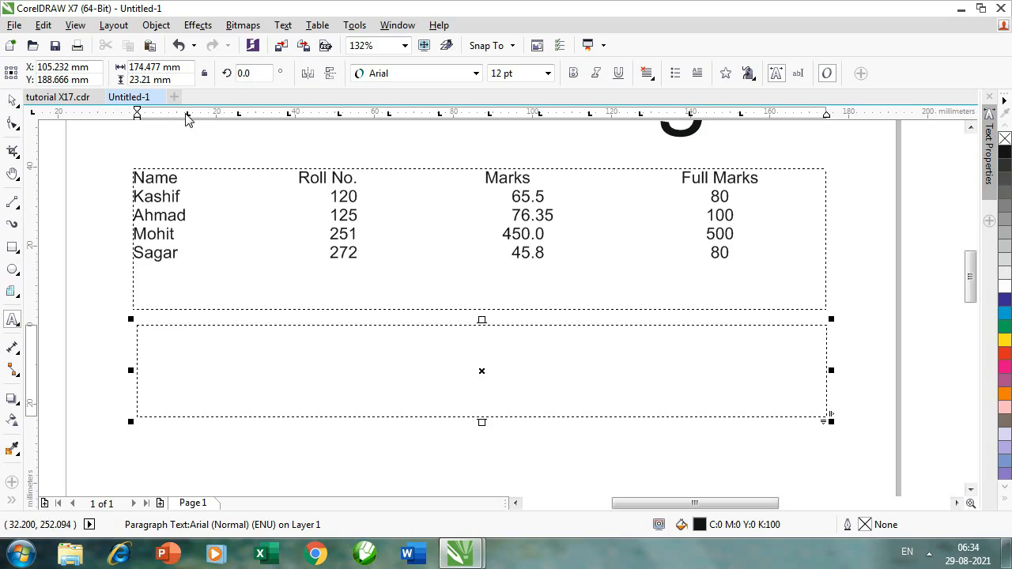
# Step: Clear the new frame's default tab stops below 100 mm and add a right-aligned tab stop at about 55 mm
pyautogui.moveTo(187, 115); pyautogui.dragTo(189, 144)
pyautogui.moveTo(239, 115); pyautogui.dragTo(244, 147)
pyautogui.moveTo(290, 115); pyautogui.dragTo(337, 133)
pyautogui.press('Tab')
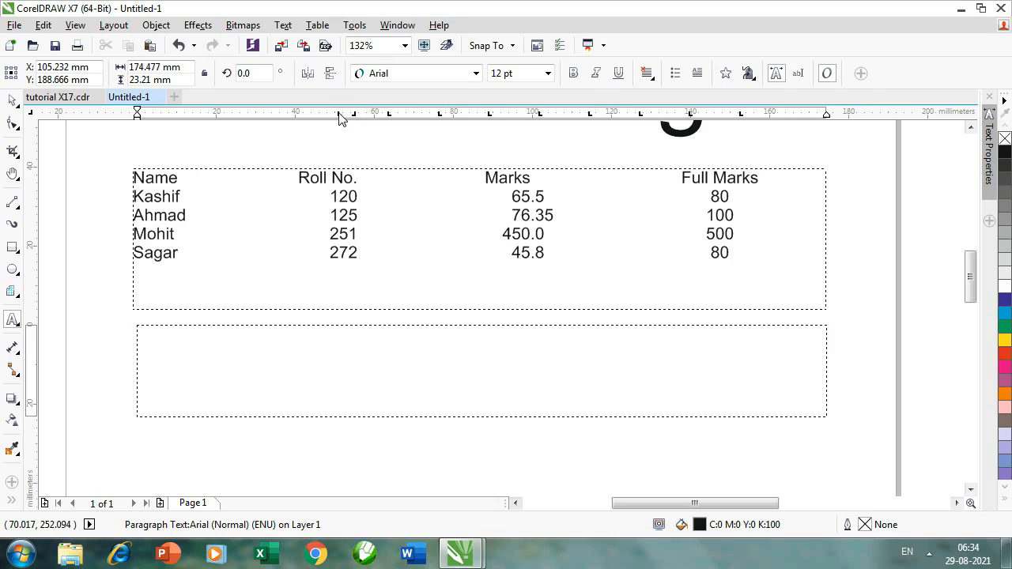
pyautogui.press('Escape')
pyautogui.click(354, 333)
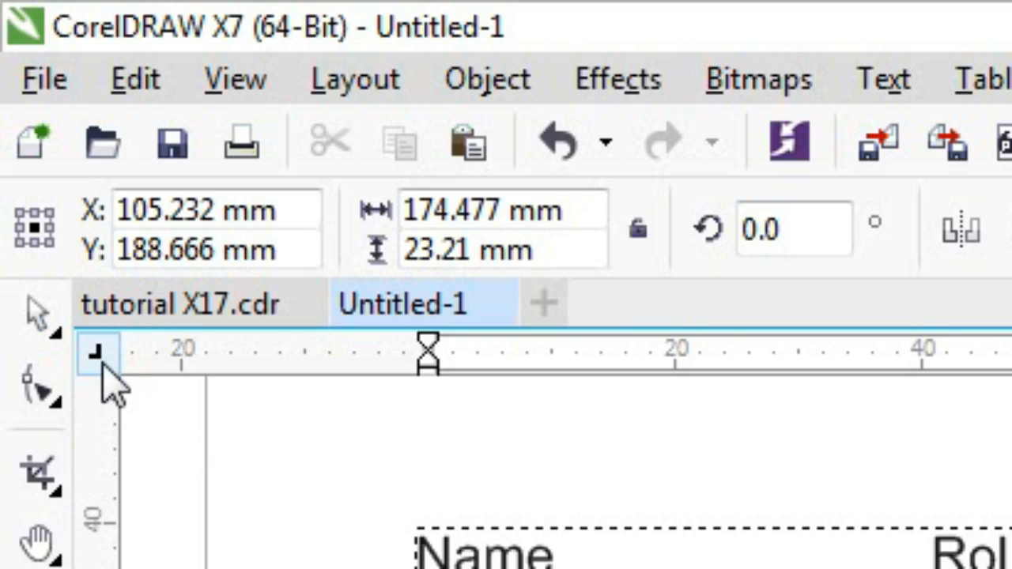
# Step: Add a decimal tab stop at about 100 mm in the new frame and remove the default left tab stops beyond it
pyautogui.click(101, 357)
pyautogui.click(101, 365)
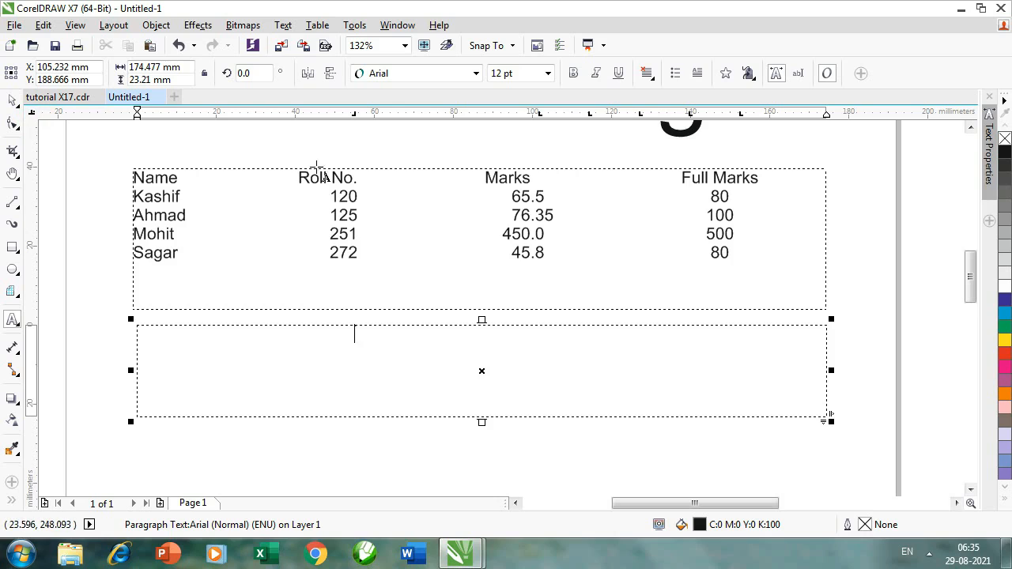
pyautogui.click(535, 114)
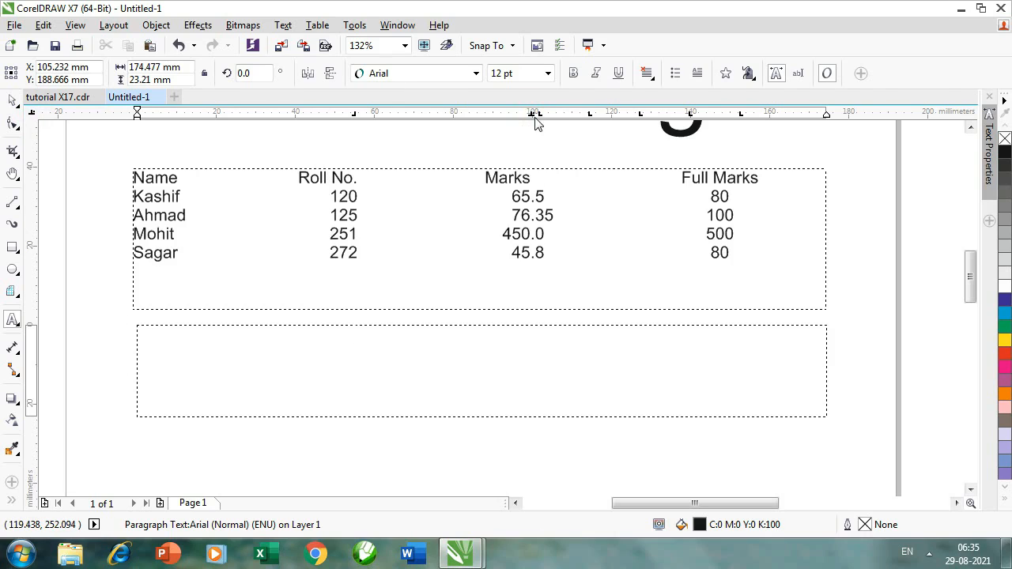
pyautogui.click(539, 115)
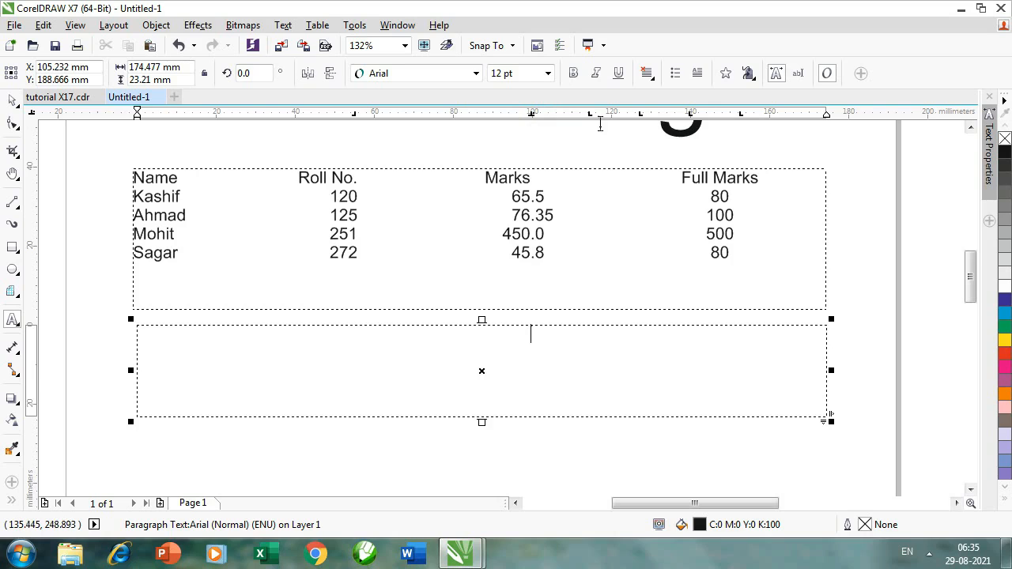
pyautogui.click(640, 115)
pyautogui.moveTo(642, 129); pyautogui.dragTo(689, 184)
pyautogui.press('Tab')
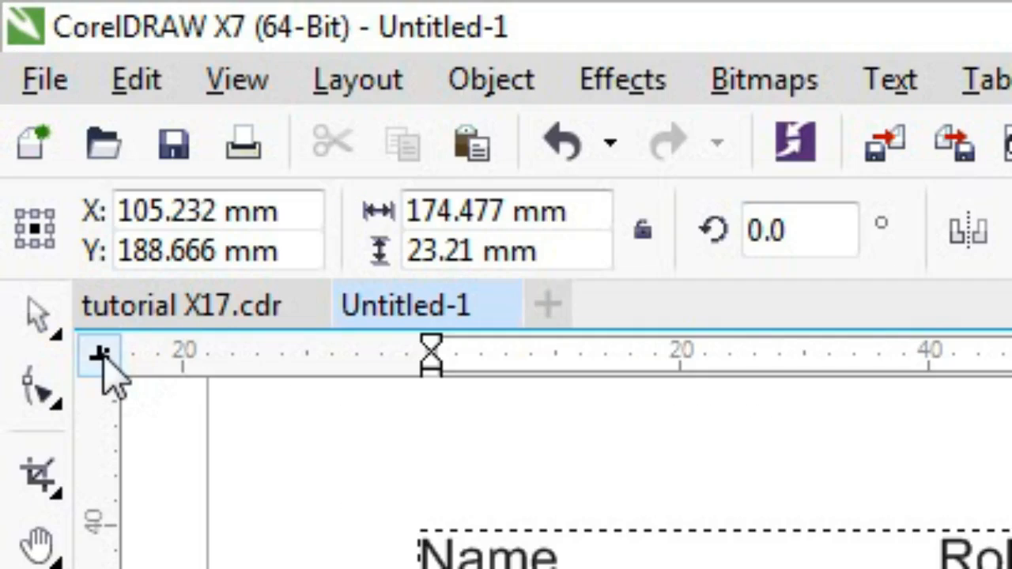
# Step: Add a centre-aligned tab stop at about 152 mm in the new frame and remove the stray tab stop beside it
pyautogui.click(101, 355)
pyautogui.click(100, 353)
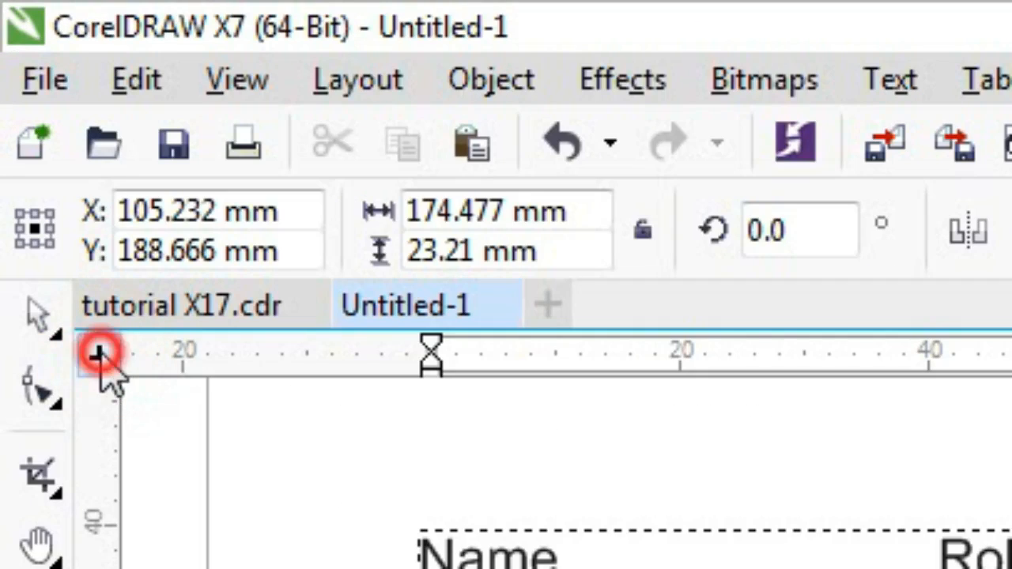
pyautogui.click(104, 357)
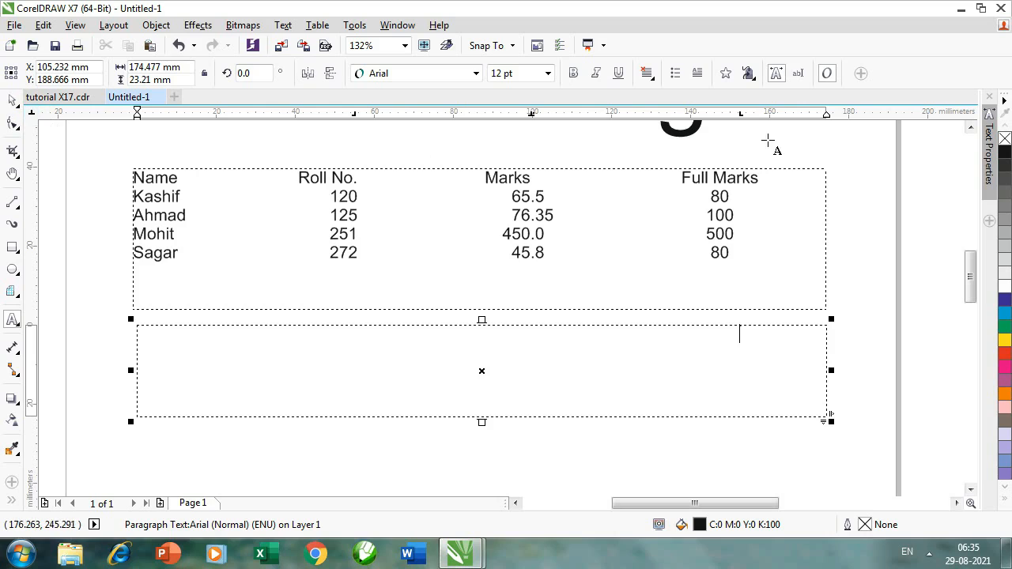
pyautogui.click(737, 116)
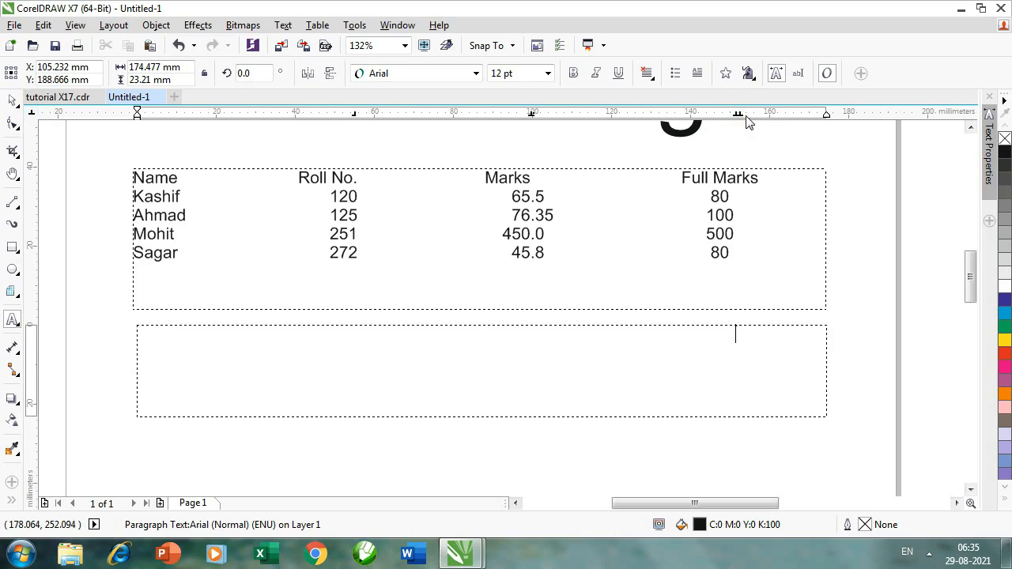
pyautogui.click(740, 113)
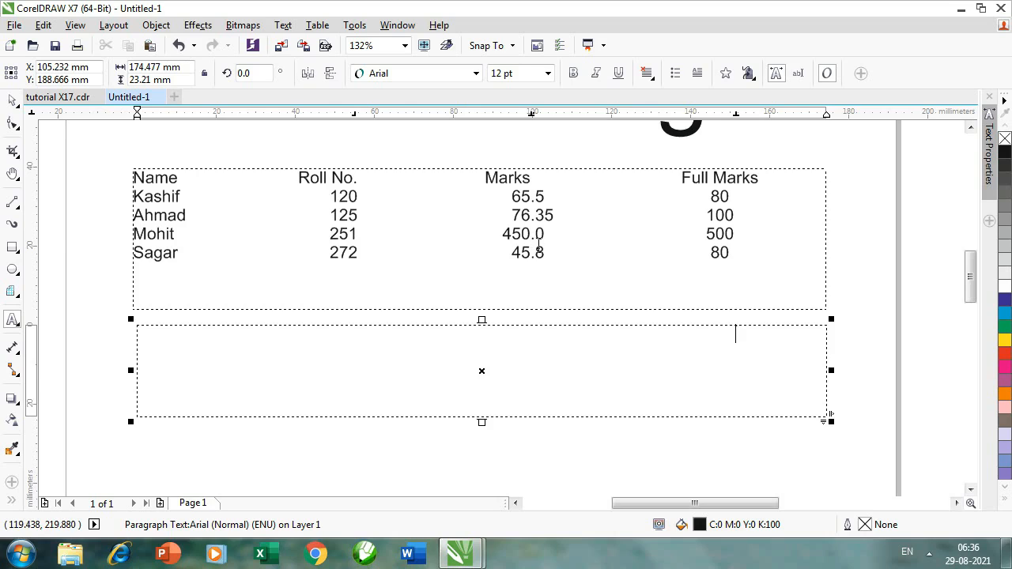
# Step: Enter the heading row Name, Roll No., Marks and Full Marks in the new frame, separated by tabs
pyautogui.moveTo(735, 334); pyautogui.dragTo(283, 339)
pyautogui.write('Nam')
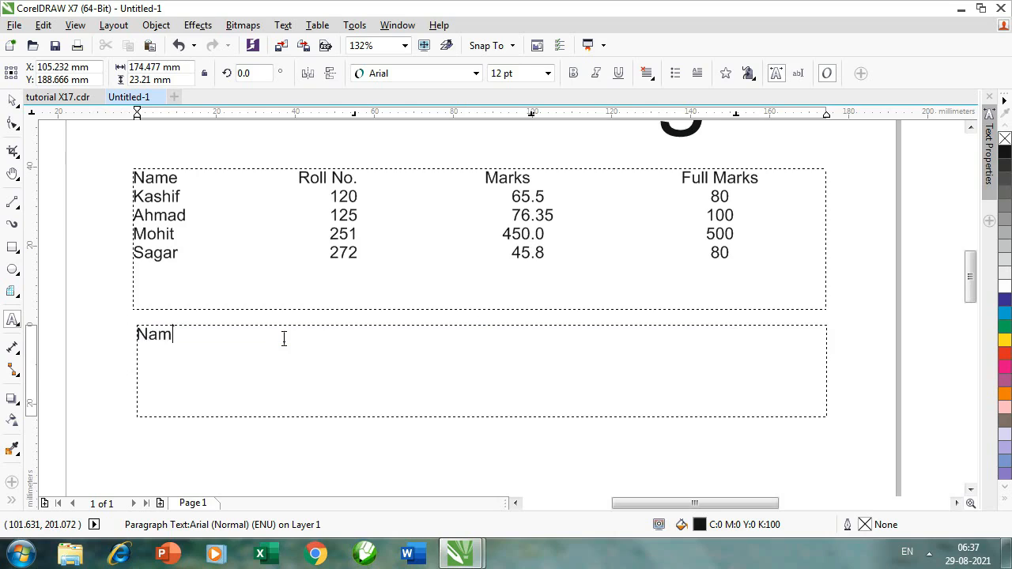
pyautogui.write('e')
pyautogui.press('Tab')
pyautogui.write('Roll No.')
pyautogui.press('Tab')
pyautogui.write('Marks\t')
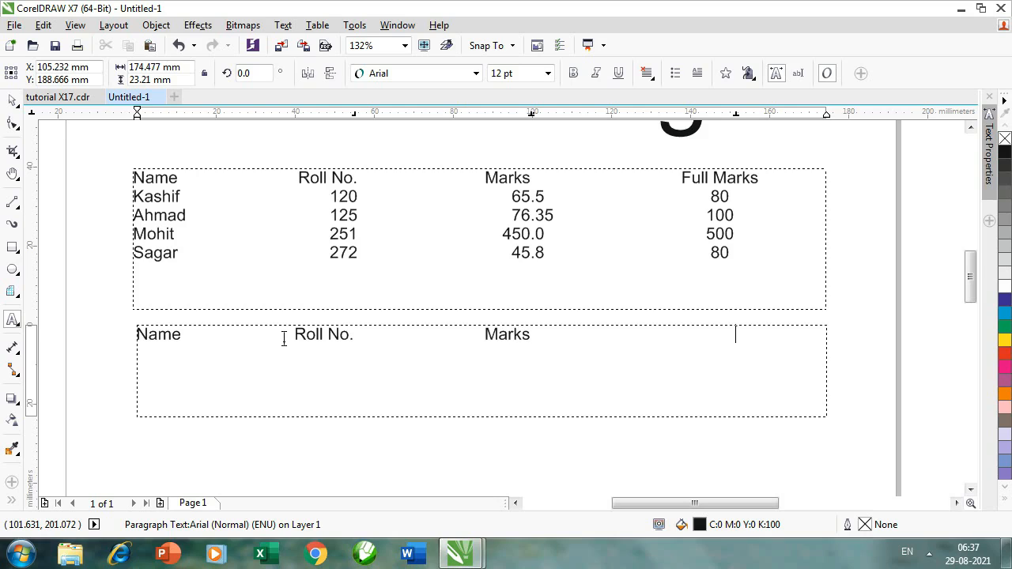
pyautogui.write('Full')
pyautogui.write(' Marks')
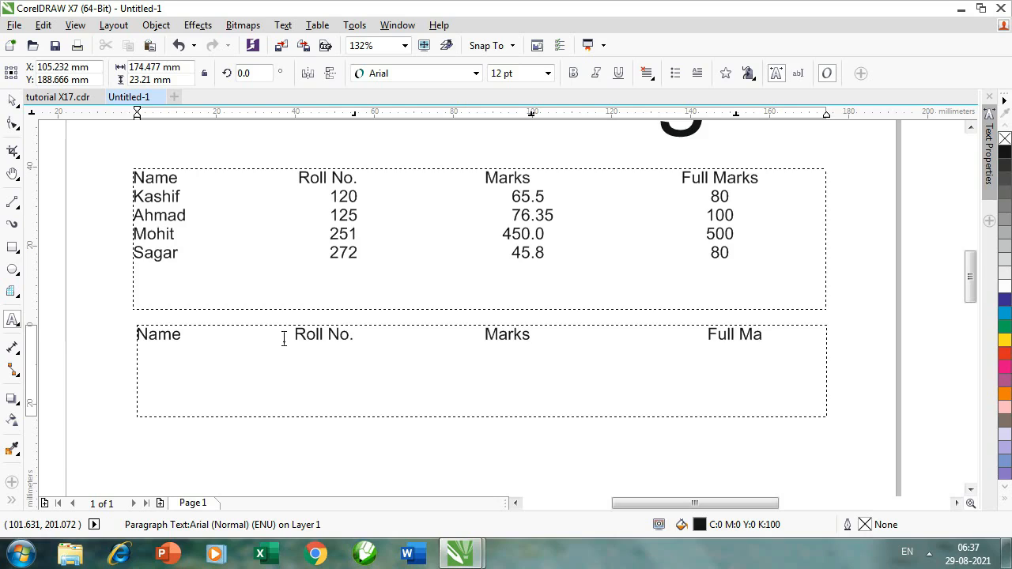
pyautogui.press('Escape')
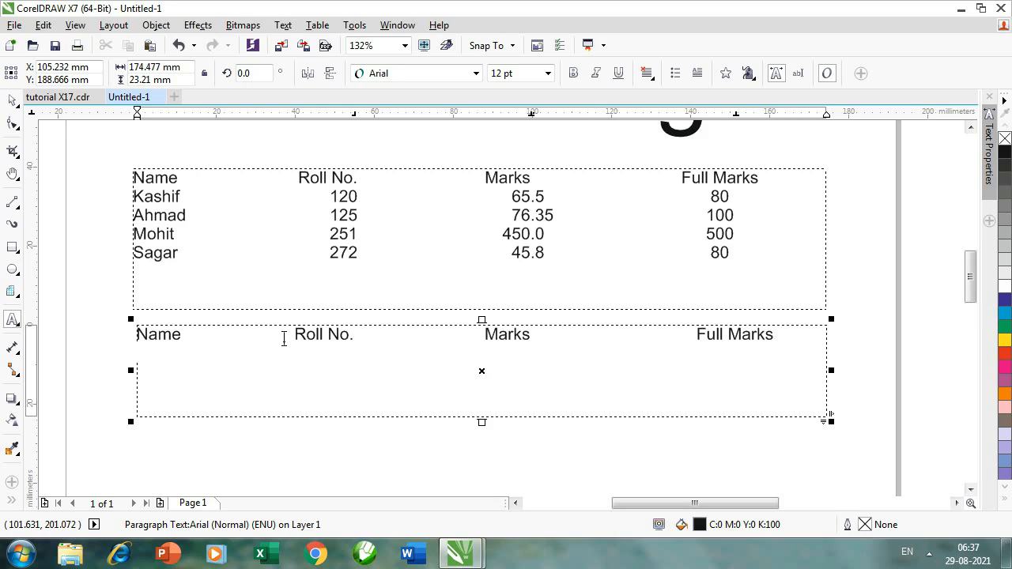
# Step: Fill the first student row with the student's name and roll number, marks 80.3 and full marks 100
pyautogui.press('Return')
pyautogui.write('Kashif')
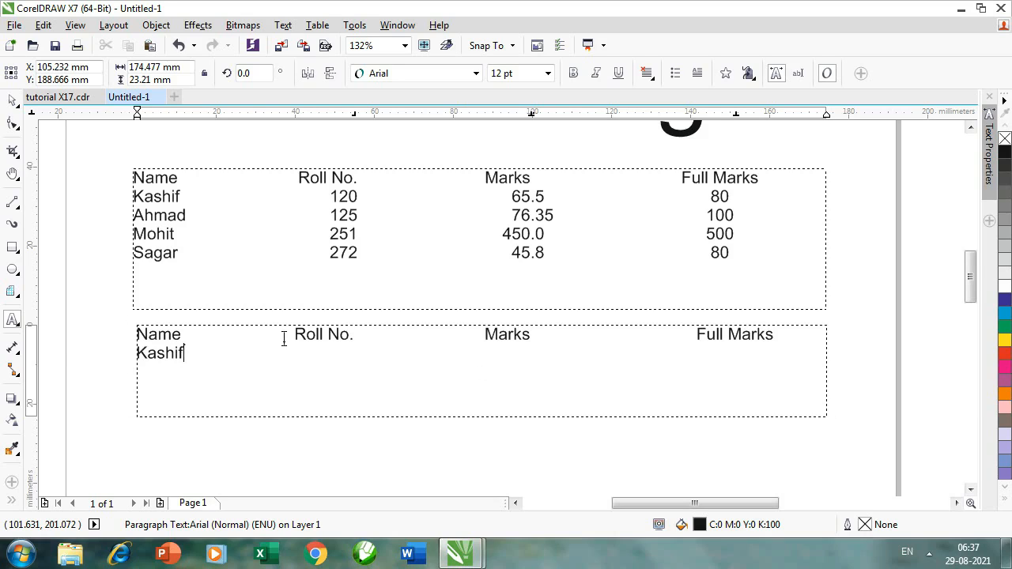
pyautogui.press('Tab')
pyautogui.write('214')
pyautogui.write('80.3\t')
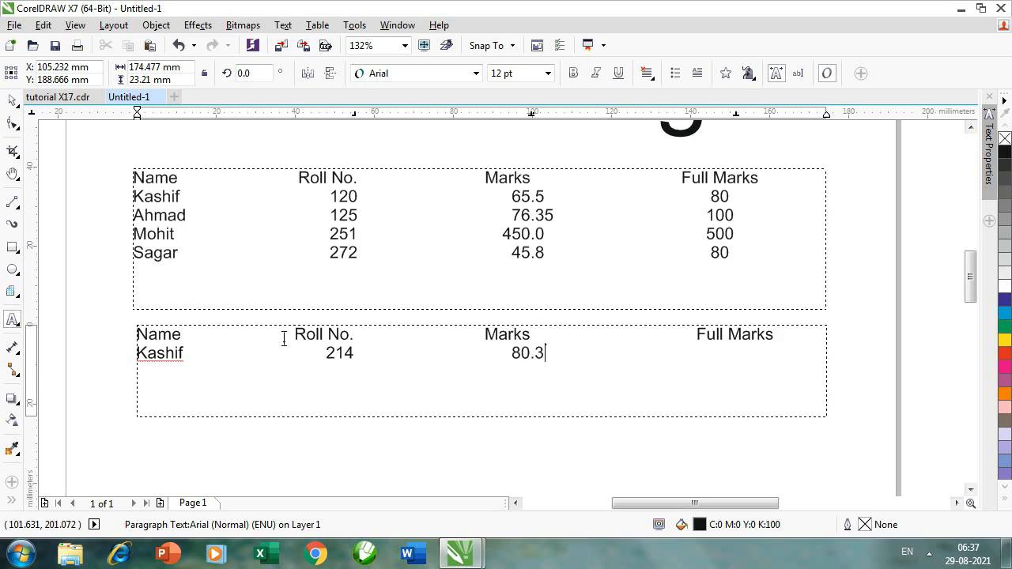
pyautogui.write('100')
pyautogui.press('Escape')
# Step: Enter three more student rows with names and roll numbers, marks 65.53, 8.5 and 15.542, and full marks 80, 10 and 20
pyautogui.write('Dinesh')
pyautogui.press('Tab')
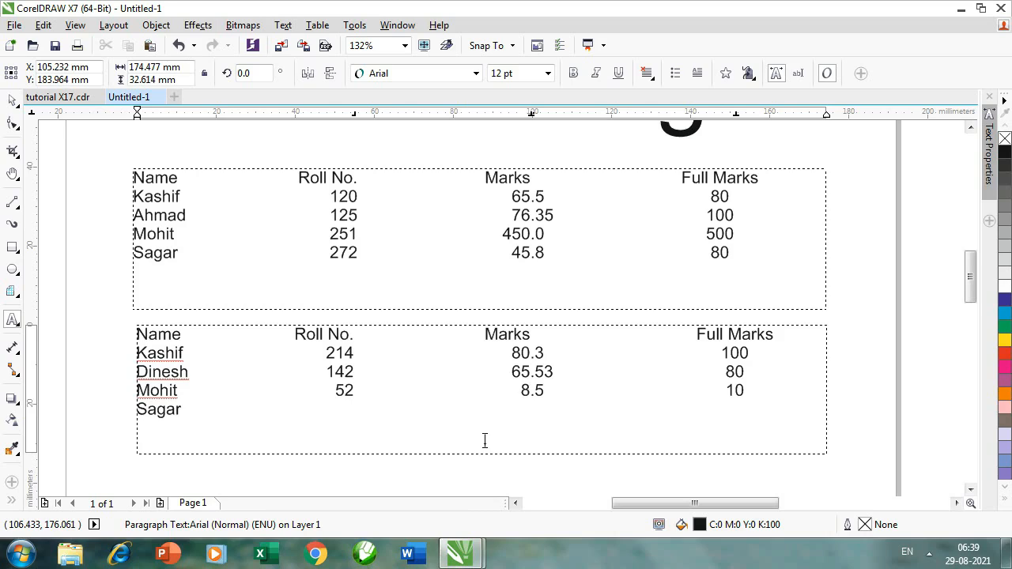
pyautogui.press('Tab')
pyautogui.write('5')
pyautogui.press('Tab')
pyautogui.write('15.542\t20')
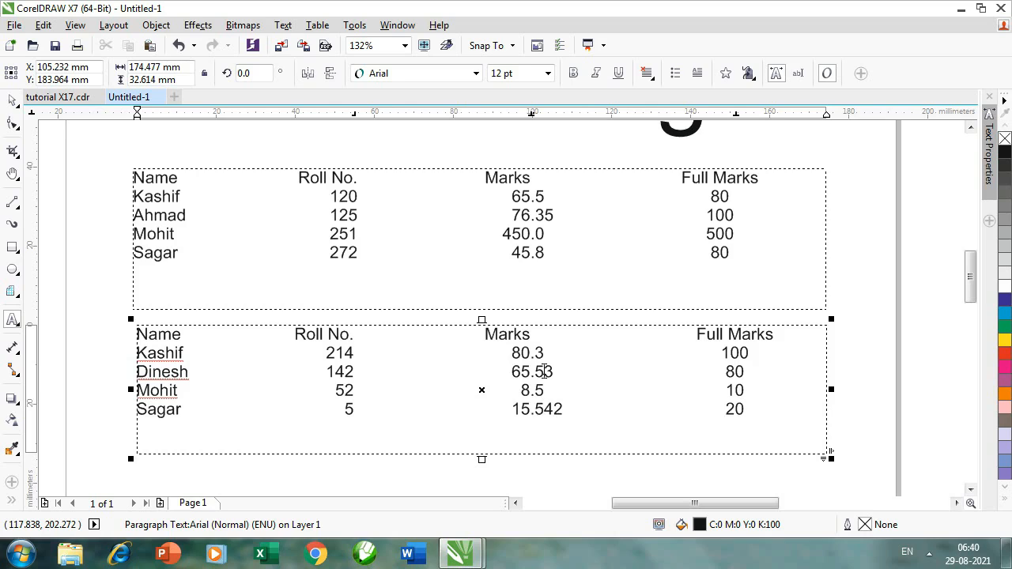
# Step: Test the decimal alignment by inserting 00 before the mark 15.542 and 245 before the mark 8.5
pyautogui.click(511, 408)
pyautogui.click(526, 390)
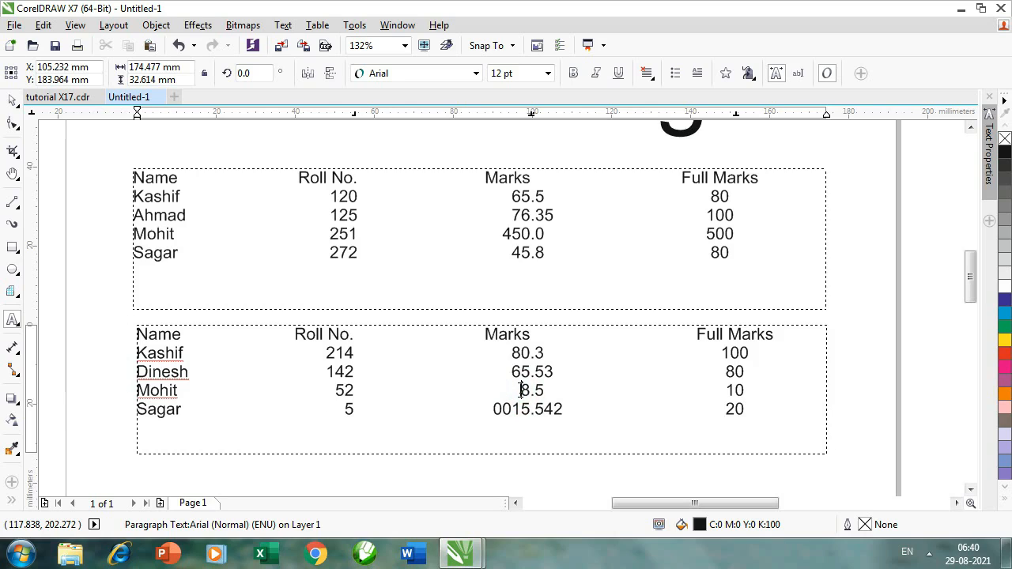
pyautogui.write('245')
pyautogui.hotkey('ctrl', 'space')
# Step: Delete both the marks sample and the recreated marks text frame from the page
pyautogui.scroll(-2, 462, 338)
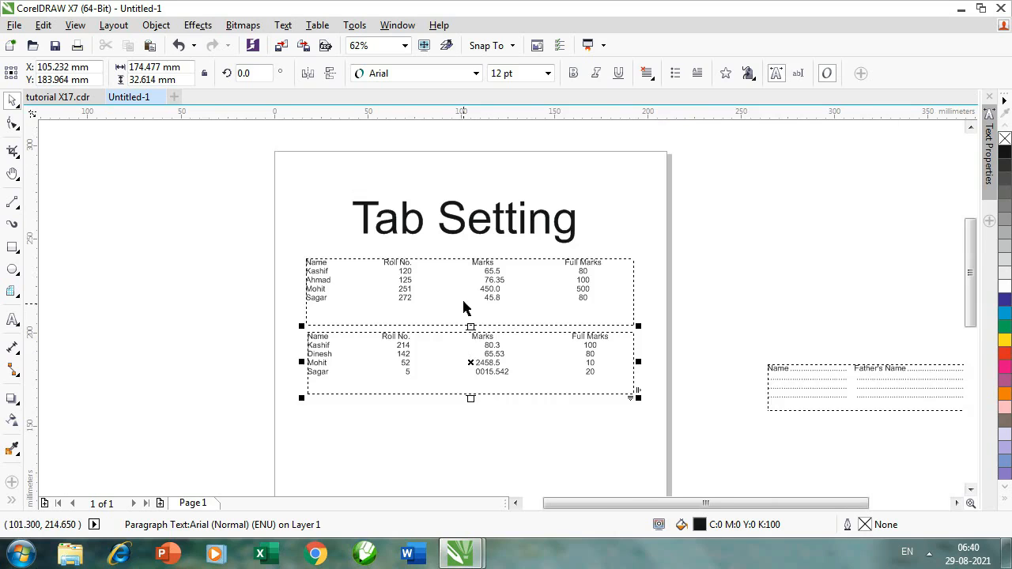
pyautogui.click(463, 300)
pyautogui.press('Delete')
pyautogui.click(464, 368)
pyautogui.press('Delete')
pyautogui.click(528, 321)
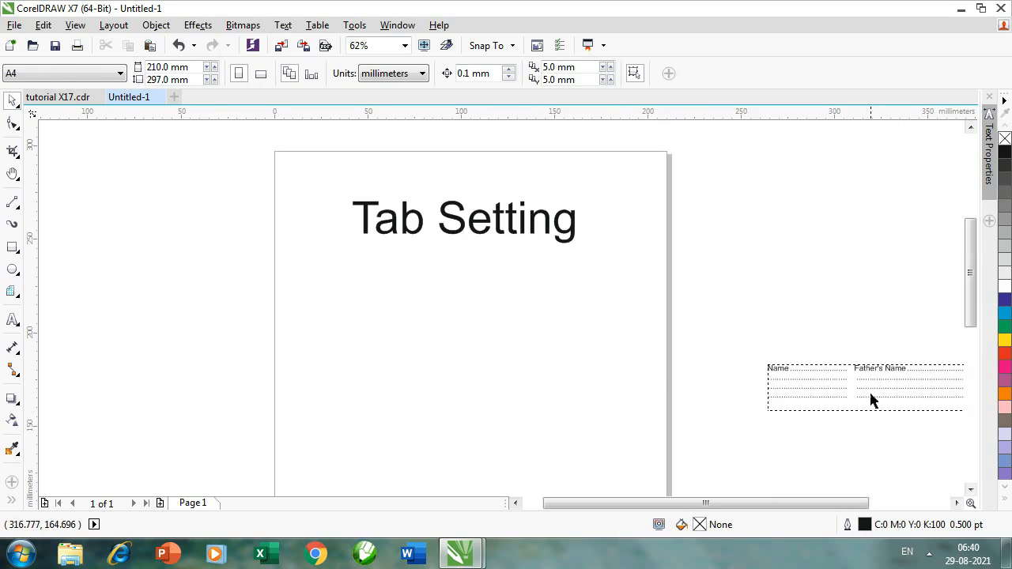
# Step: Move the dotted-line sample with Name, Father's Name and Address onto the page below the Tab Setting title
pyautogui.moveTo(875, 388); pyautogui.dragTo(448, 280)
pyautogui.press('z')
pyautogui.click(425, 332)
pyautogui.press('space')
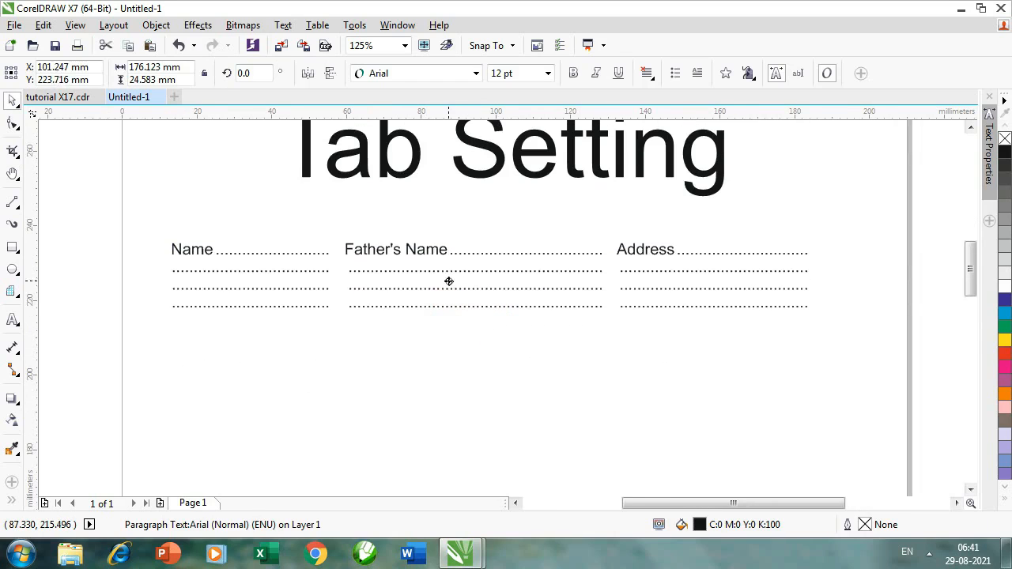
pyautogui.click(442, 396)
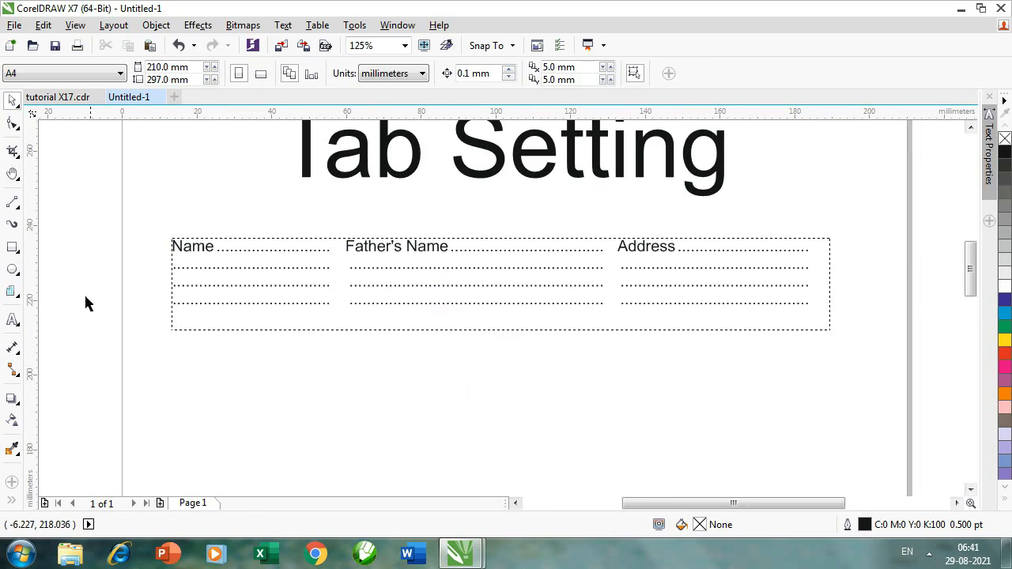
# Step: Draw a paragraph text frame about 175 × 29 mm below the sample and enter Name, Father's Name and Address, two tabs between headings and one after Address
pyautogui.click(11, 320)
pyautogui.moveTo(171, 345); pyautogui.dragTo(828, 455)
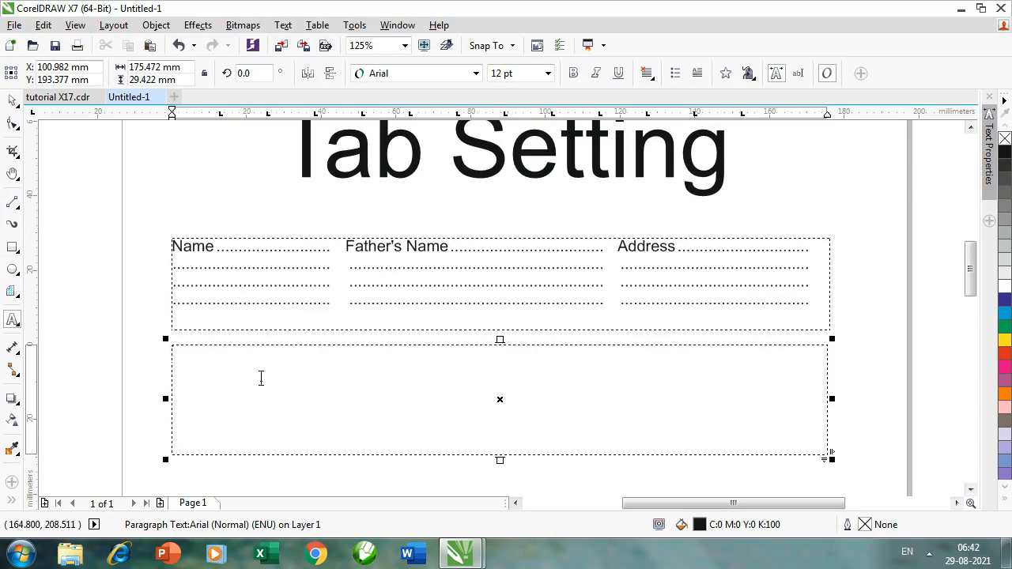
pyautogui.click(261, 378)
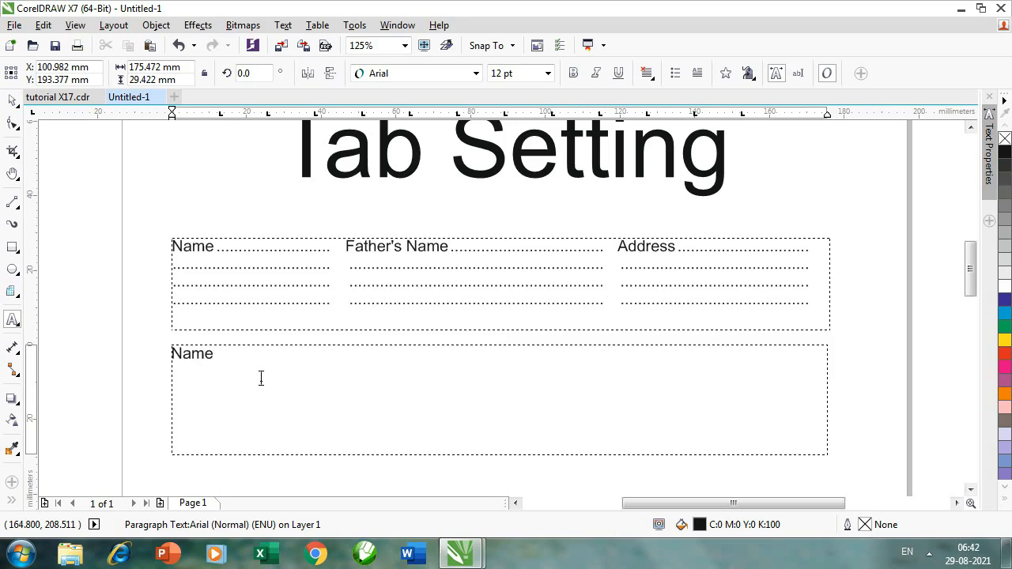
pyautogui.press('Escape')
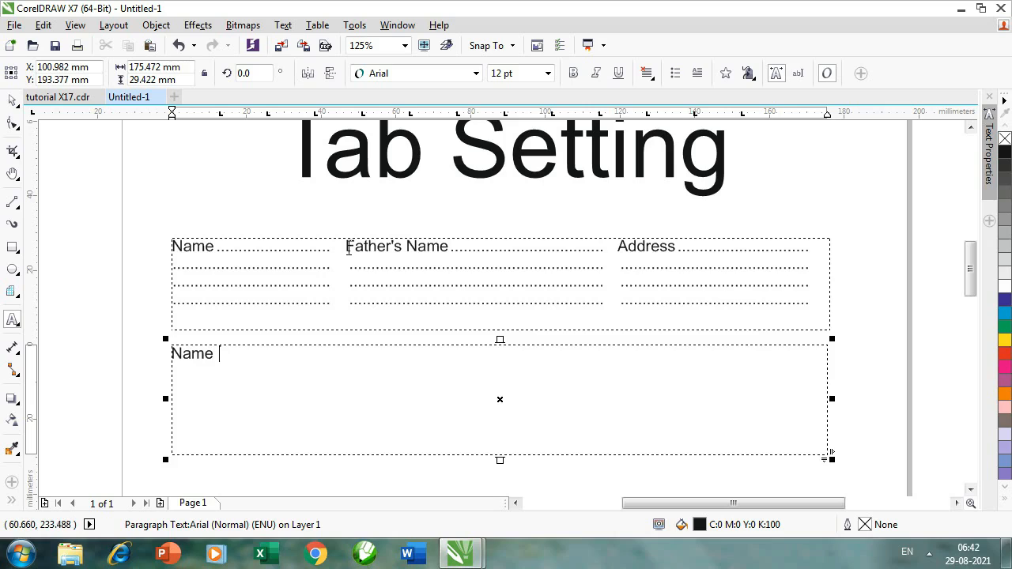
pyautogui.press('Tab')
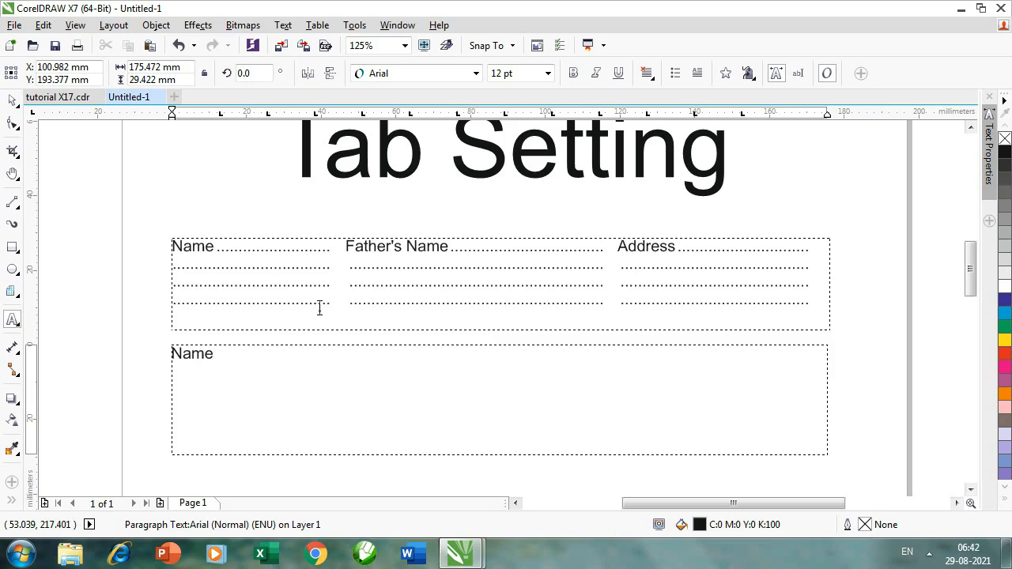
pyautogui.write("Father's Name")
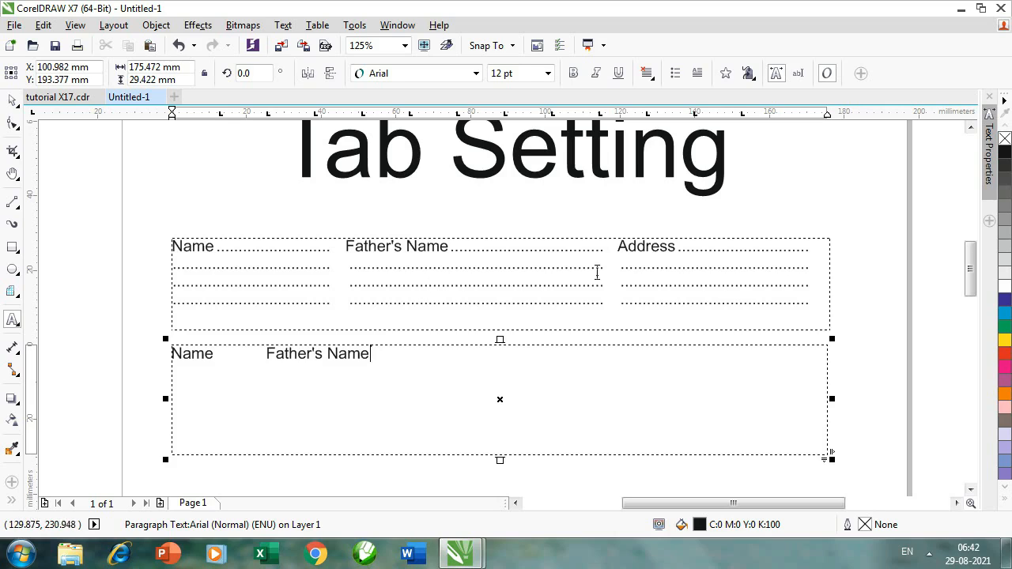
pyautogui.press('Tab')
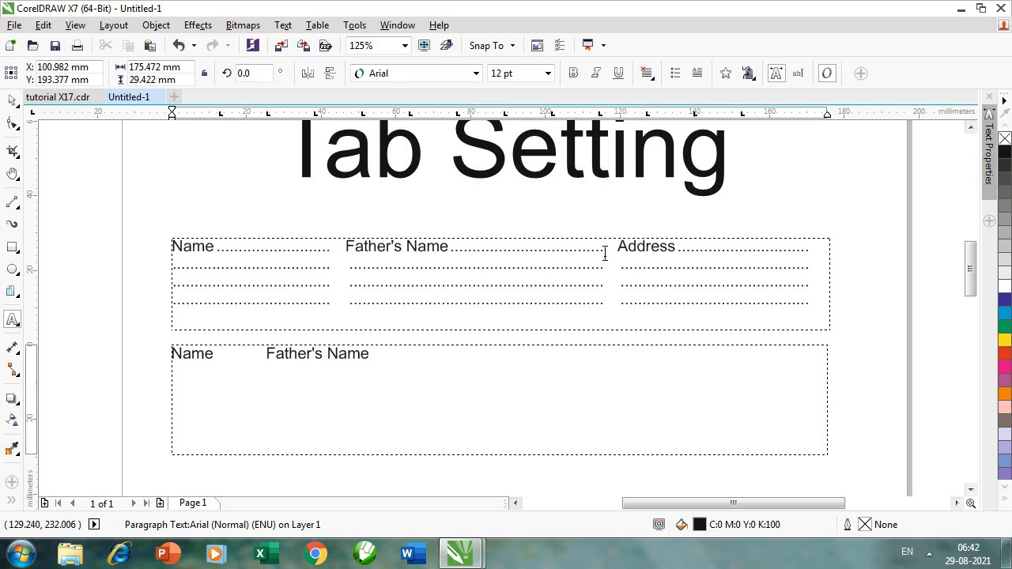
pyautogui.press('Tab')
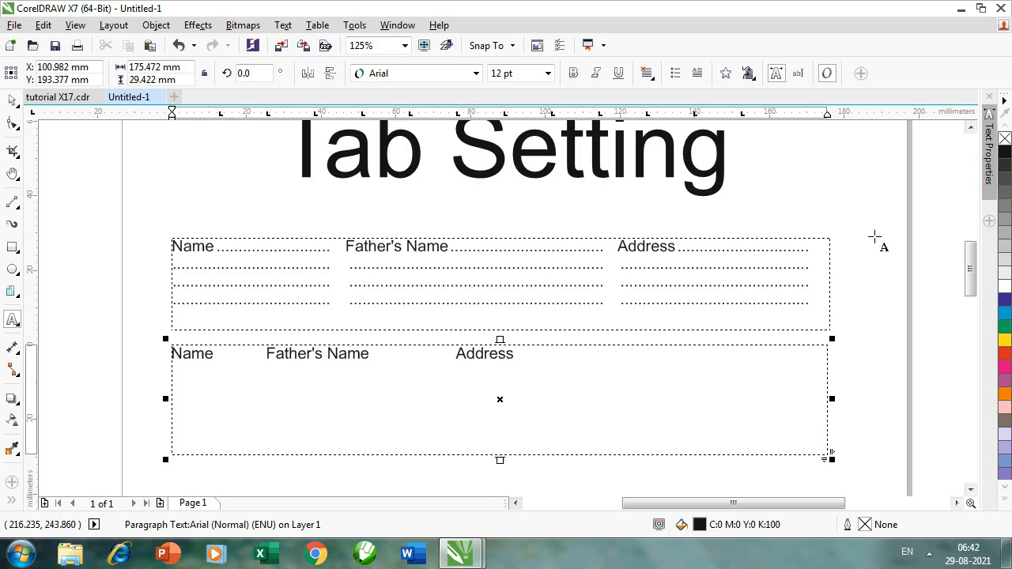
pyautogui.write('Address')
pyautogui.press('Tab')
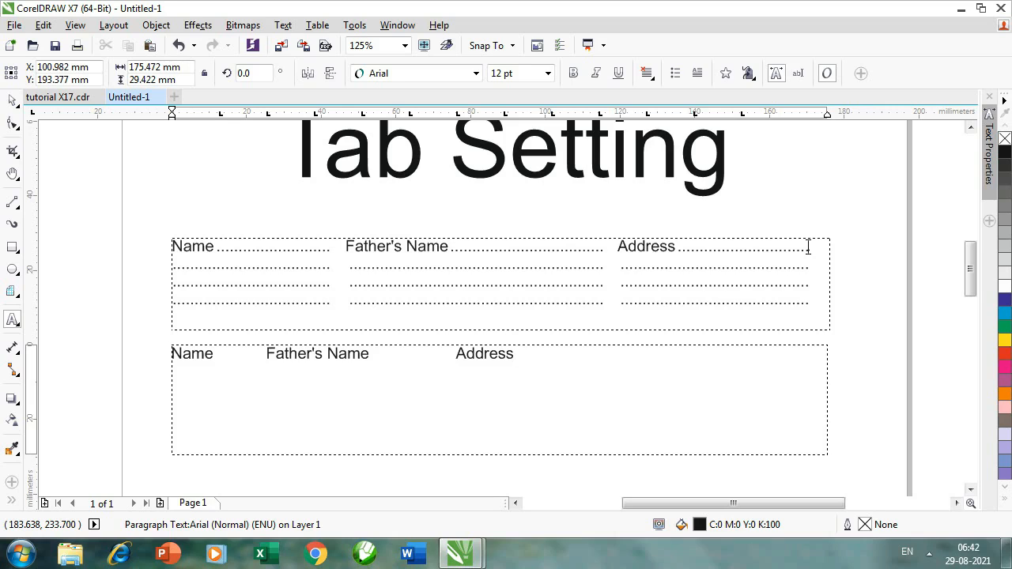
# Step: Remove the first default tab stop from the whole heading line and move the next two to about 44 mm and 47 mm
pyautogui.hotkey('ctrl', 'a')
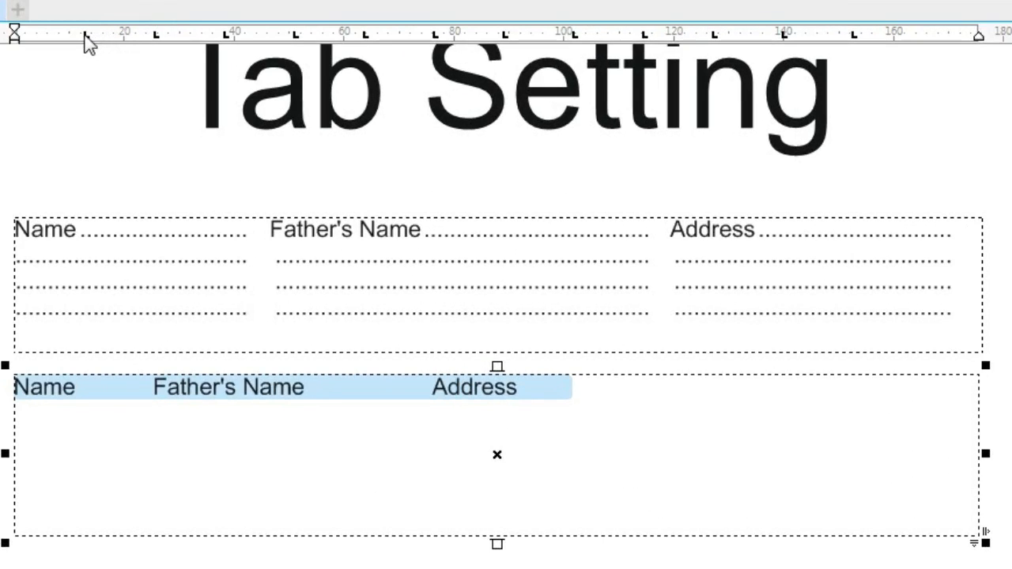
pyautogui.moveTo(86, 34); pyautogui.dragTo(185, 50)
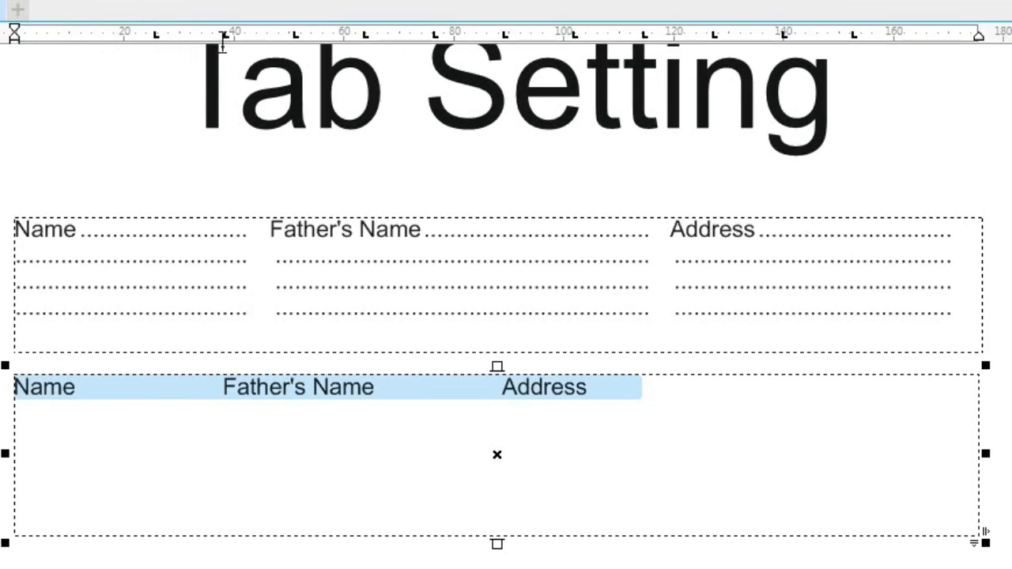
pyautogui.moveTo(228, 35); pyautogui.dragTo(274, 47)
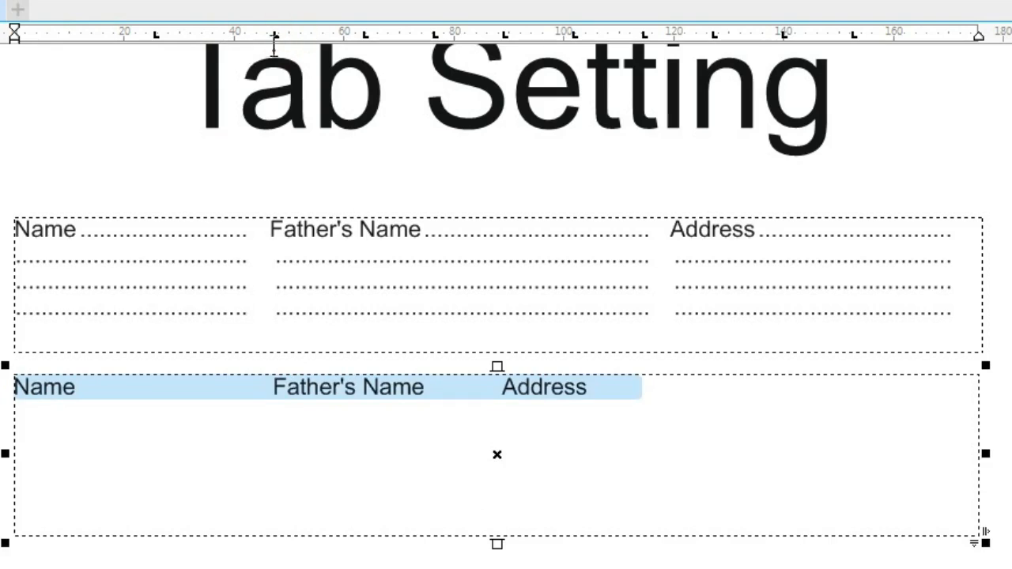
pyautogui.moveTo(157, 36); pyautogui.dragTo(262, 38)
# Step: Clear the default tab stops between 47 and 114 mm, then reposition the ones beyond 114 mm to about 119 mm and 172 mm
pyautogui.moveTo(365, 36); pyautogui.dragTo(439, 55)
pyautogui.moveTo(506, 35); pyautogui.dragTo(512, 99)
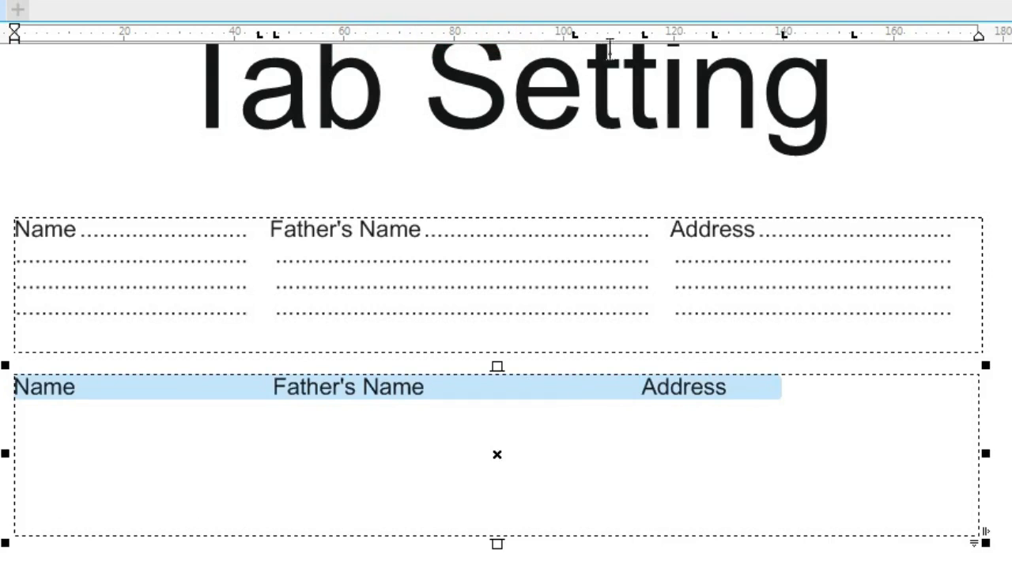
pyautogui.moveTo(576, 34); pyautogui.dragTo(585, 87)
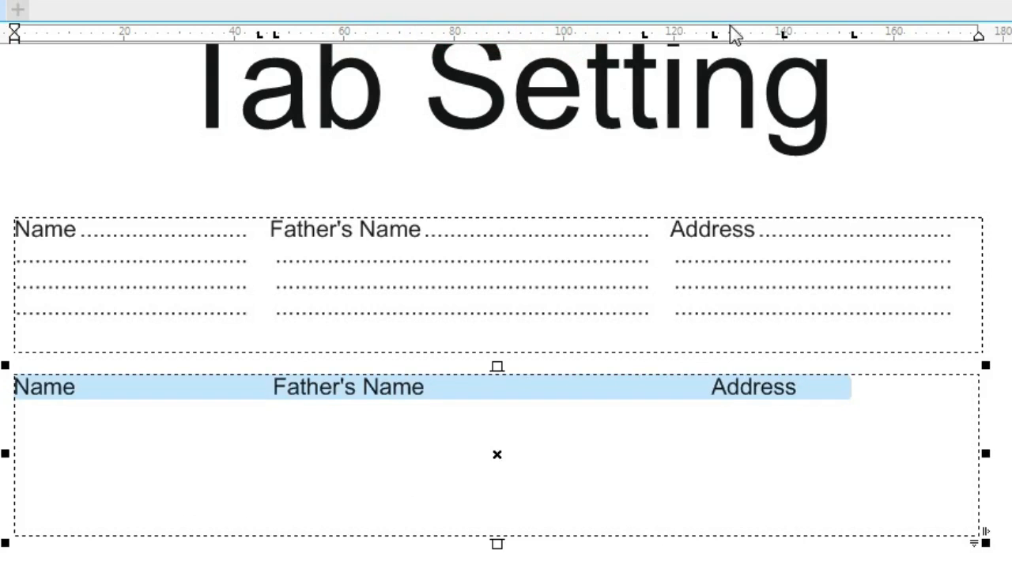
pyautogui.moveTo(714, 36); pyautogui.dragTo(669, 37)
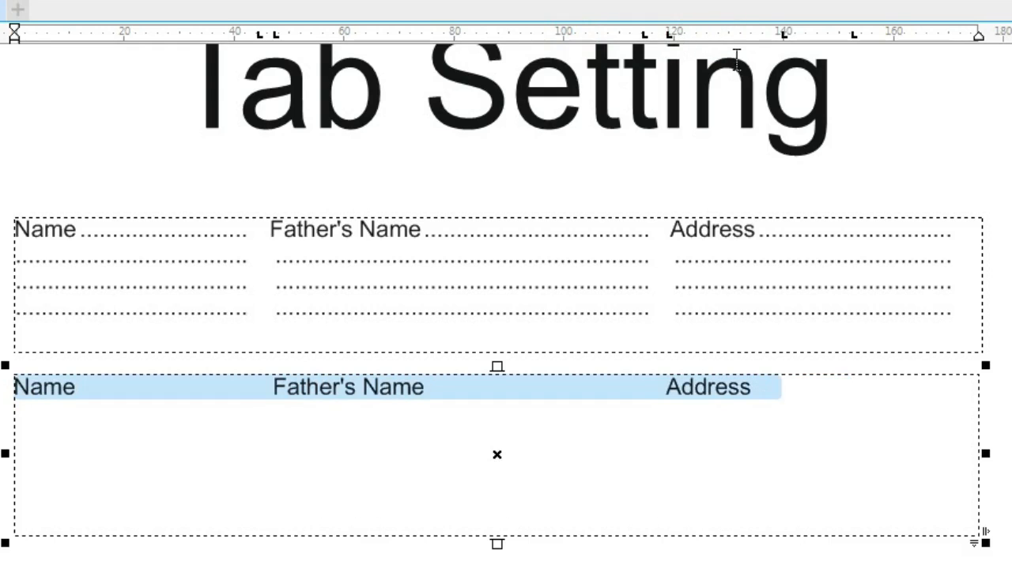
pyautogui.click(783, 34)
pyautogui.moveTo(783, 34); pyautogui.dragTo(954, 42)
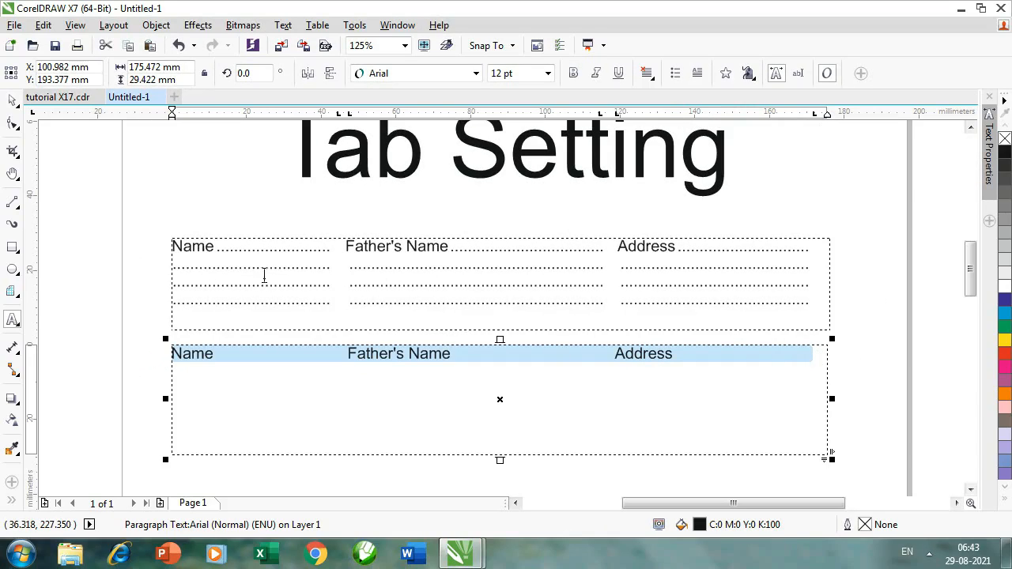
# Step: Turn on the leader for the 44.238 mm tab stop of the selected Name, Father's Name and Address line
pyautogui.click(283, 24)
pyautogui.click(301, 63)
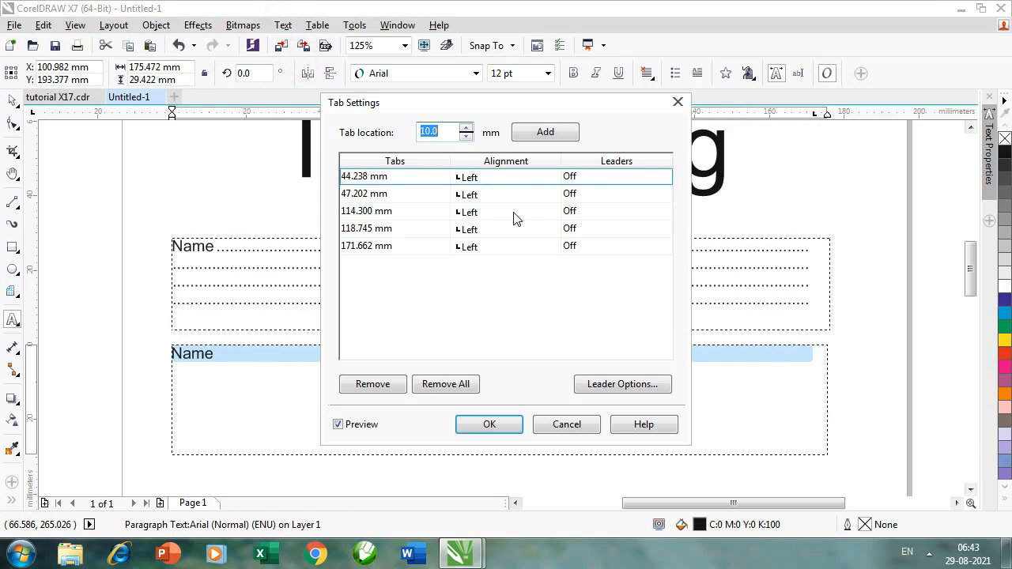
pyautogui.moveTo(571, 104); pyautogui.dragTo(842, 104)
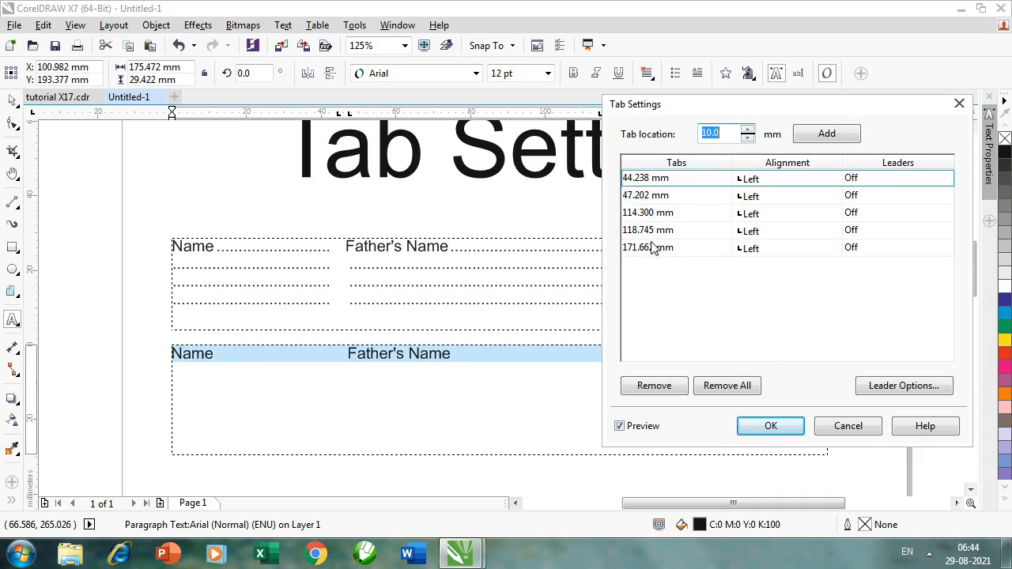
pyautogui.moveTo(678, 110); pyautogui.dragTo(680, 299)
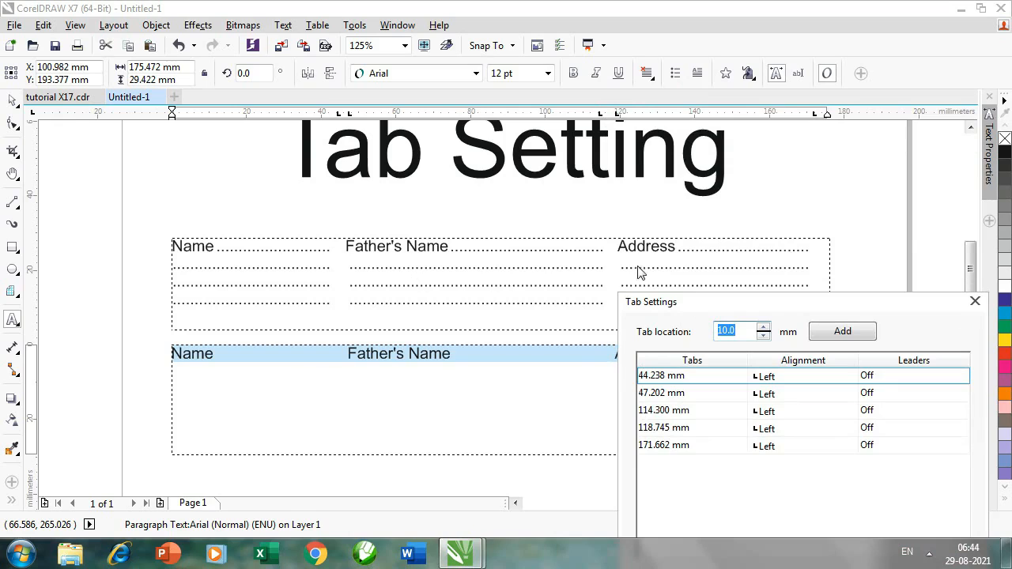
pyautogui.moveTo(764, 304); pyautogui.dragTo(690, 102)
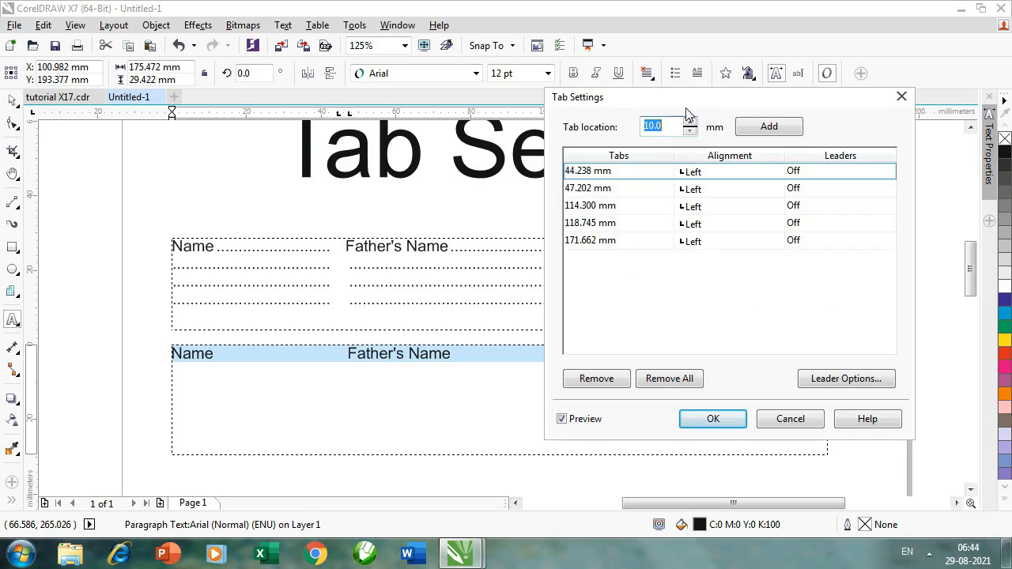
pyautogui.click(586, 171)
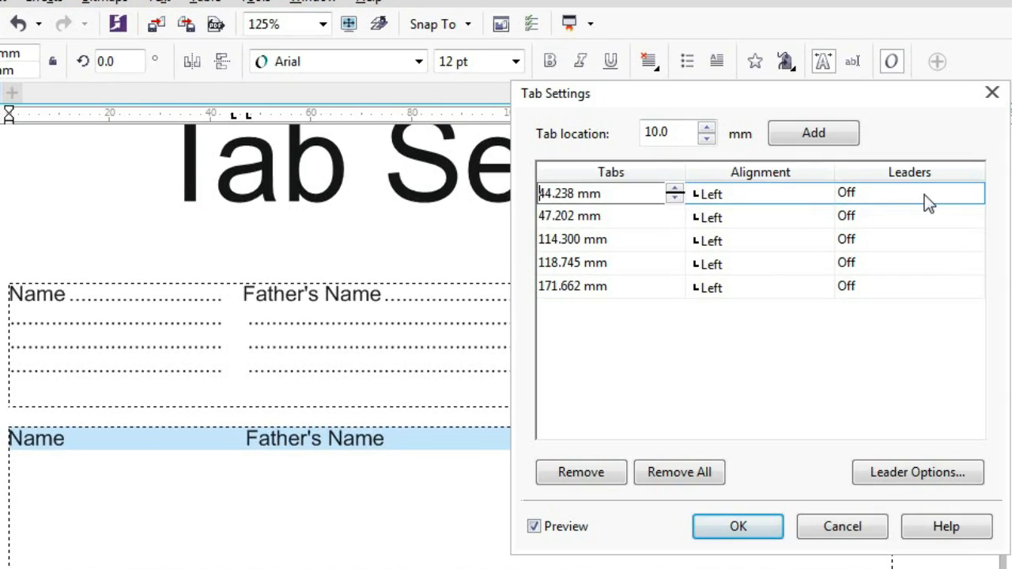
pyautogui.click(927, 198)
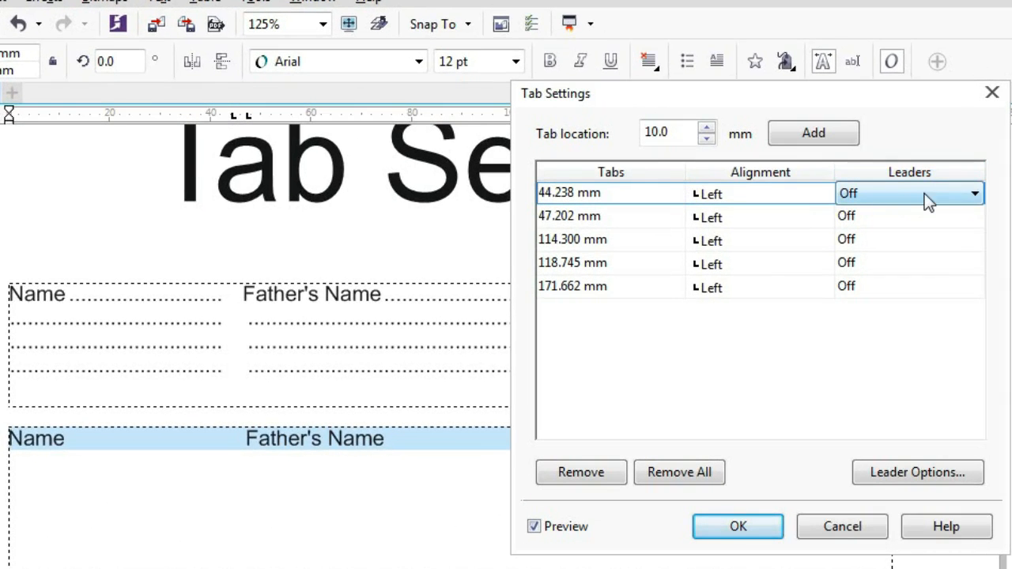
pyautogui.click(870, 195)
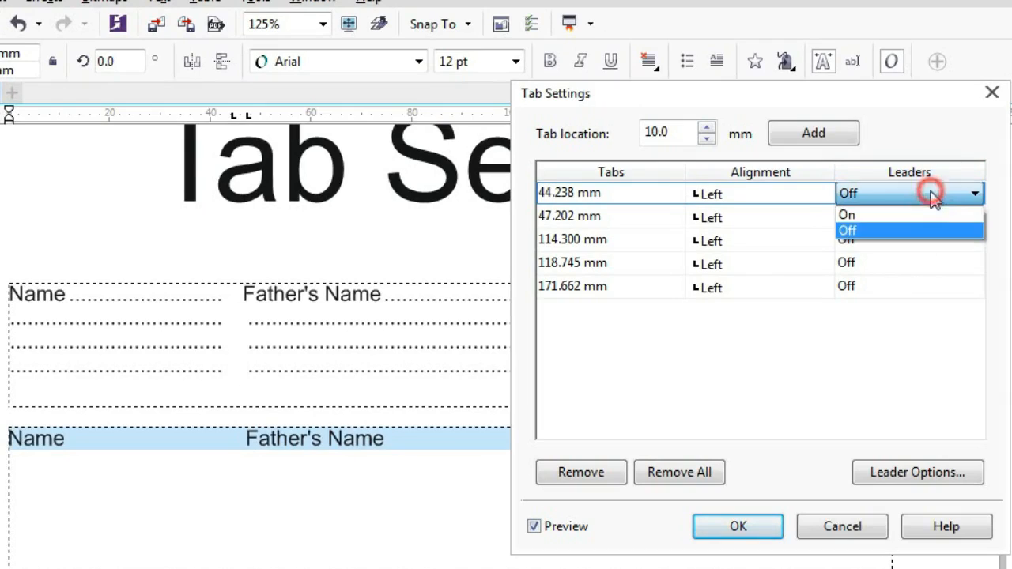
pyautogui.click(899, 215)
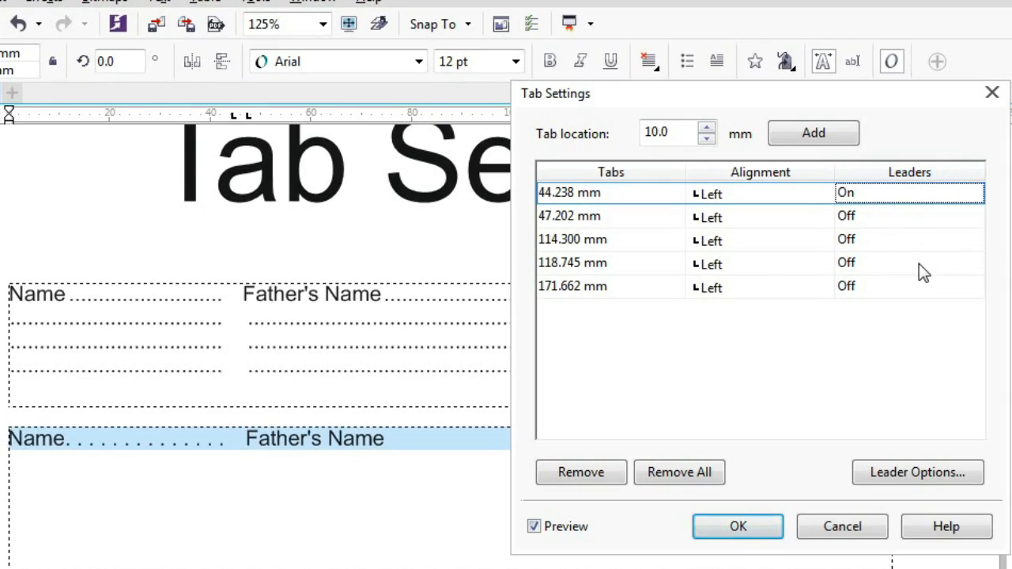
# Step: Keep the dot as the leader character and set the leader spacing to 0 characters
pyautogui.click(914, 476)
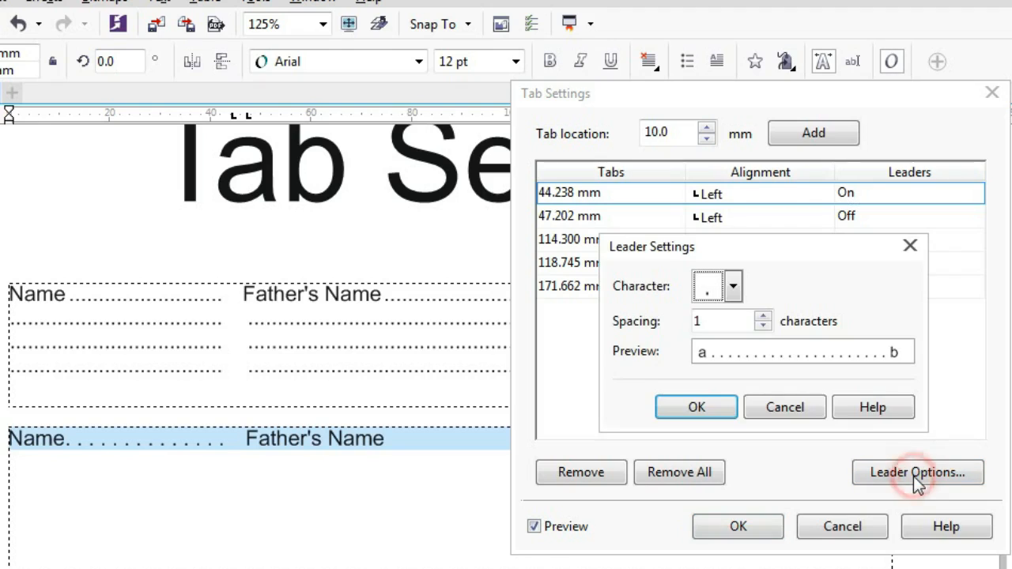
pyautogui.click(733, 287)
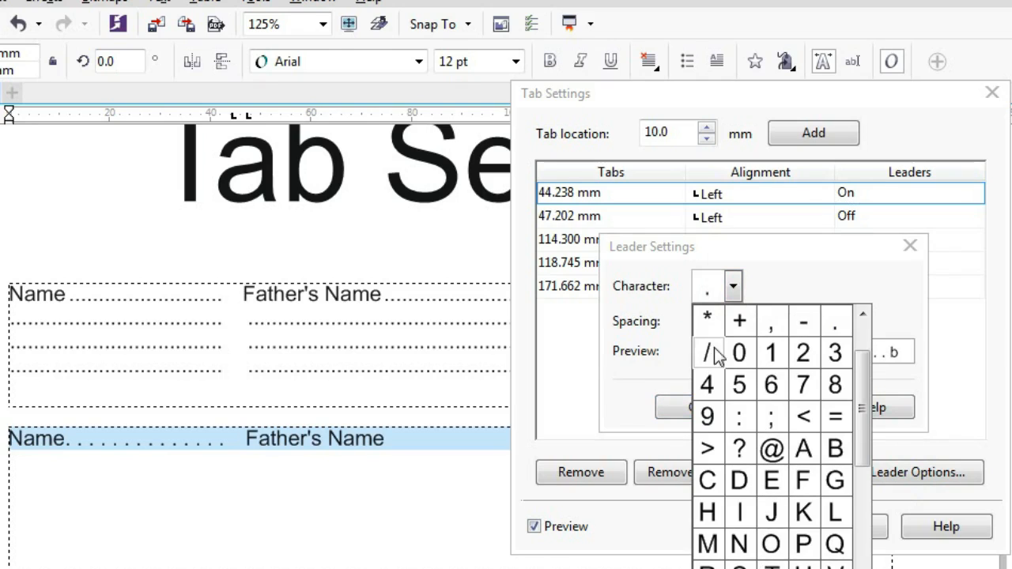
pyautogui.click(902, 309)
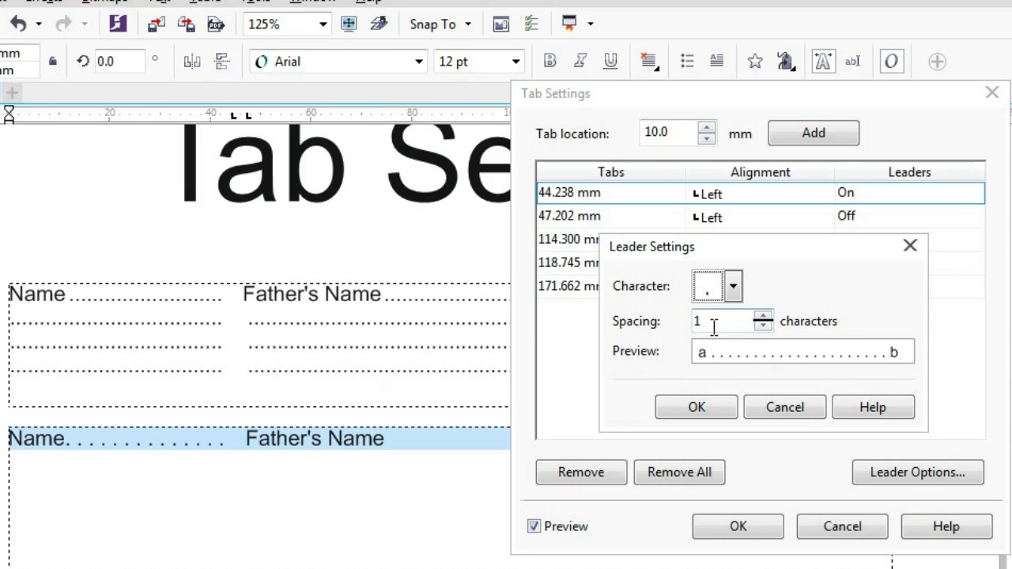
pyautogui.click(764, 326)
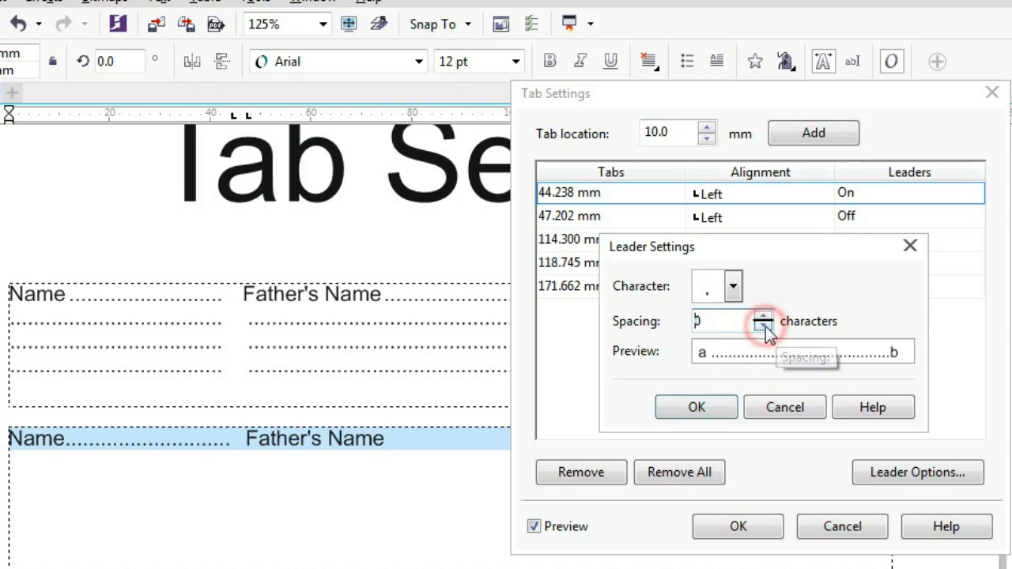
pyautogui.click(700, 407)
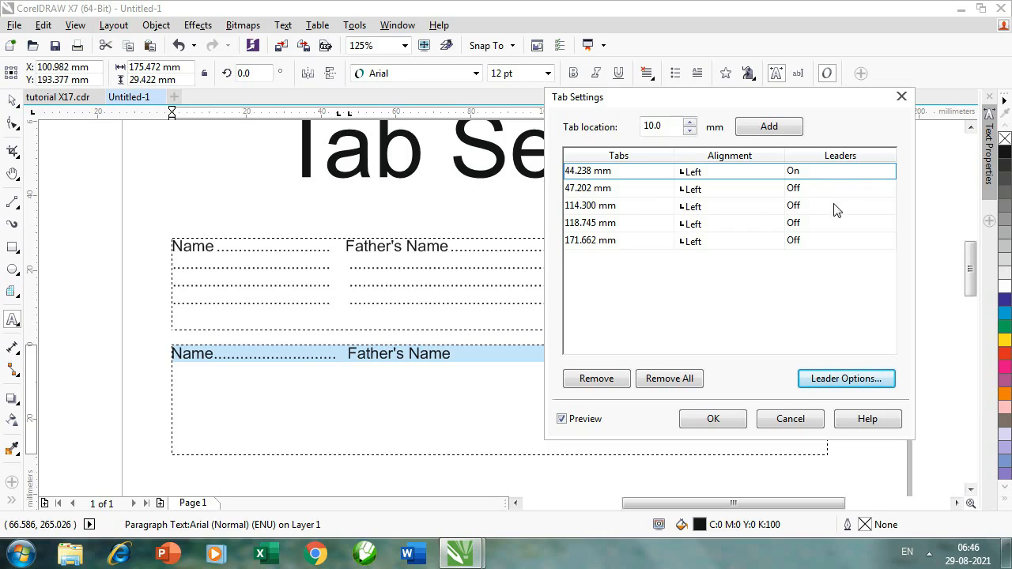
# Step: Turn on leaders for the 114.300 mm and 171.662 mm tab stops and apply the tab settings
pyautogui.click(612, 100)
pyautogui.moveTo(613, 105); pyautogui.dragTo(794, 219)
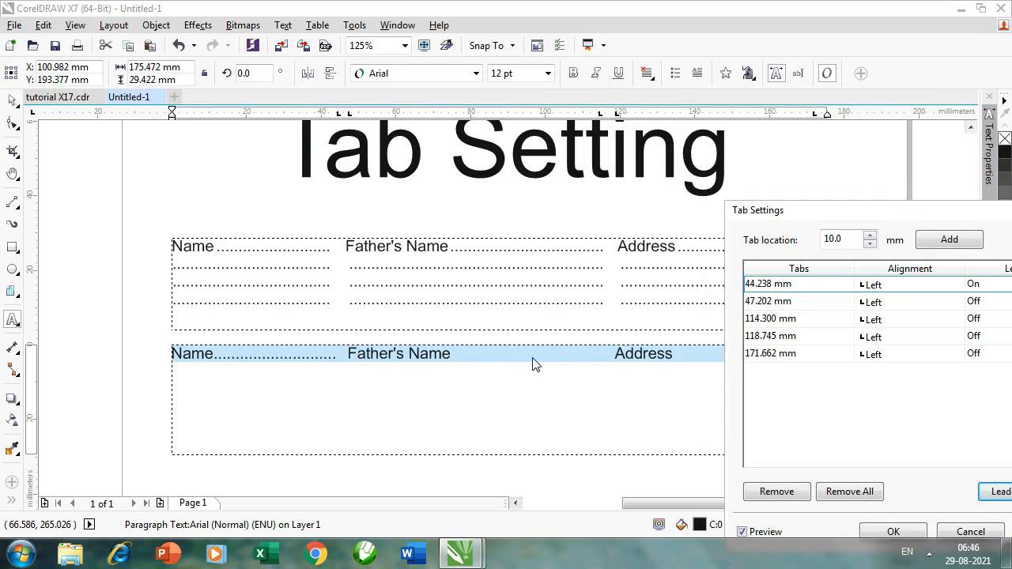
pyautogui.moveTo(878, 214); pyautogui.dragTo(598, 104)
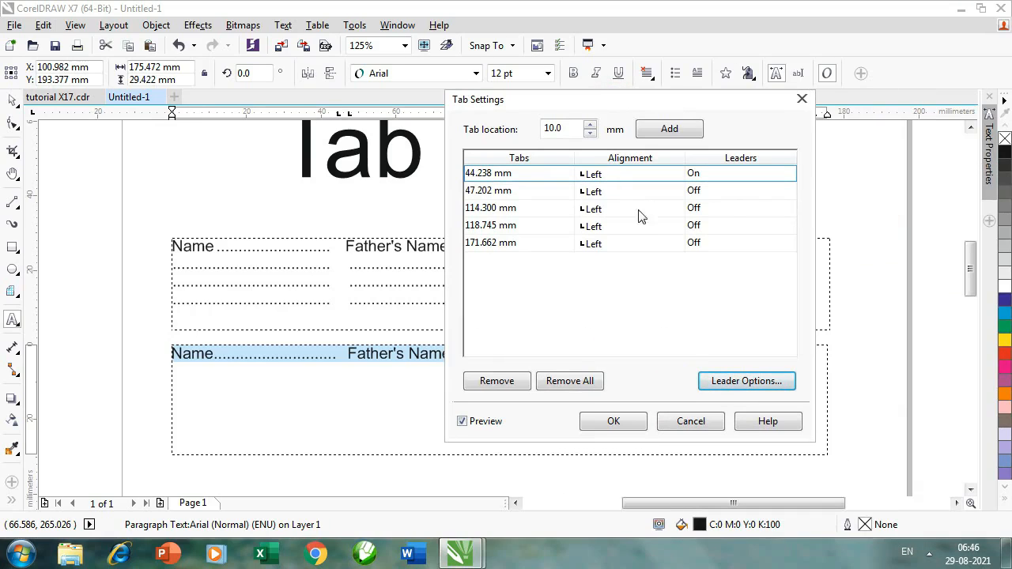
pyautogui.click(716, 212)
pyautogui.click(737, 217)
pyautogui.click(729, 228)
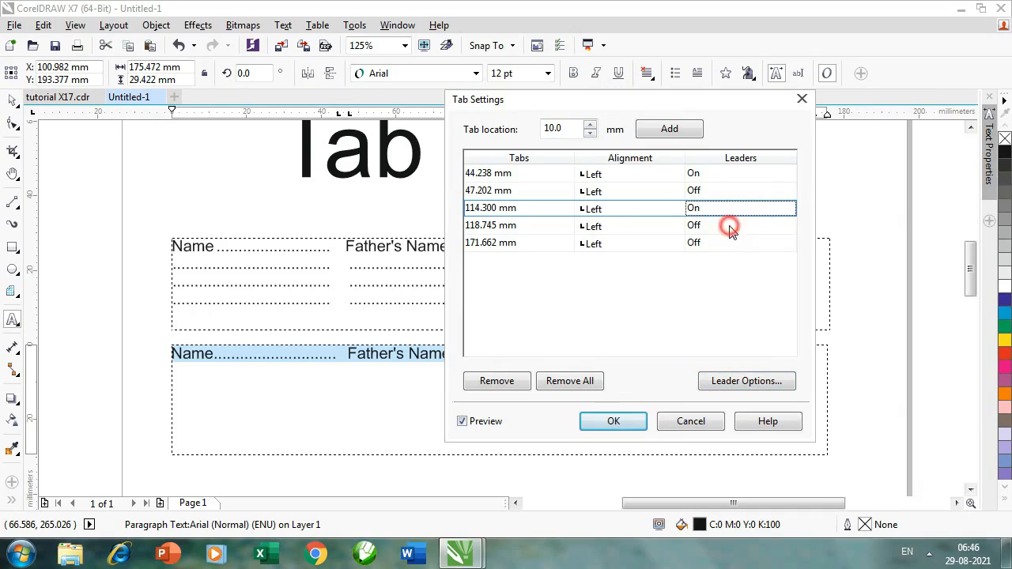
pyautogui.moveTo(693, 106); pyautogui.dragTo(341, 99)
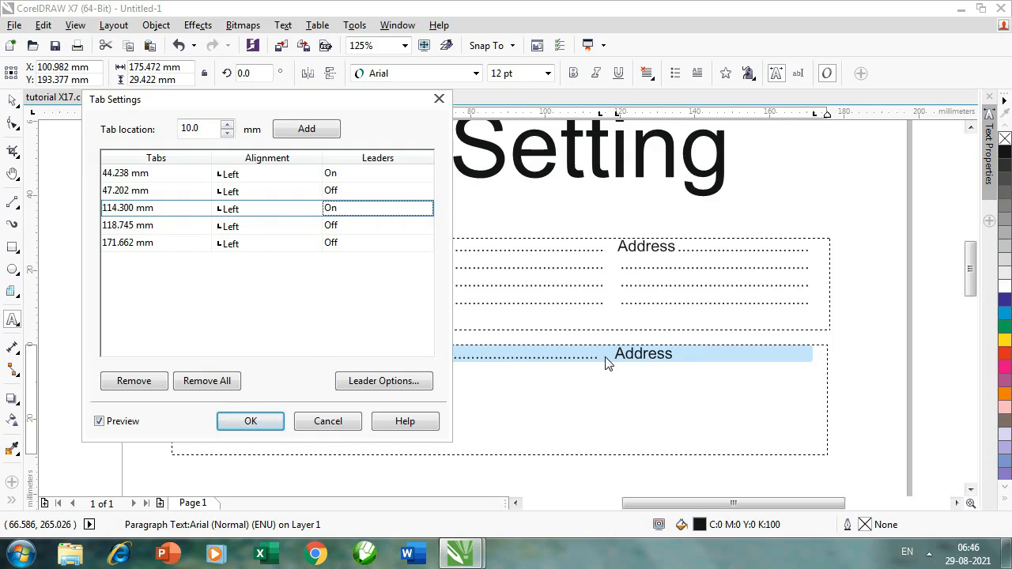
pyautogui.click(366, 247)
pyautogui.click(366, 243)
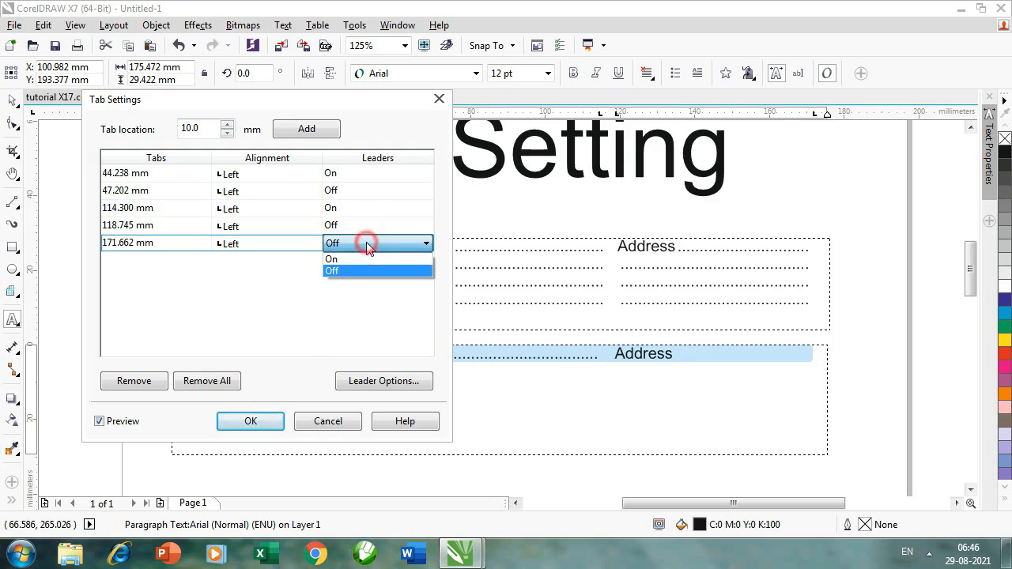
pyautogui.click(357, 269)
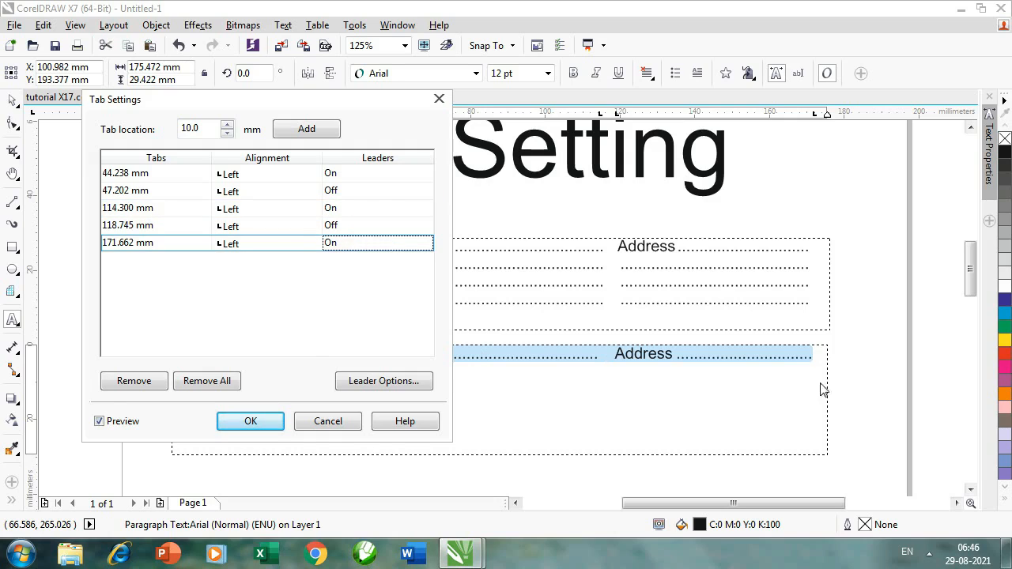
pyautogui.click(251, 421)
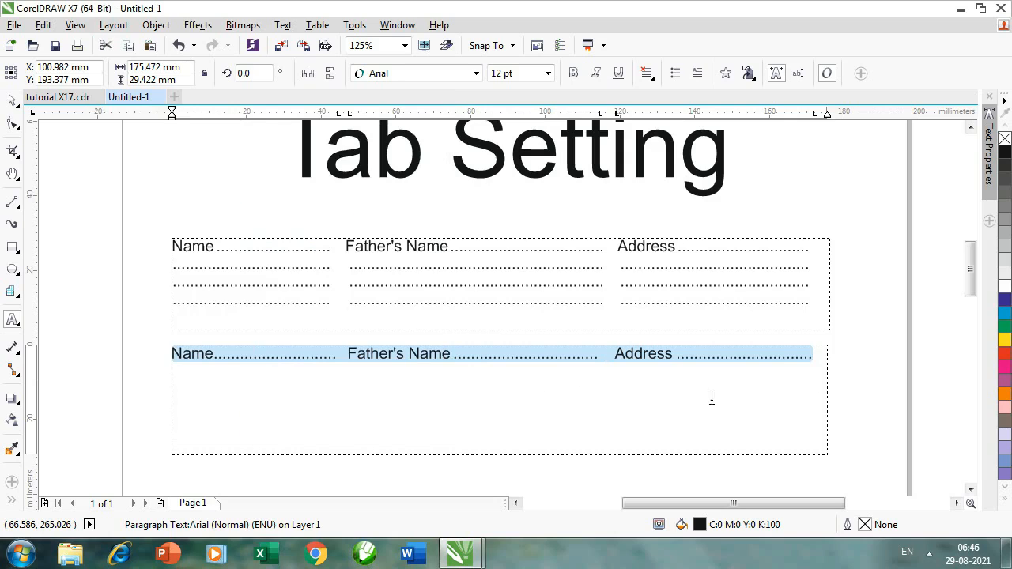
# Step: Add four tabbed dotted lines below the heading line and extend the text frame to about 38 mm high
pyautogui.click(812, 360)
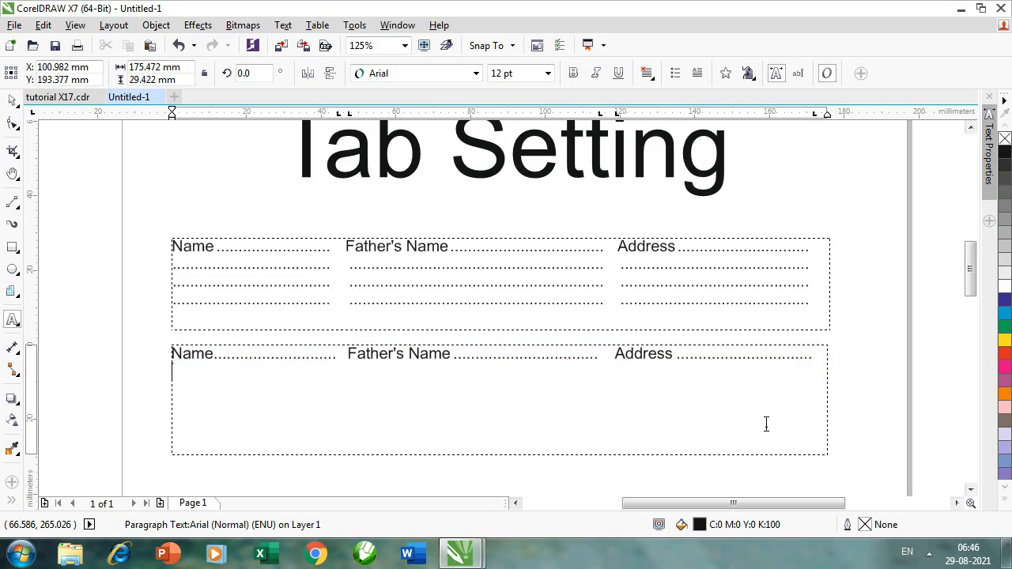
pyautogui.press('Escape')
pyautogui.press('Tab')
pyautogui.press('Tab')
pyautogui.press('Escape')
pyautogui.click(766, 425)
pyautogui.press('Return')
pyautogui.press('Tab')
pyautogui.press('Tab')
pyautogui.press('Tab')
pyautogui.scroll(-2, 501, 418)
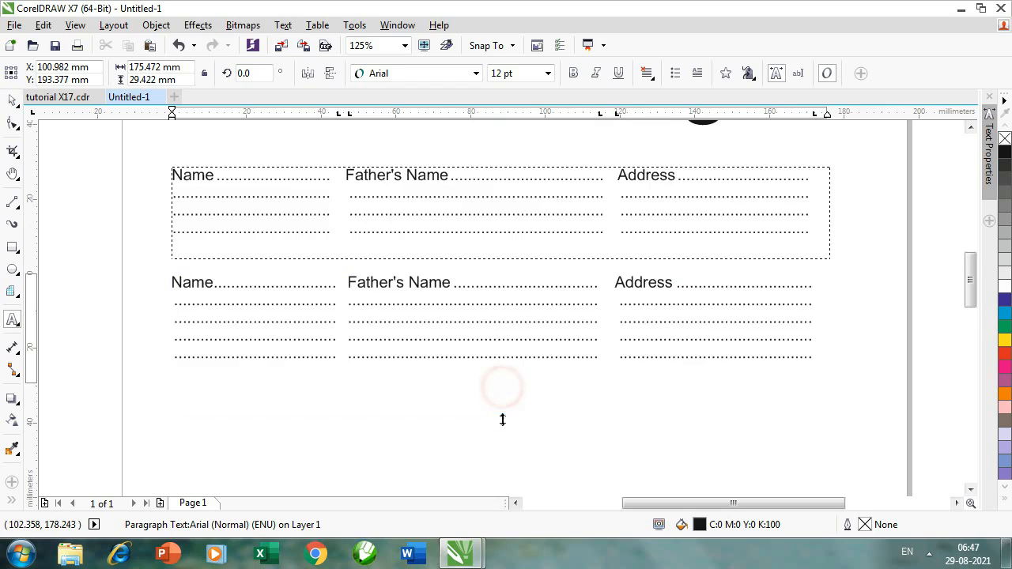
pyautogui.press('Return')
pyautogui.press('Tab')
pyautogui.press('Tab')
pyautogui.press('Tab')
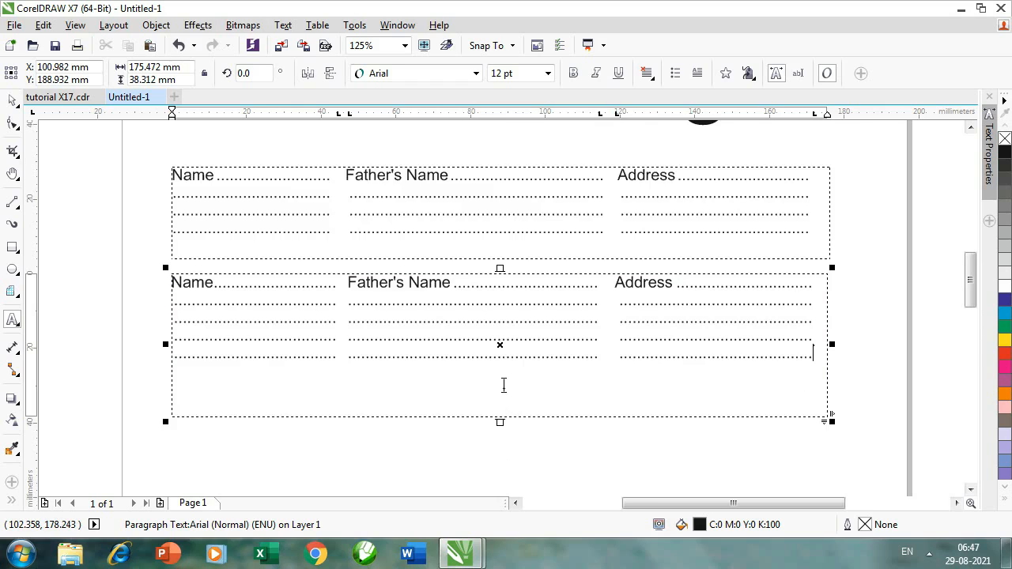
# Step: Delete both dotted-line text frames below the Tab Setting title
pyautogui.click(448, 305)
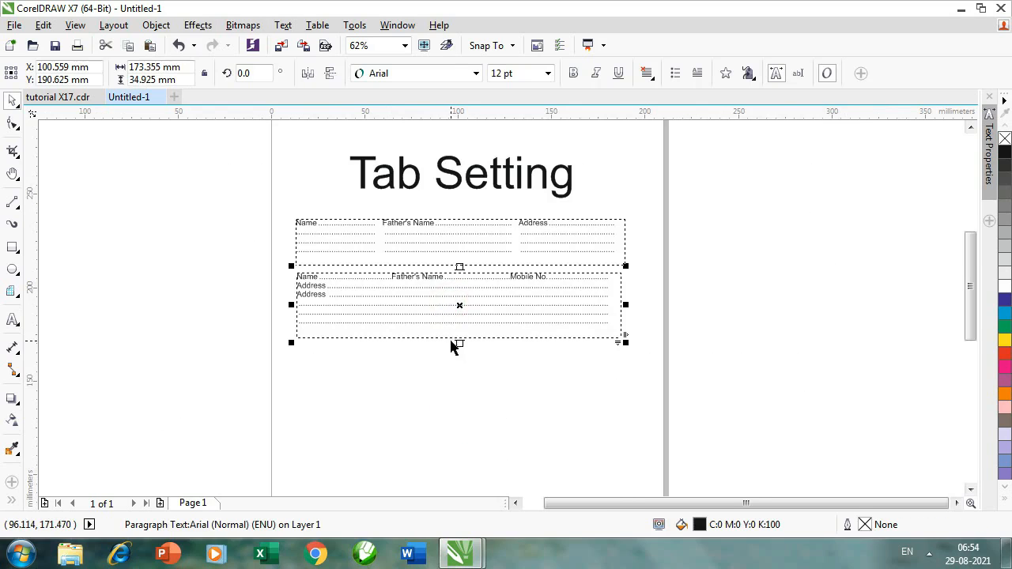
pyautogui.press('Delete')
pyautogui.click(434, 253)
pyautogui.press('Delete')
pyautogui.click(461, 326)
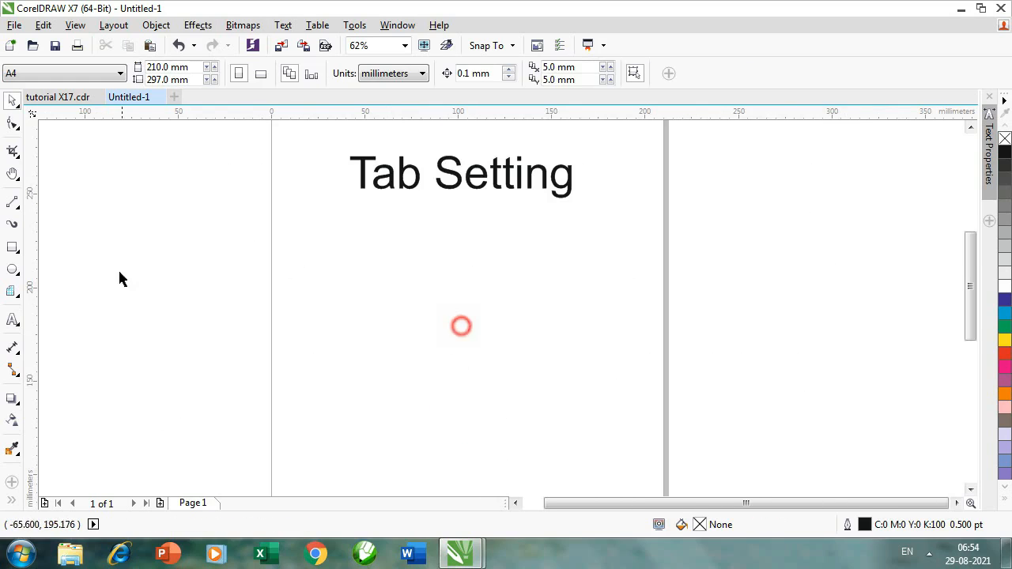
# Step: Draw an empty paragraph text frame about 182 × 116 mm below the Tab Setting title
pyautogui.click(12, 319)
pyautogui.click(298, 230)
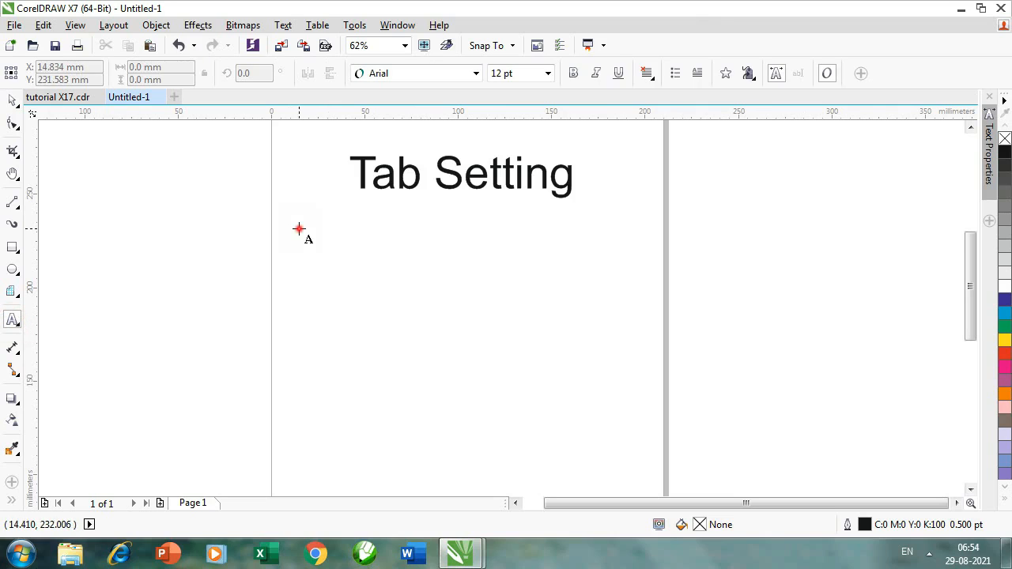
pyautogui.moveTo(299, 229); pyautogui.dragTo(639, 448)
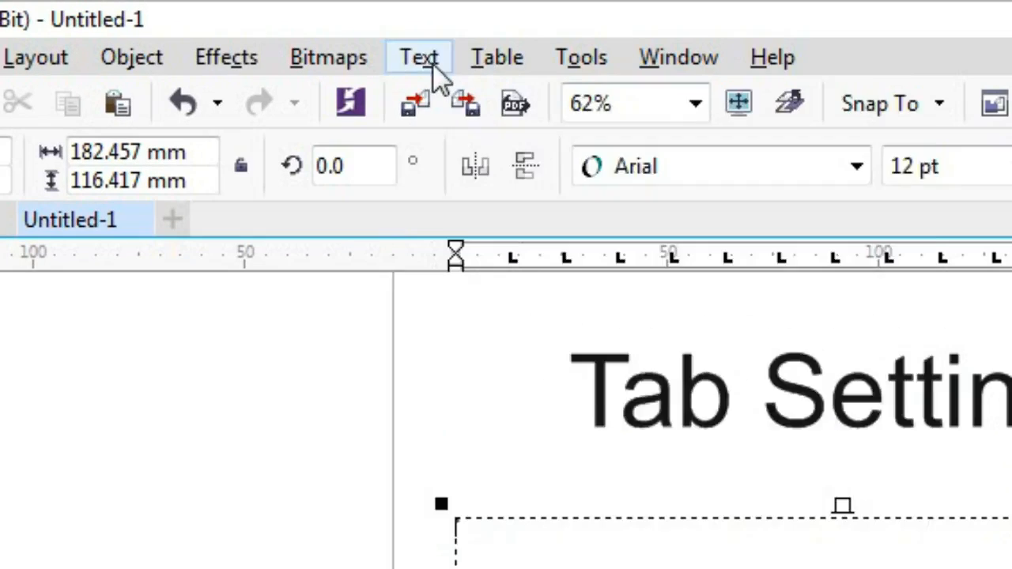
pyautogui.click(432, 64)
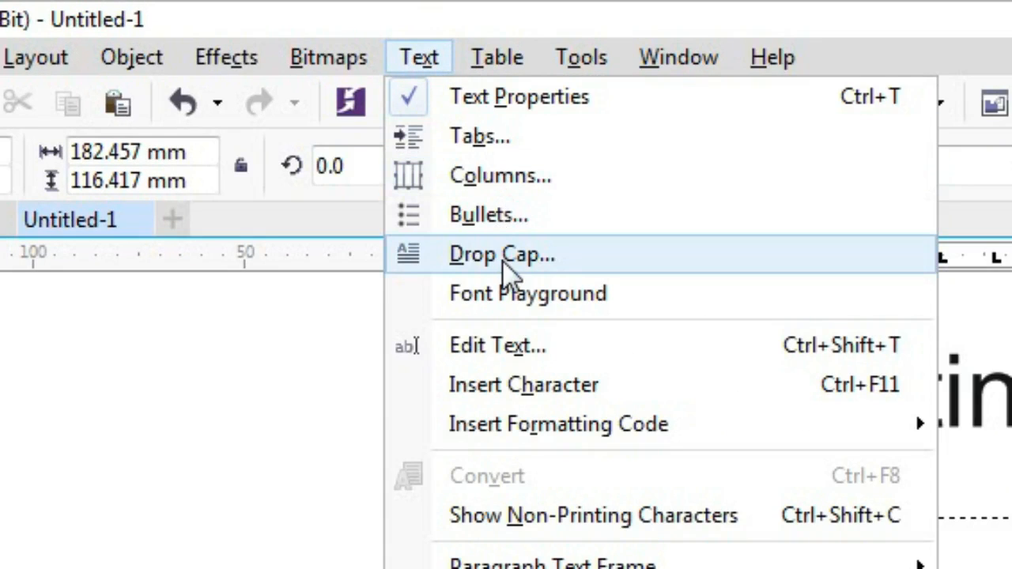
pyautogui.click(558, 279)
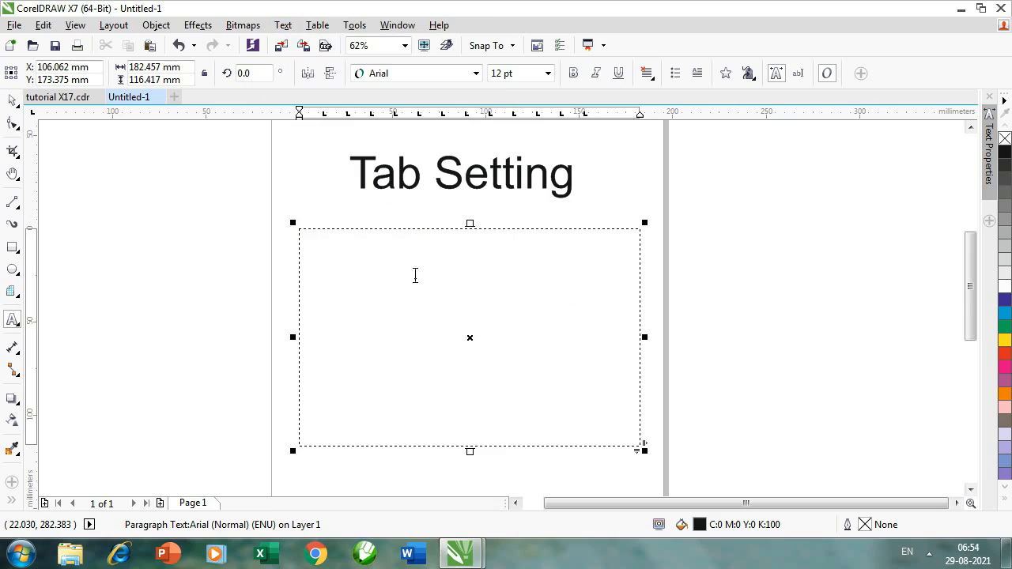
pyautogui.press('F2')
pyautogui.moveTo(252, 208); pyautogui.dragTo(714, 368)
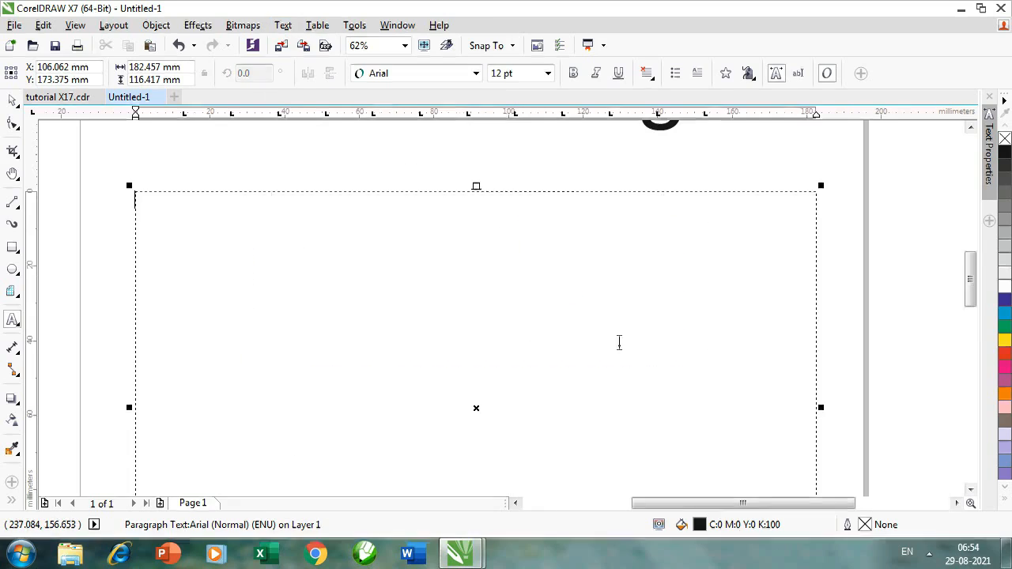
# Step: Enter the sentence "The Quick brown fox jumps over the little lazy dog." in the new frame
pyautogui.click(320, 263)
pyautogui.write('The Quikck')
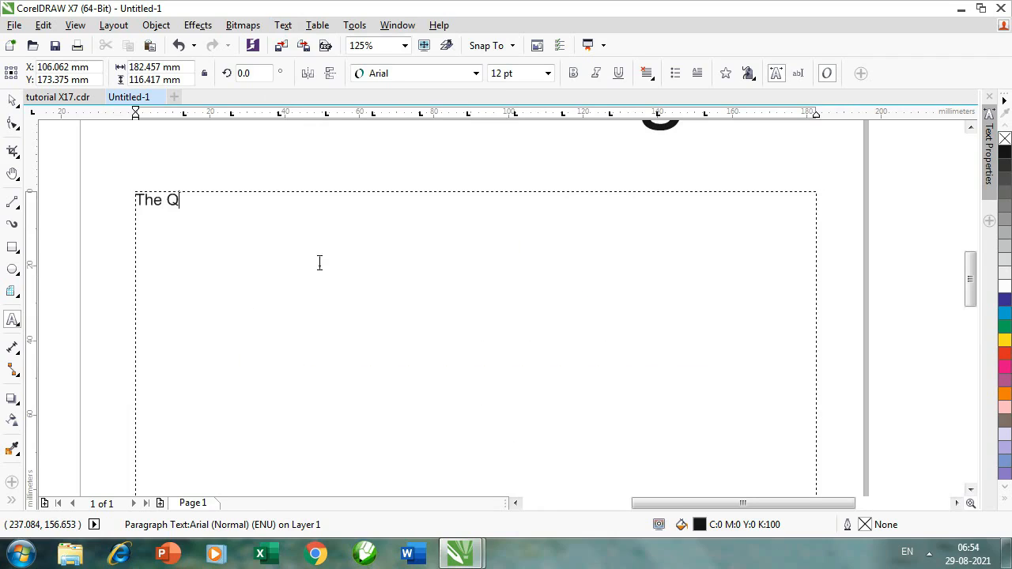
pyautogui.press('BackSpace')
pyautogui.press('BackSpace')
pyautogui.write('ck brown f')
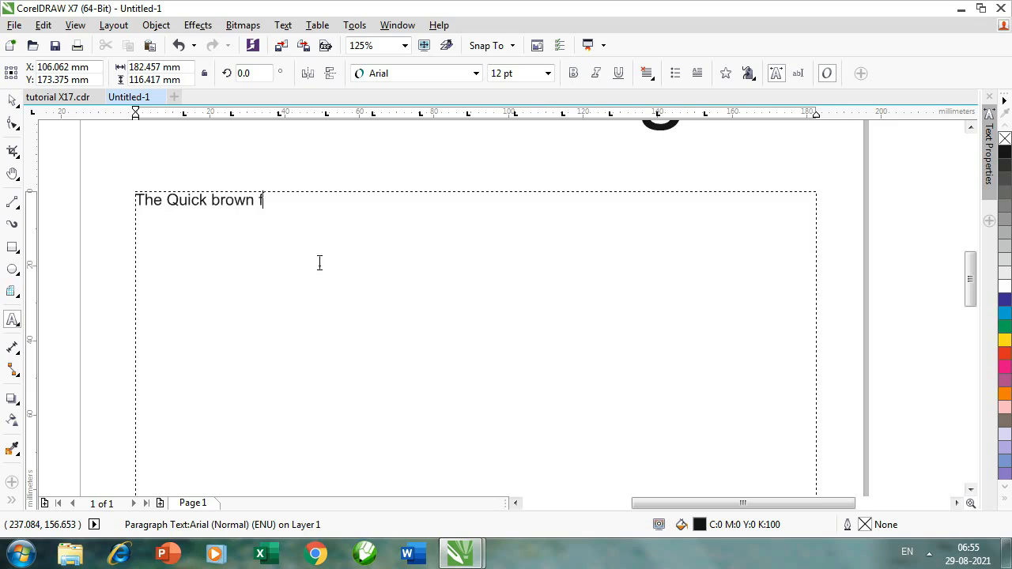
pyautogui.write('ox jumps ')
pyautogui.write('over the little ')
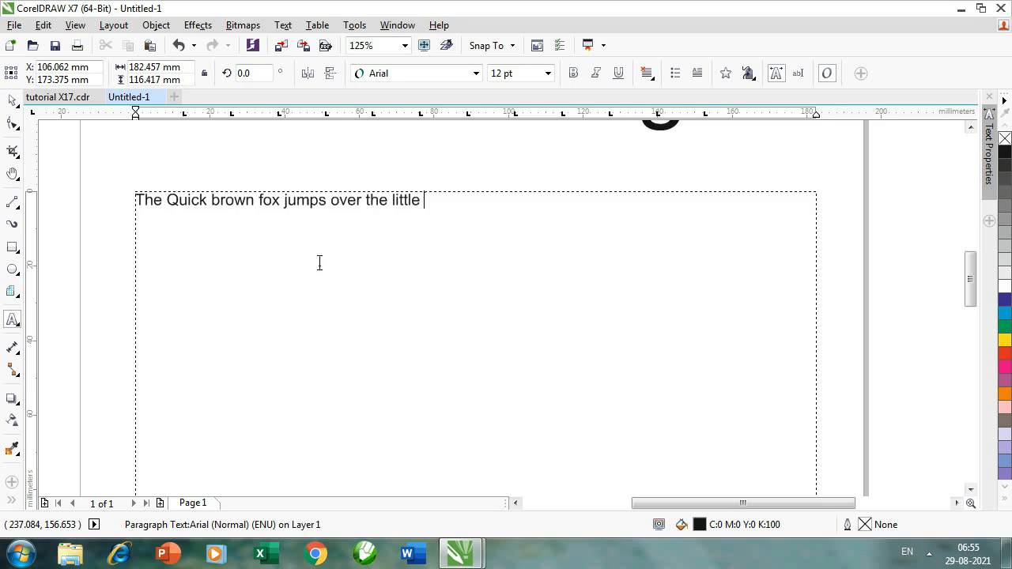
pyautogui.write('lazy dogn')
# Step: Paste copies of the sentence repeatedly until the paragraph runs to eight lines
pyautogui.hotkey('ctrl', 'v')
pyautogui.hotkey('ctrl', 'v')
pyautogui.hotkey('ctrl', 'v')
pyautogui.hotkey('ctrl', 'v')
pyautogui.hotkey('ctrl', 'v')
pyautogui.hotkey('ctrl', 'v')
pyautogui.hotkey('ctrl', 'v')
pyautogui.hotkey('ctrl', 'v')
pyautogui.hotkey('ctrl', 'v')
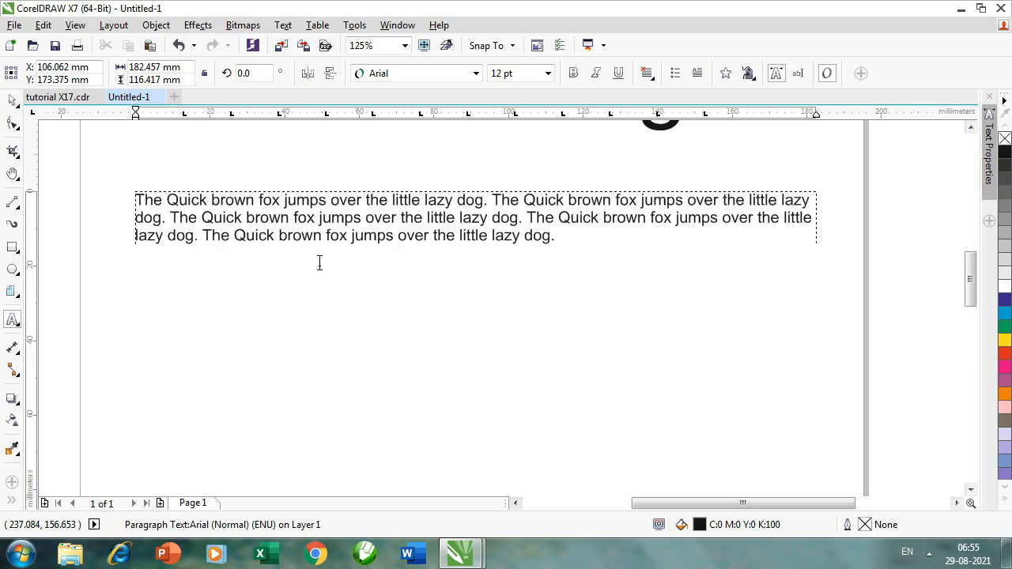
pyautogui.hotkey('ctrl', 'v')
pyautogui.hotkey('ctrl', 'v')
pyautogui.hotkey('ctrl', 'v')
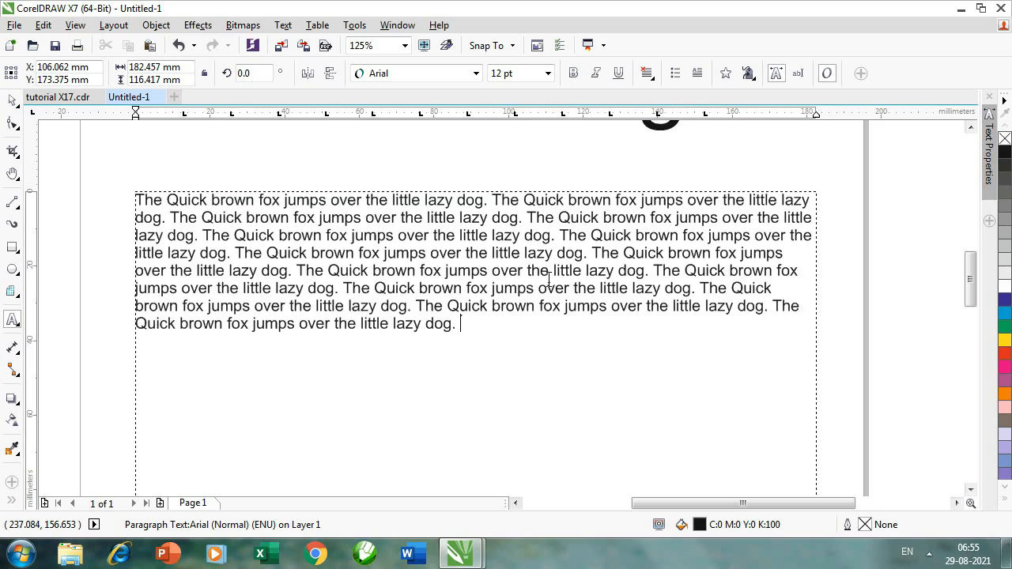
# Step: Break the sample text into a new paragraph after its sixth line and add a third paragraph of repeated quick brown fox sentences
pyautogui.click(345, 288)
pyautogui.press('Return')
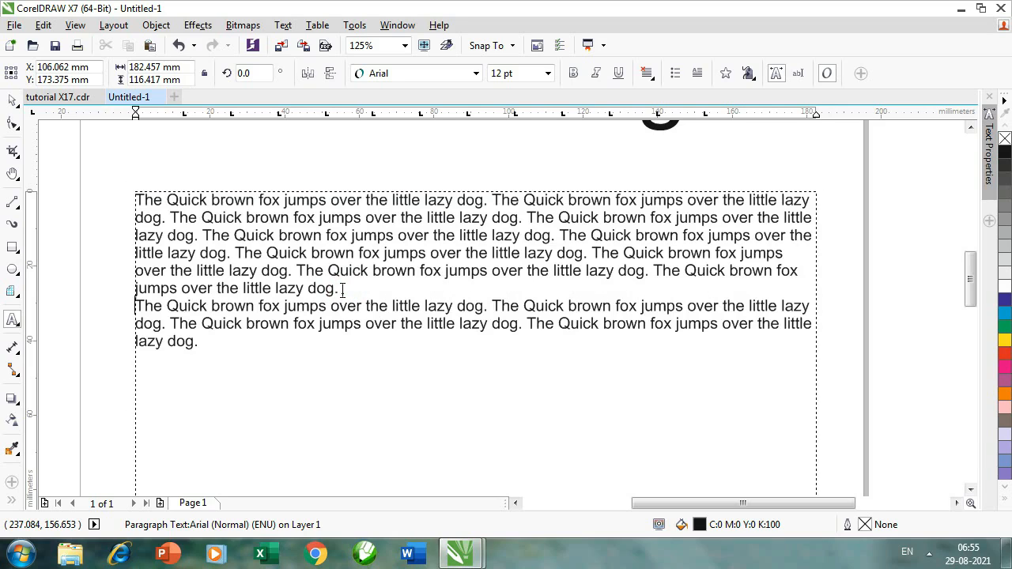
pyautogui.click(203, 342)
pyautogui.write('The Quick brown fox jumps over the little lazy dog.')
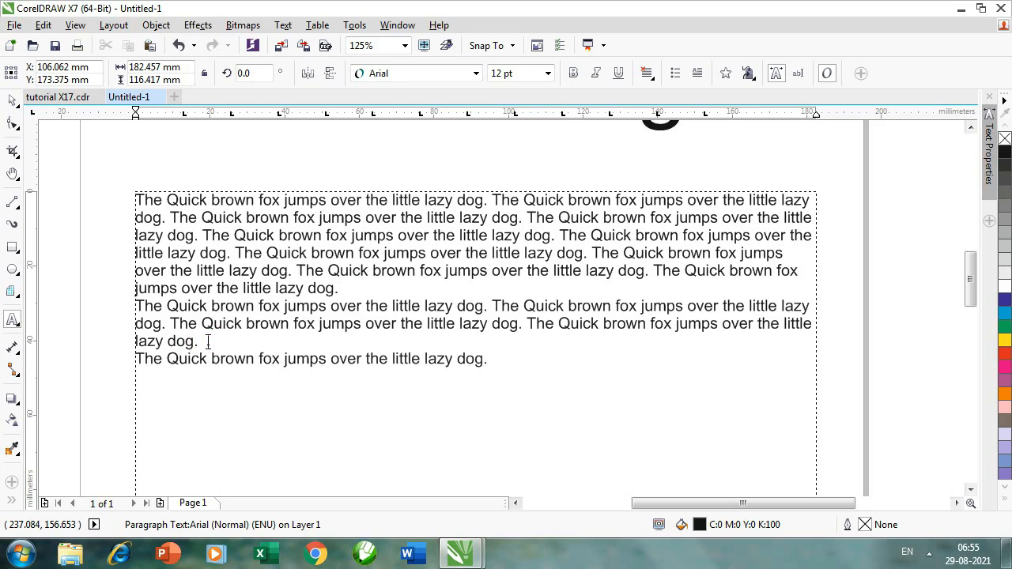
pyautogui.hotkey('ctrl', 'v')
pyautogui.hotkey('ctrl', 'v')
pyautogui.hotkey('ctrl', 'v')
pyautogui.hotkey('ctrl', 'v')
pyautogui.hotkey('ctrl', 'v')
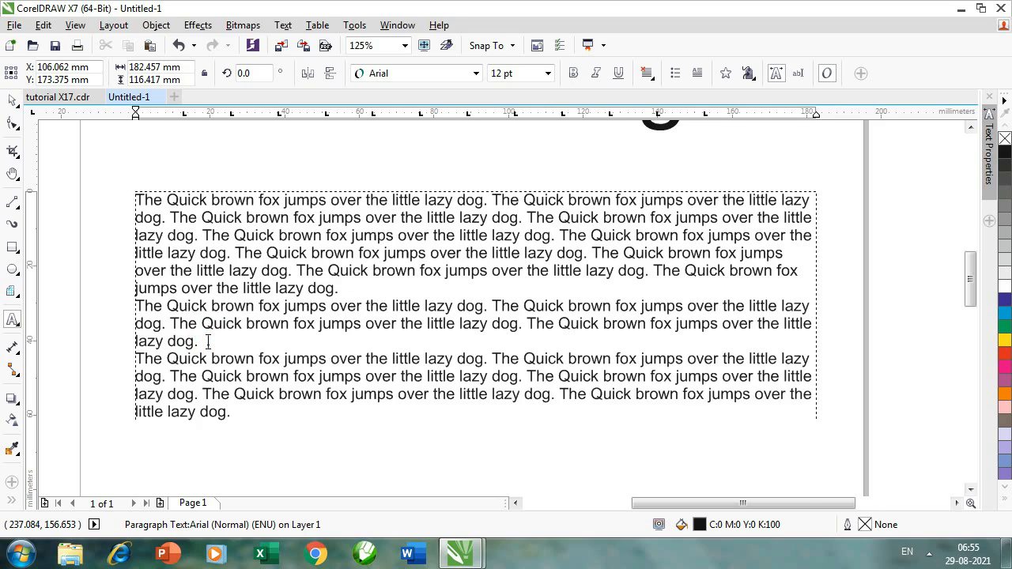
# Step: Extend the third paragraph to five lines and add a fourth paragraph of pasted copies of the sentence
pyautogui.hotkey('ctrl', 'v')
pyautogui.hotkey('ctrl', 'v')
pyautogui.hotkey('ctrl', 'v')
pyautogui.hotkey('ctrl', 'v')
pyautogui.hotkey('ctrl', 'v')
pyautogui.hotkey('ctrl', 'v')
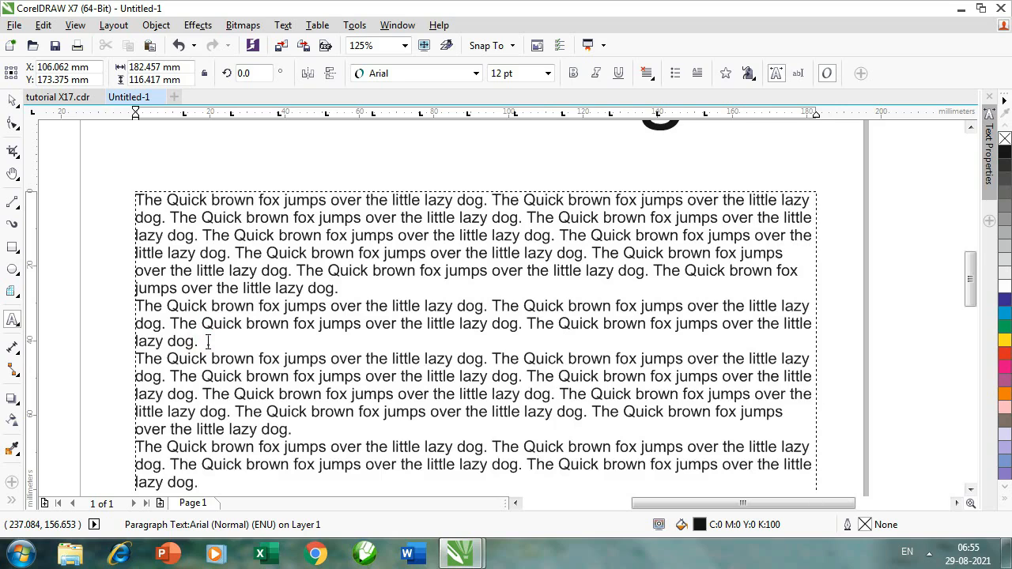
# Step: Complete the fourth paragraph with one more sentence and add a five-line fifth paragraph of pasted copies
pyautogui.moveTo(971, 286); pyautogui.dragTo(971, 305)
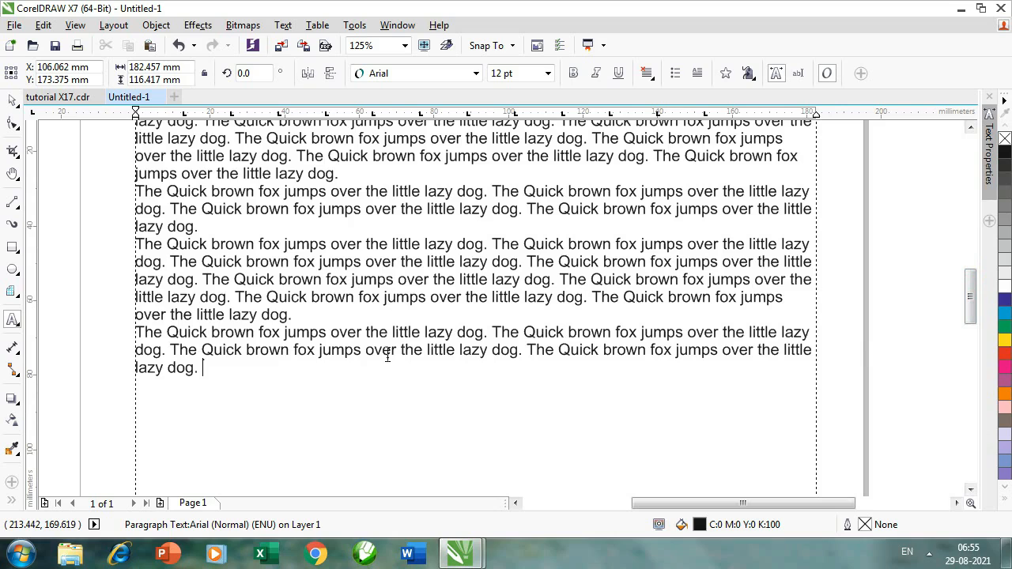
pyautogui.write('The Quick brown fox jumps over the little lazy dog.')
pyautogui.press('Return')
pyautogui.hotkey('ctrl', 'v')
pyautogui.hotkey('ctrl', 'v')
pyautogui.hotkey('ctrl', 'v')
pyautogui.hotkey('ctrl', 'v')
pyautogui.hotkey('ctrl', 'v')
pyautogui.hotkey('ctrl', 'v')
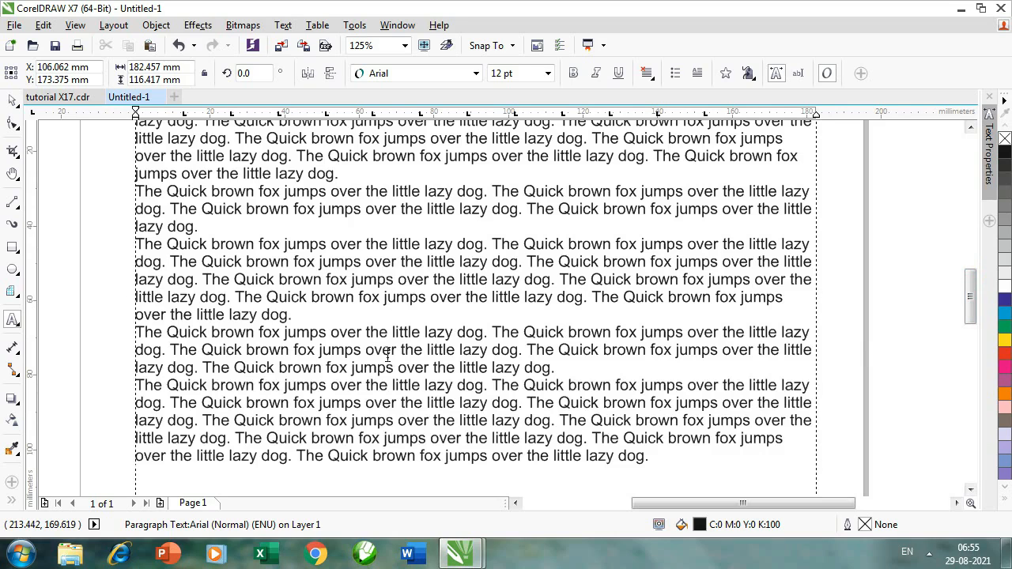
# Step: Add a sixth paragraph made of repeated "The Quick brown fox jumps over the little lazy dog." sentences
pyautogui.press('Return')
pyautogui.write('The Quick brown fox jumps over the little lazy dog.')
pyautogui.hotkey('ctrl', 'v')
pyautogui.hotkey('ctrl', 'v')
pyautogui.hotkey('ctrl', 'v')
# Step: Leave text editing and stretch the paragraph frame downward to about 135 mm tall so all the text fits
pyautogui.hotkey('ctrl', 'space')
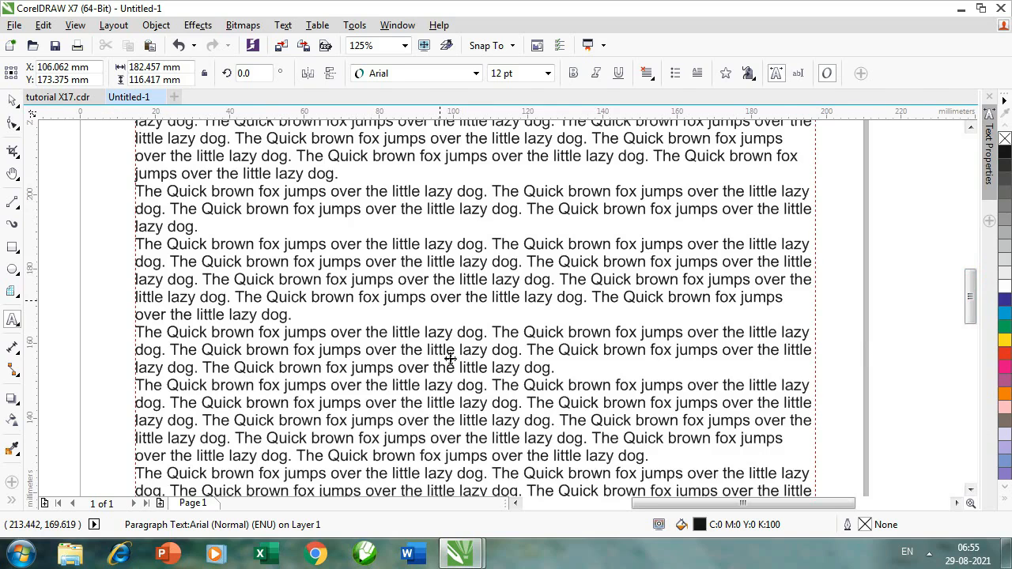
pyautogui.scroll(-1, 447, 360)
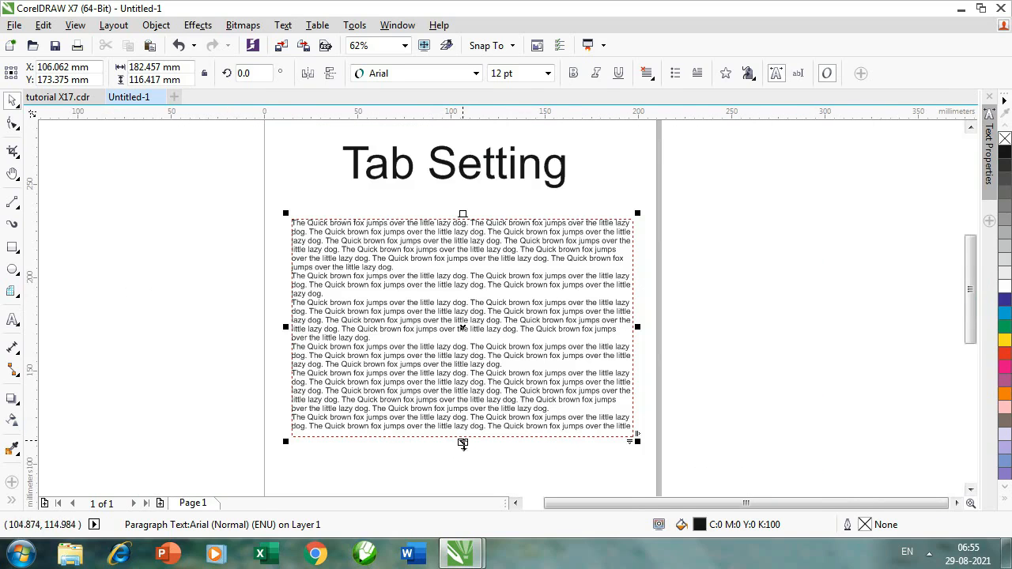
pyautogui.moveTo(462, 442); pyautogui.dragTo(463, 476)
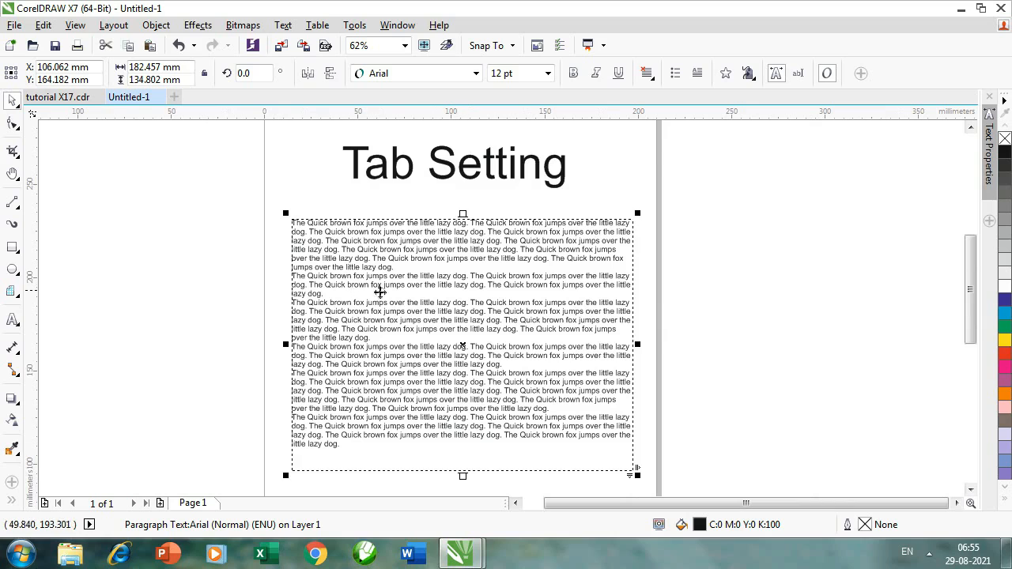
# Step: Examine the opening sentences of the first paragraph by moving the text cursor through their words
pyautogui.scroll(1, 378, 283)
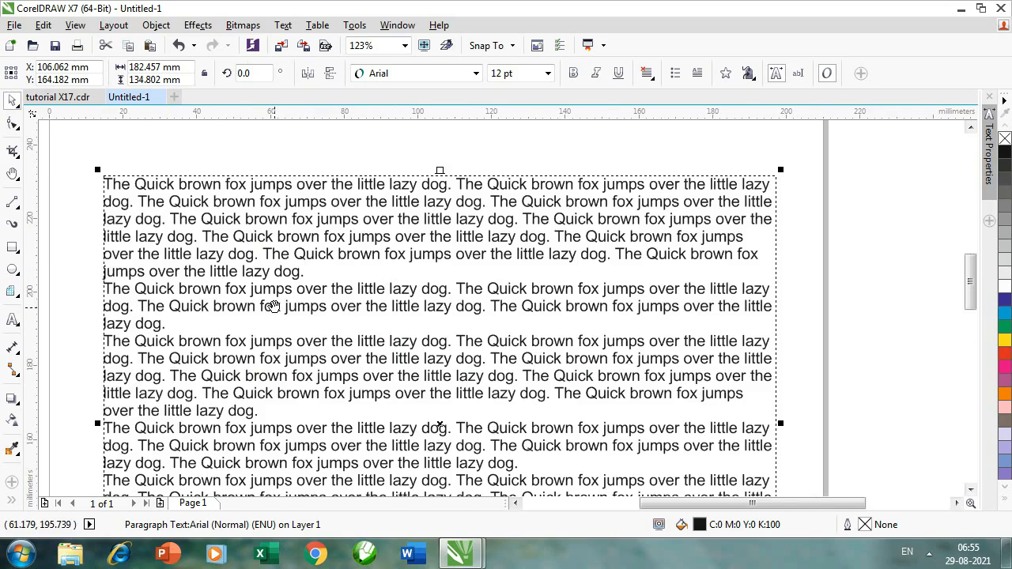
pyautogui.moveTo(241, 275); pyautogui.dragTo(321, 289)
pyautogui.doubleClick(198, 198)
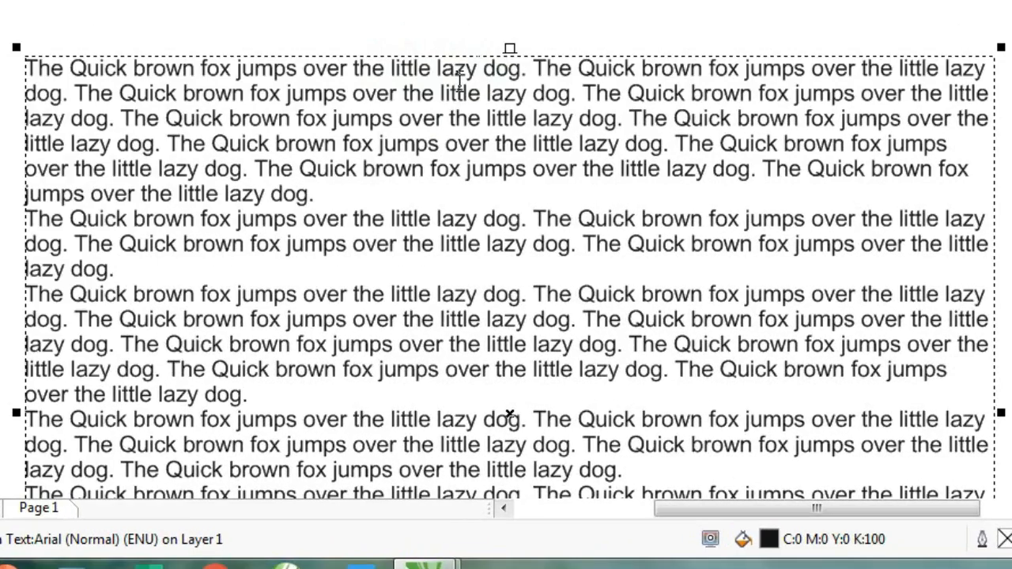
pyautogui.click(478, 70)
pyautogui.click(31, 68)
pyautogui.click(387, 72)
pyautogui.hotkey('ctrl', 'Right')
pyautogui.hotkey('ctrl', 'Right')
pyautogui.hotkey('ctrl', 'Right')
pyautogui.hotkey('ctrl', 'Right')
pyautogui.hotkey('ctrl', 'Right')
pyautogui.hotkey('ctrl', 'Right')
pyautogui.hotkey('ctrl', 'Right')
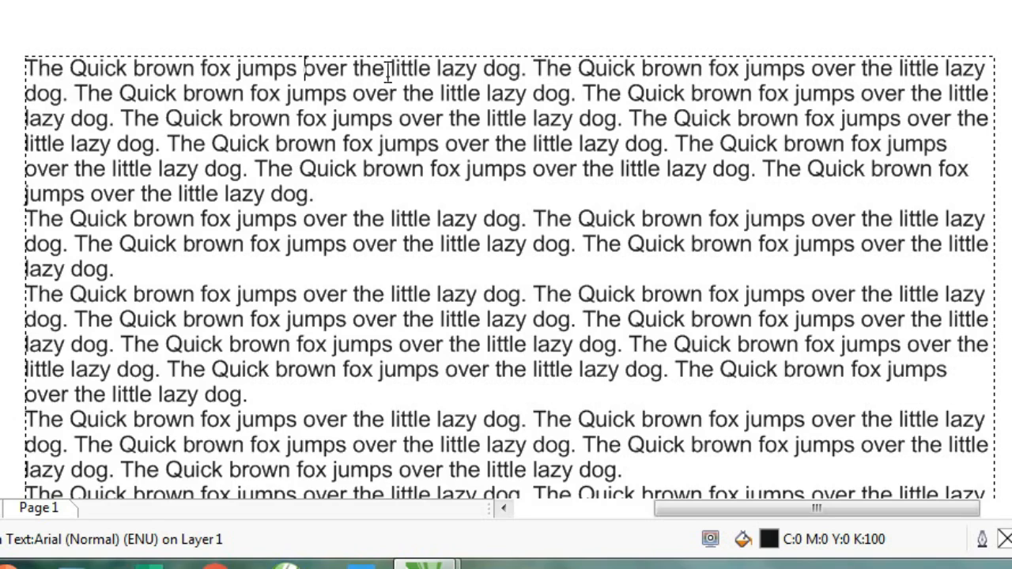
pyautogui.hotkey('ctrl', 'Right')
pyautogui.hotkey('ctrl', 'Right')
pyautogui.hotkey('ctrl', 'Right')
pyautogui.hotkey('ctrl', 'Right')
pyautogui.hotkey('ctrl', 'Right')
pyautogui.hotkey('ctrl', 'Right')
pyautogui.hotkey('ctrl', 'Right')
pyautogui.hotkey('ctrl', 'Right')
pyautogui.hotkey('ctrl', 'Right')
pyautogui.hotkey('ctrl', 'Right')
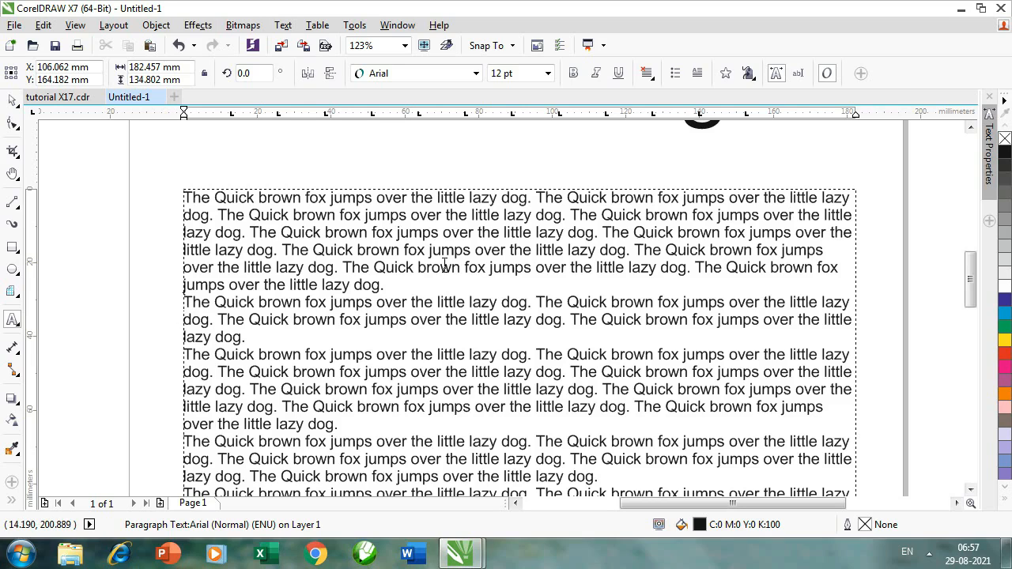
# Step: Select all the text in the frame and turn its paragraphs into a bulleted list
pyautogui.scroll(-1, 445, 267)
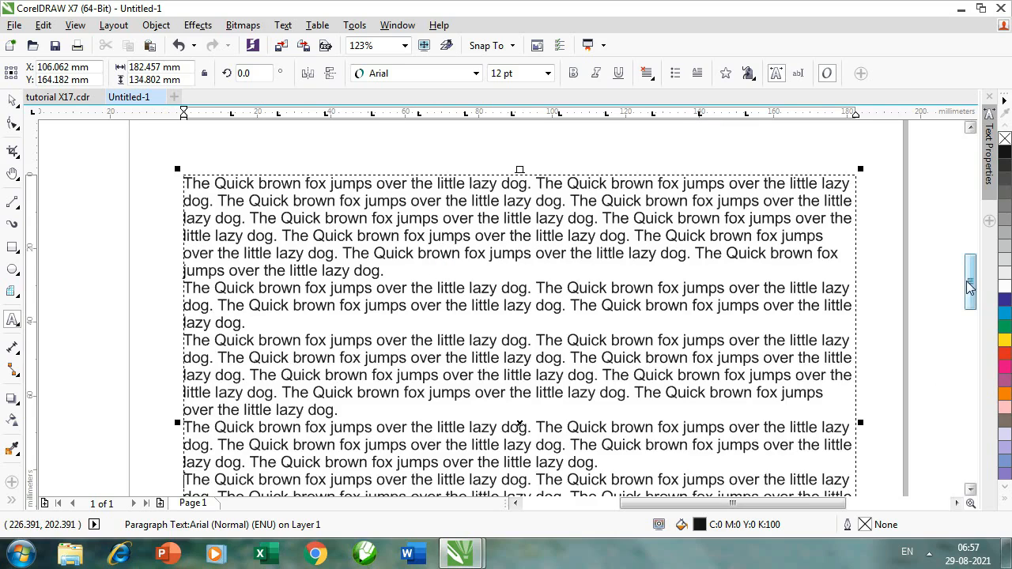
pyautogui.moveTo(971, 282); pyautogui.dragTo(969, 288)
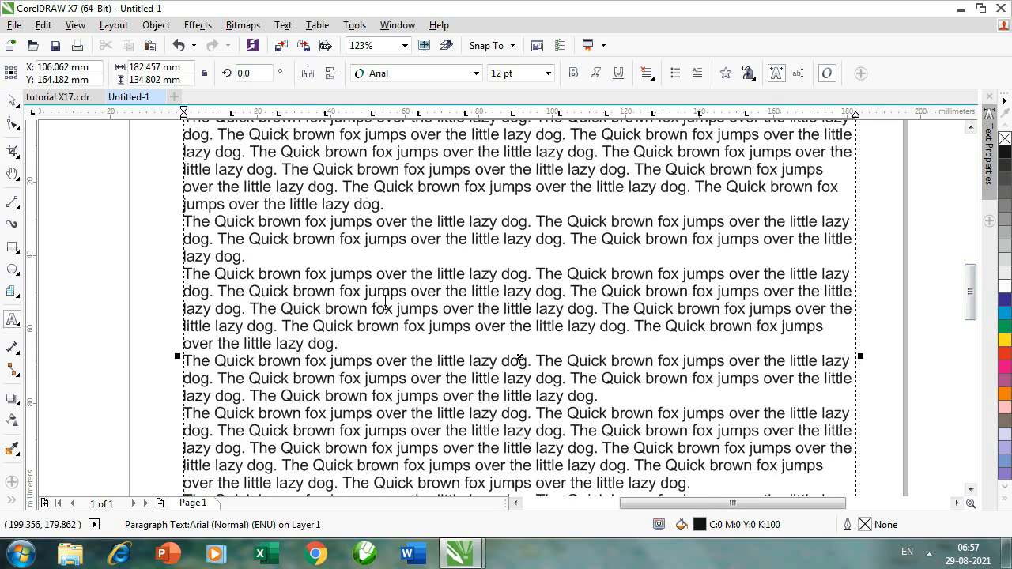
pyautogui.scroll(-3, 385, 304)
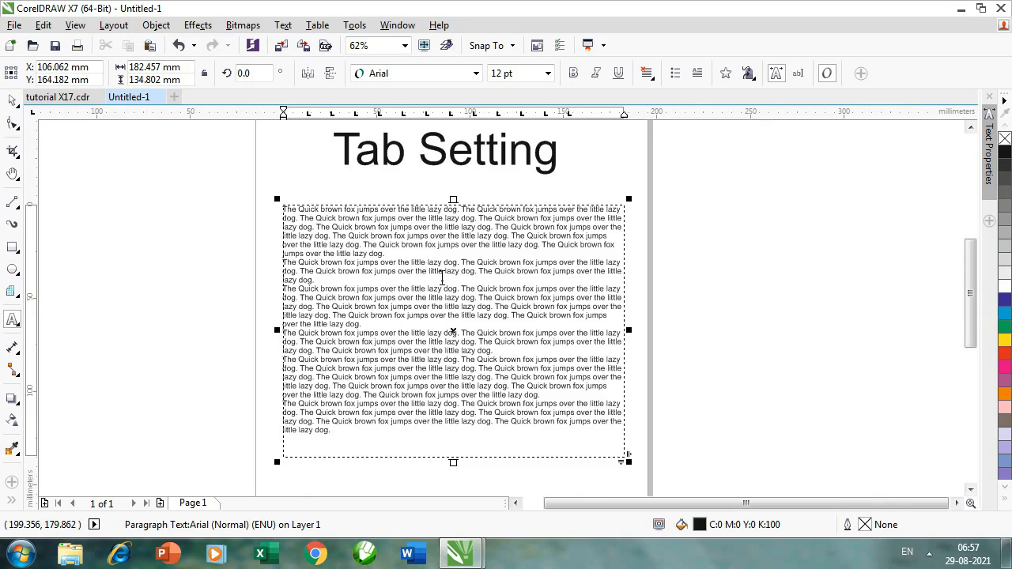
pyautogui.click(283, 26)
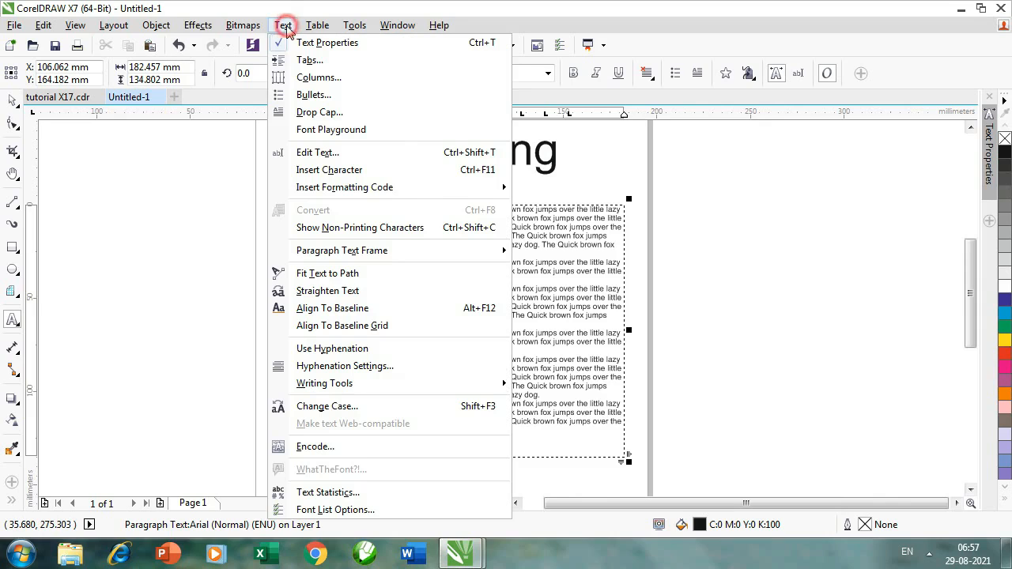
pyautogui.click(554, 241)
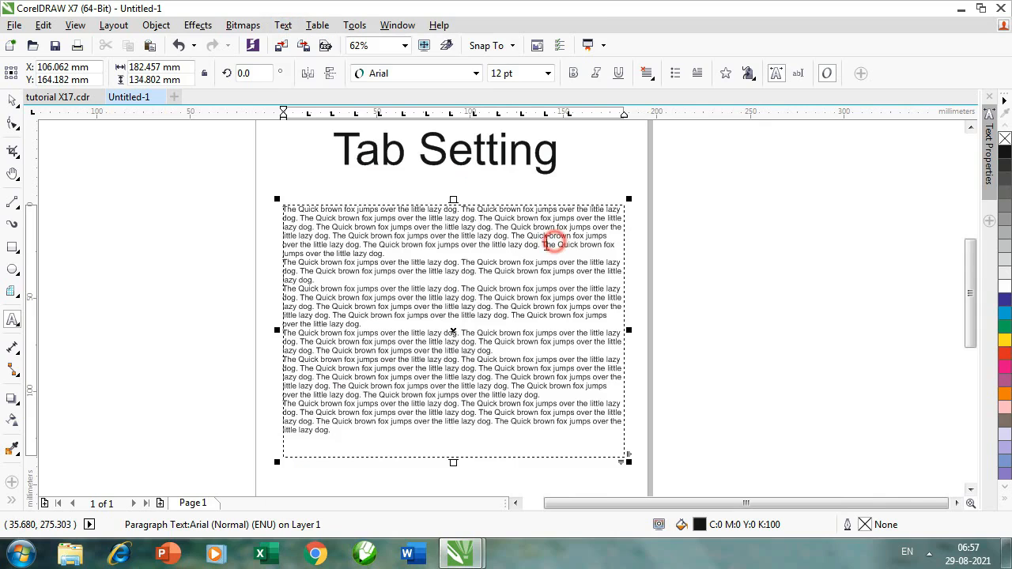
pyautogui.hotkey('ctrl', 'a')
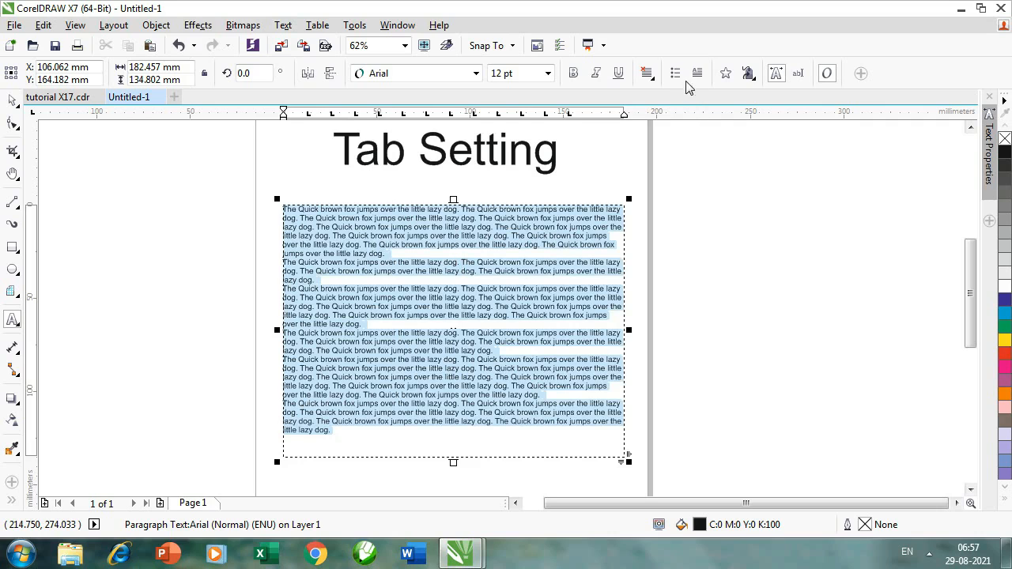
pyautogui.click(283, 25)
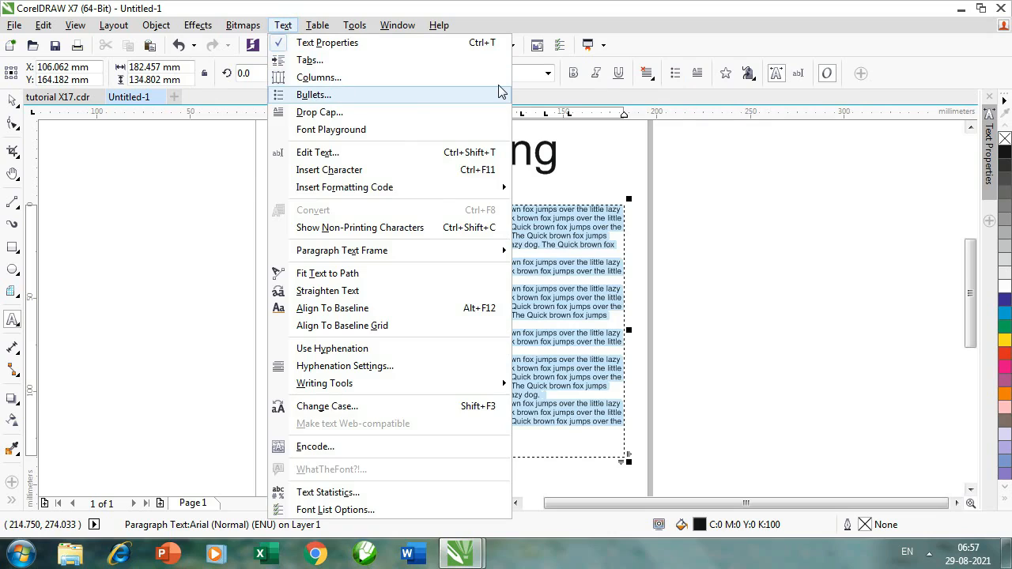
pyautogui.click(676, 79)
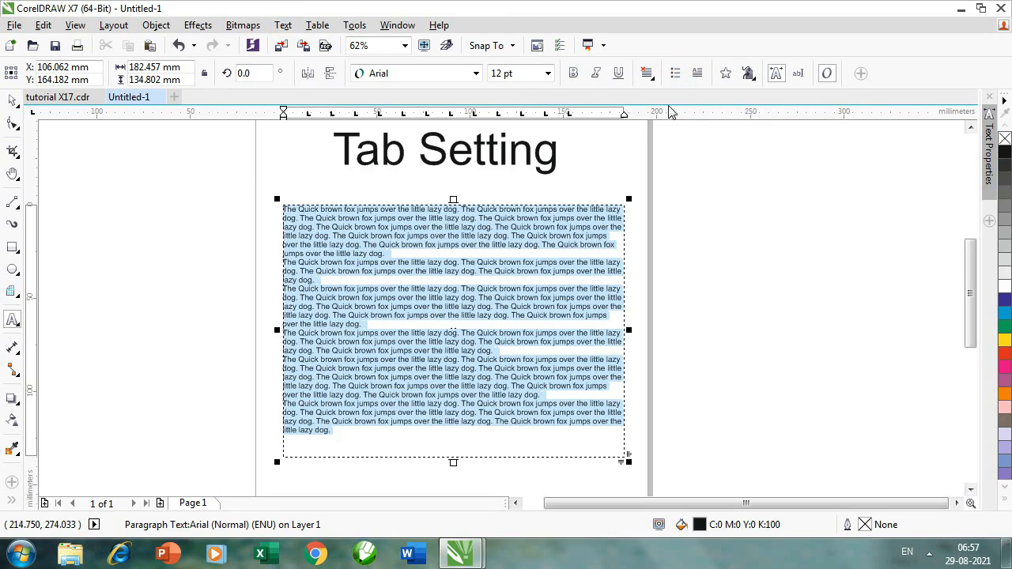
pyautogui.click(674, 78)
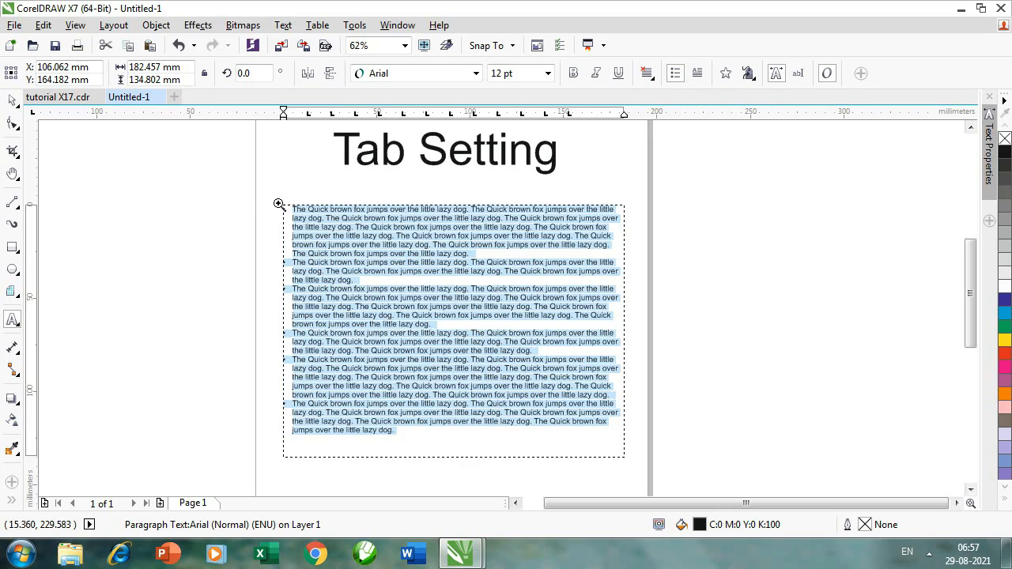
# Step: Inspect the bullets up close and stretch the text frame downward to about 159 mm tall
pyautogui.scroll(3, 255, 194)
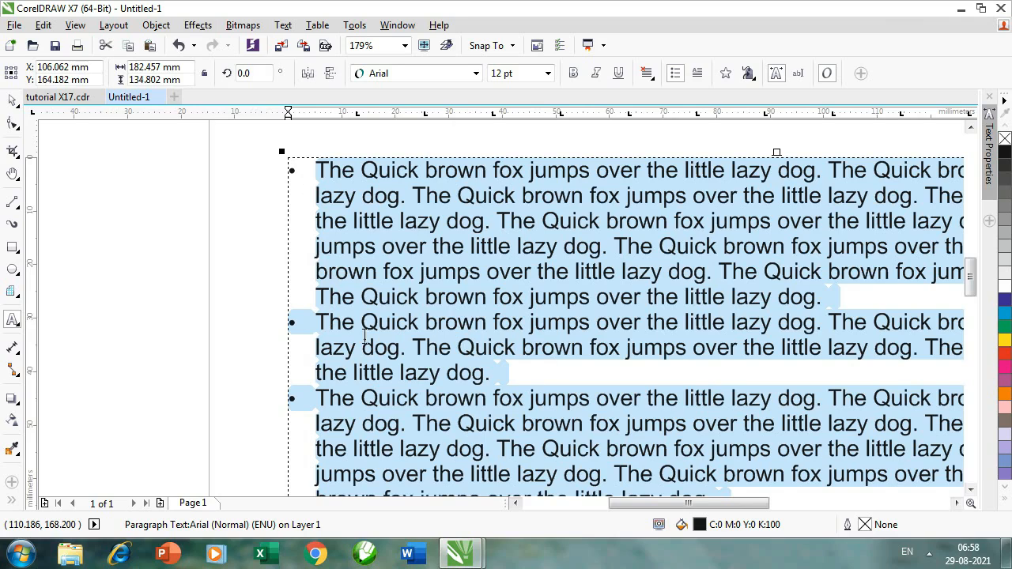
pyautogui.click(968, 129)
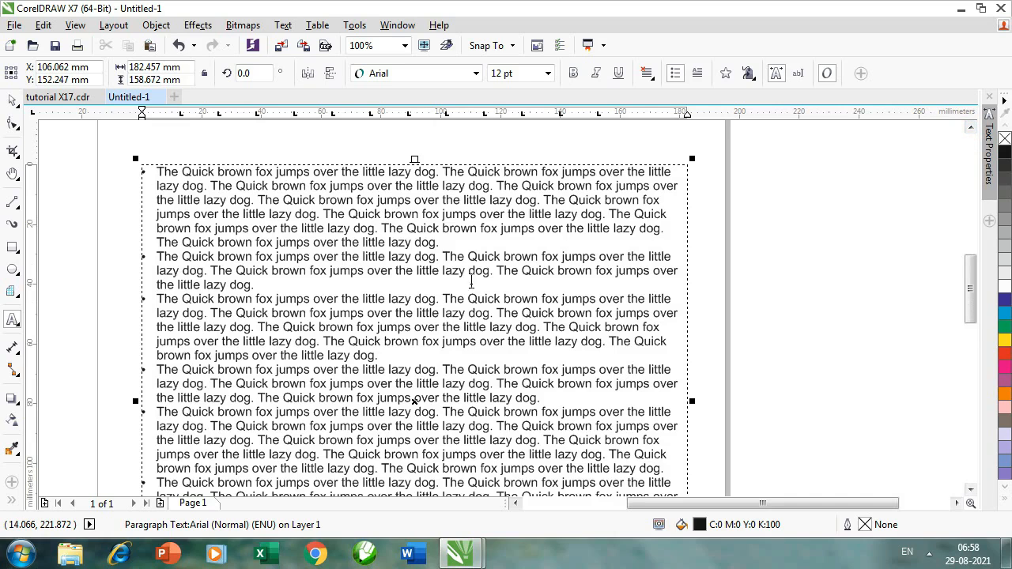
# Step: Set the bullets of all paragraphs to the right-pointing arrowhead symbol from the Wingdings font with the Bullets settings
pyautogui.hotkey('ctrl', 'a')
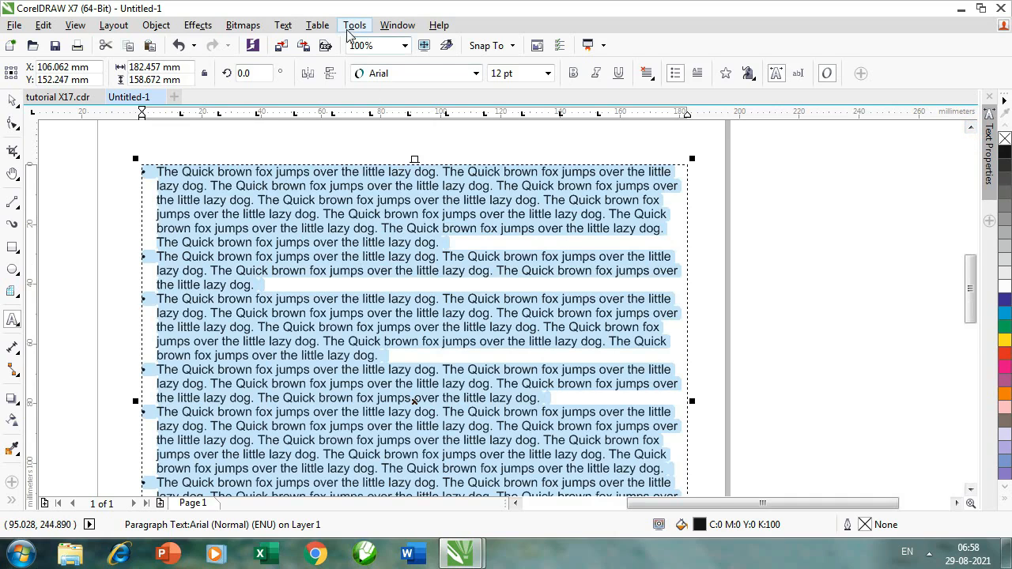
pyautogui.click(283, 25)
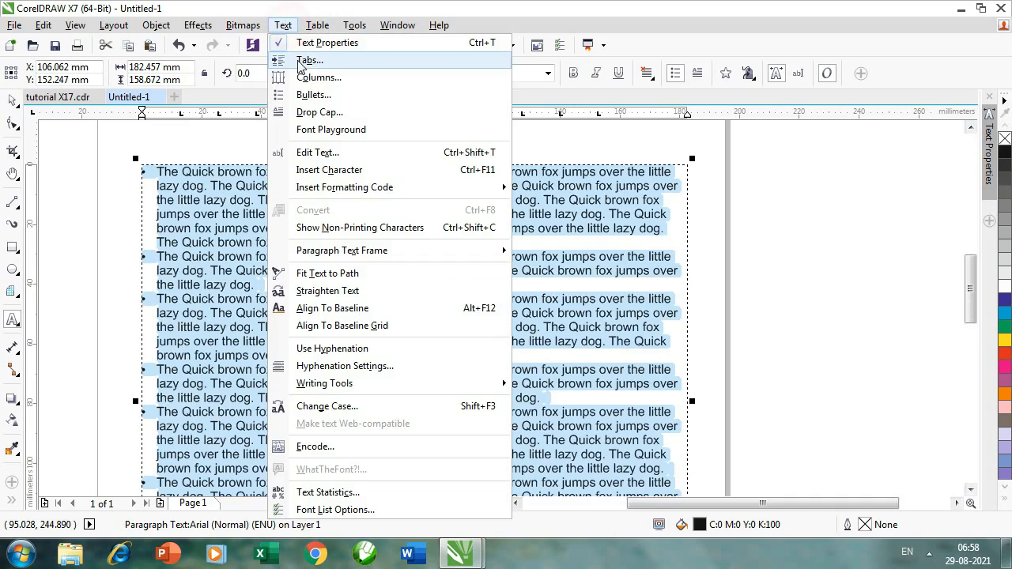
pyautogui.click(296, 90)
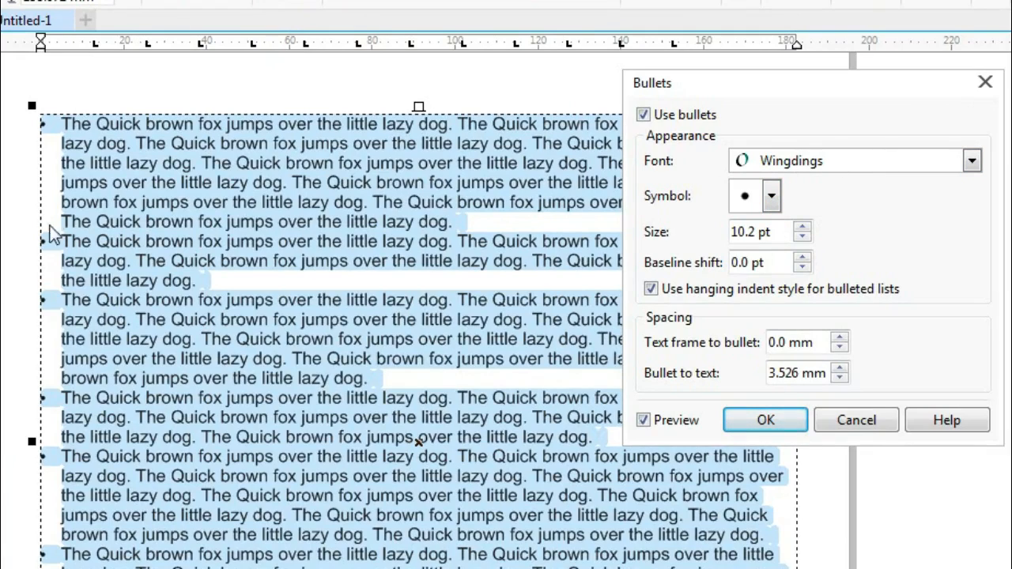
pyautogui.click(883, 163)
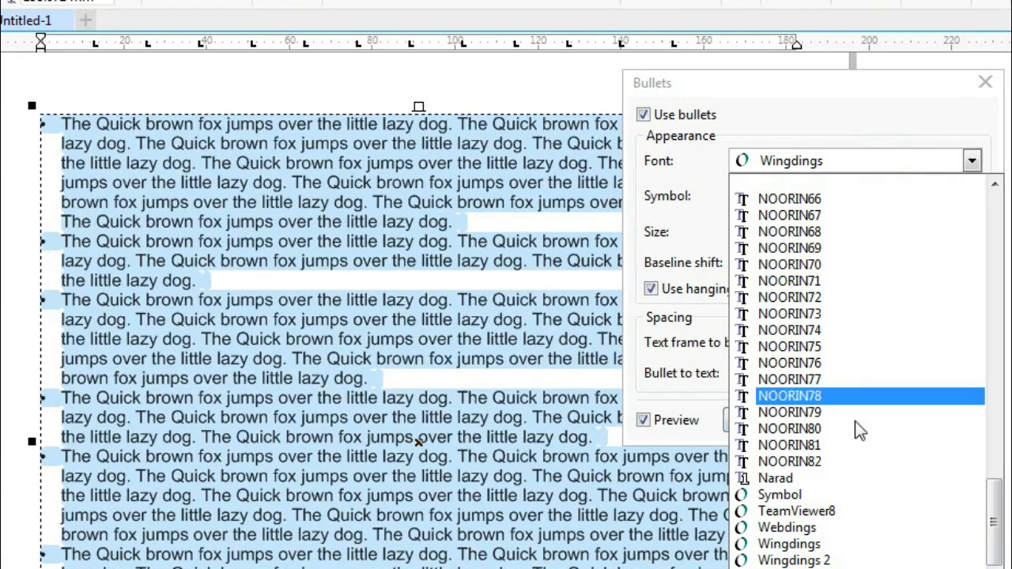
pyautogui.click(820, 546)
pyautogui.click(771, 200)
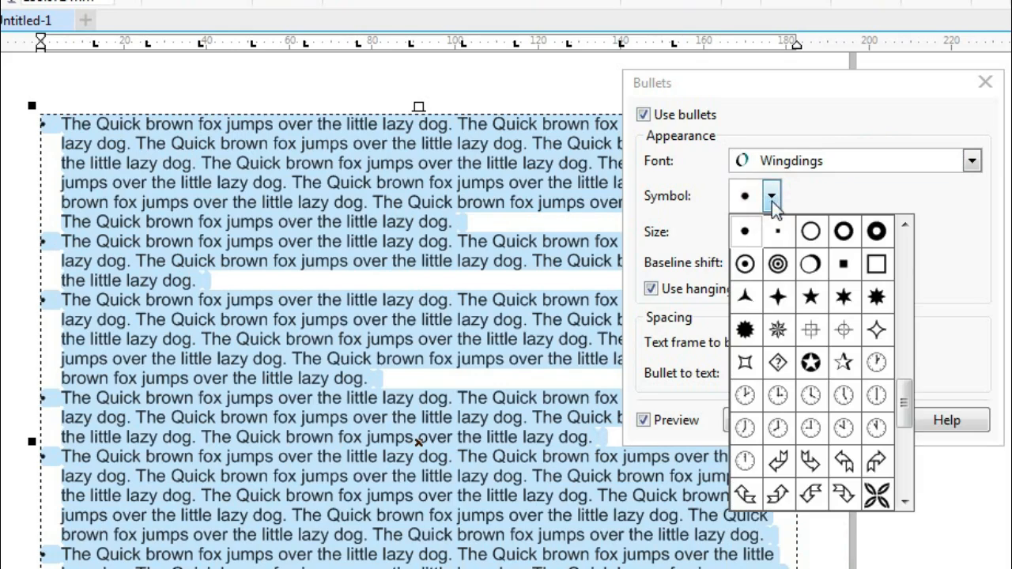
pyautogui.moveTo(900, 399); pyautogui.dragTo(904, 439)
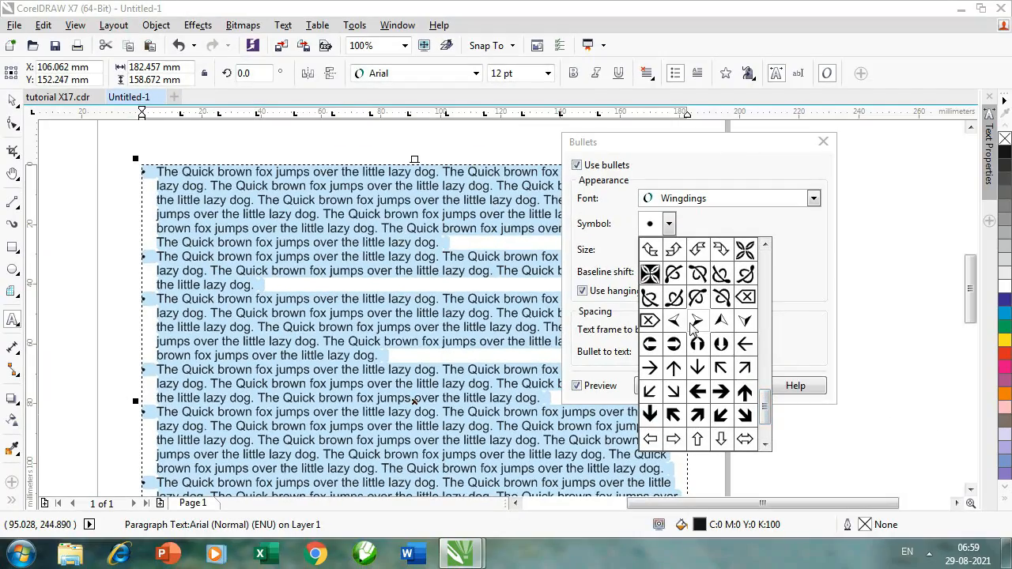
pyautogui.click(697, 323)
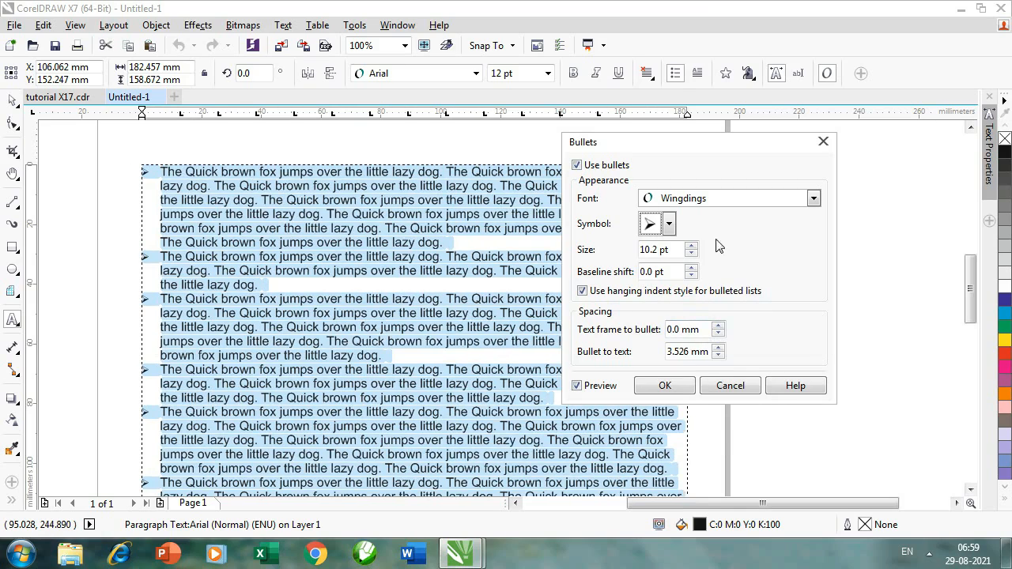
# Step: Change the bullet font to Wingdings 2 and choose its pinwheel-like five-pointed star as the symbol
pyautogui.click(813, 198)
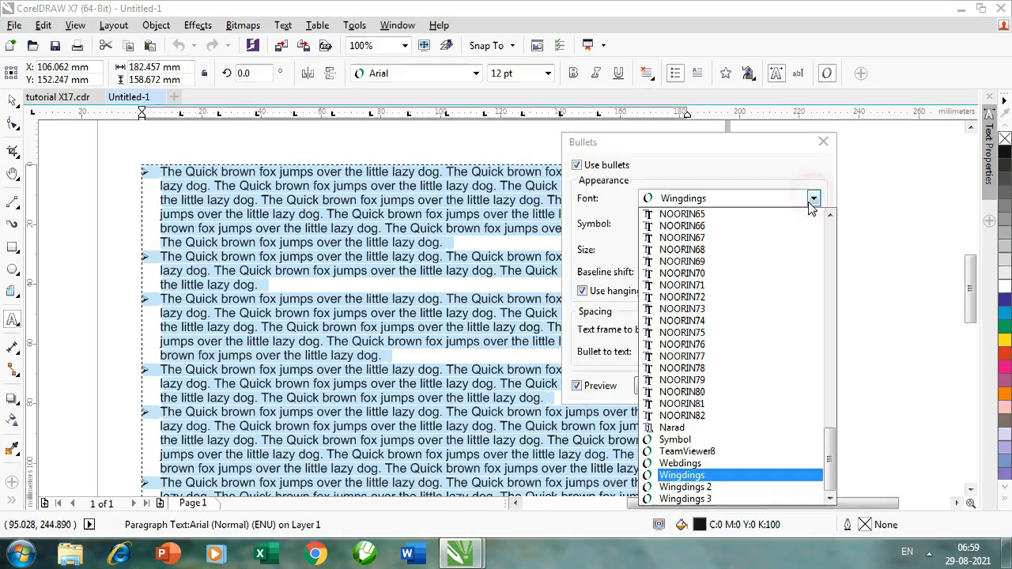
pyautogui.click(700, 487)
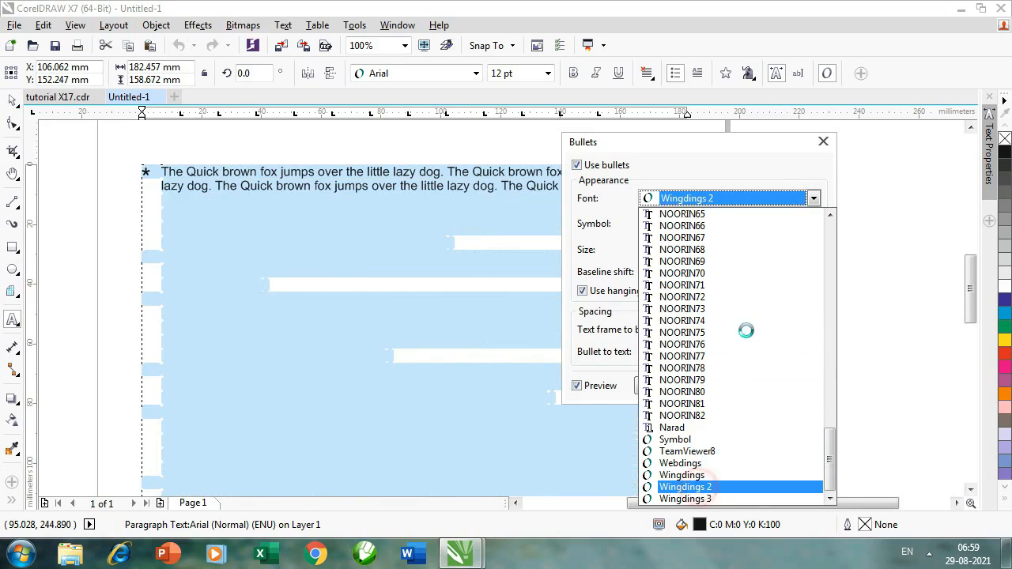
pyautogui.click(669, 224)
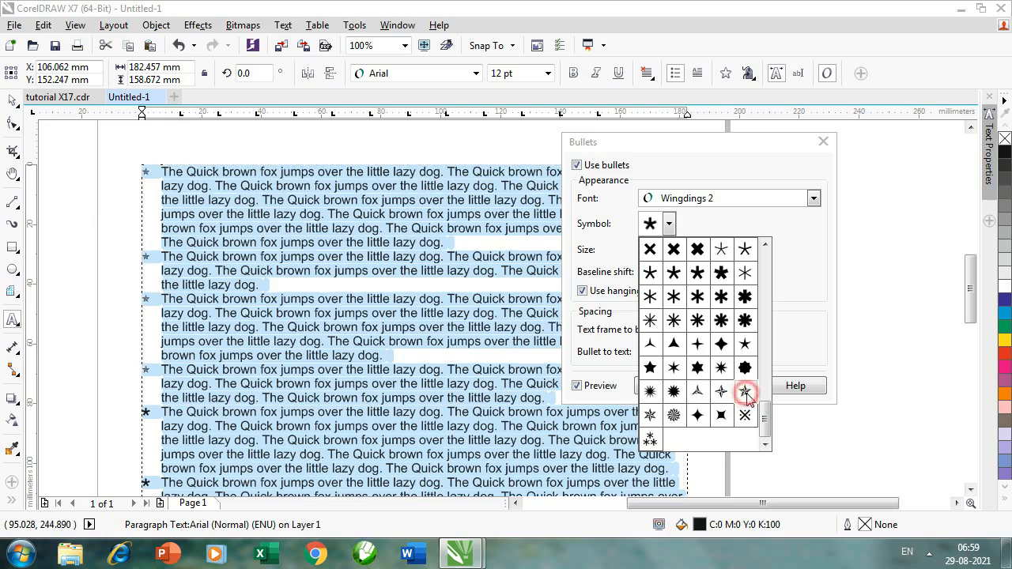
pyautogui.click(746, 393)
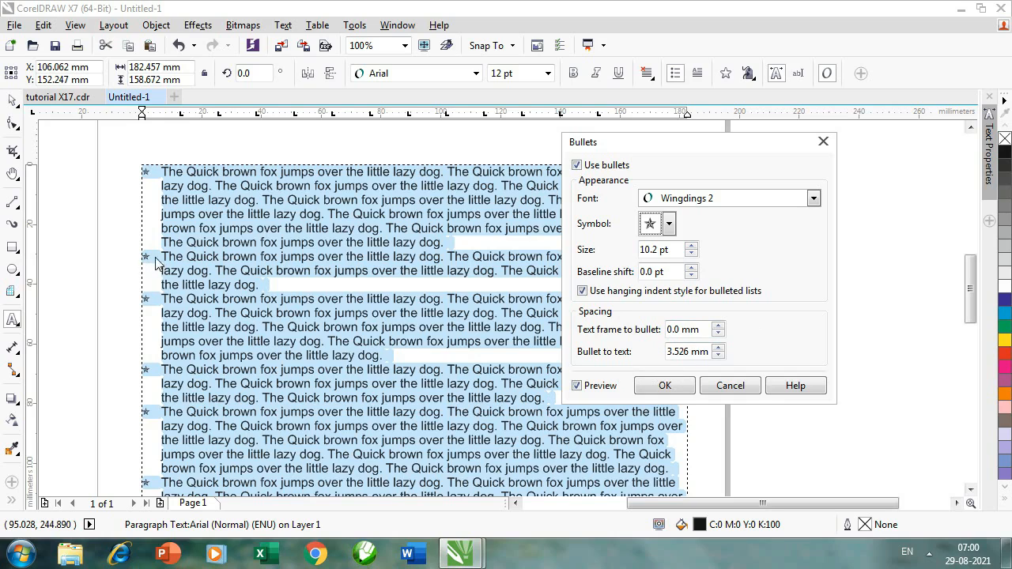
# Step: Slightly increase the bullet-to-text spacing of all paragraphs and turn off their bullets
pyautogui.click(719, 352)
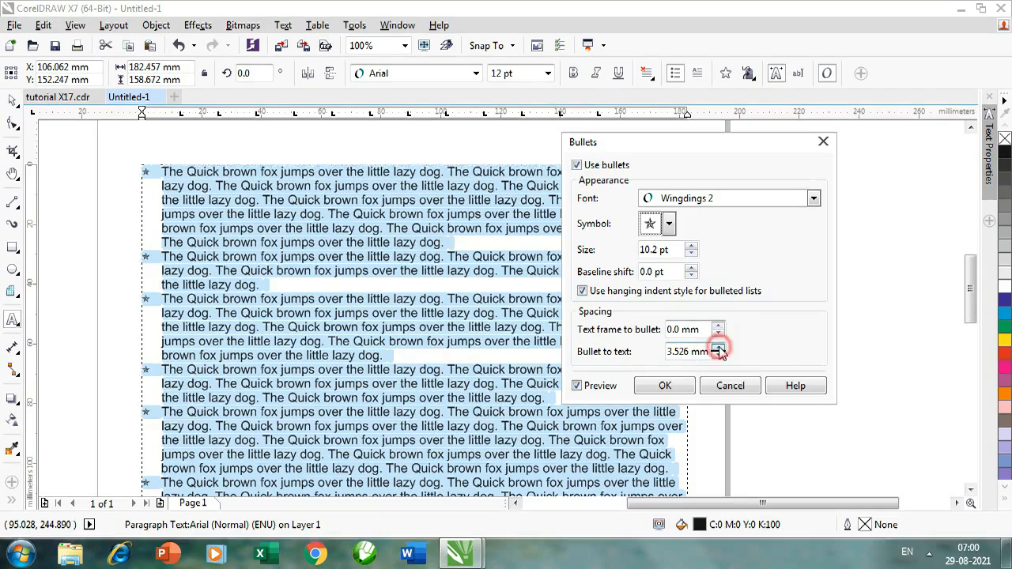
pyautogui.click(665, 385)
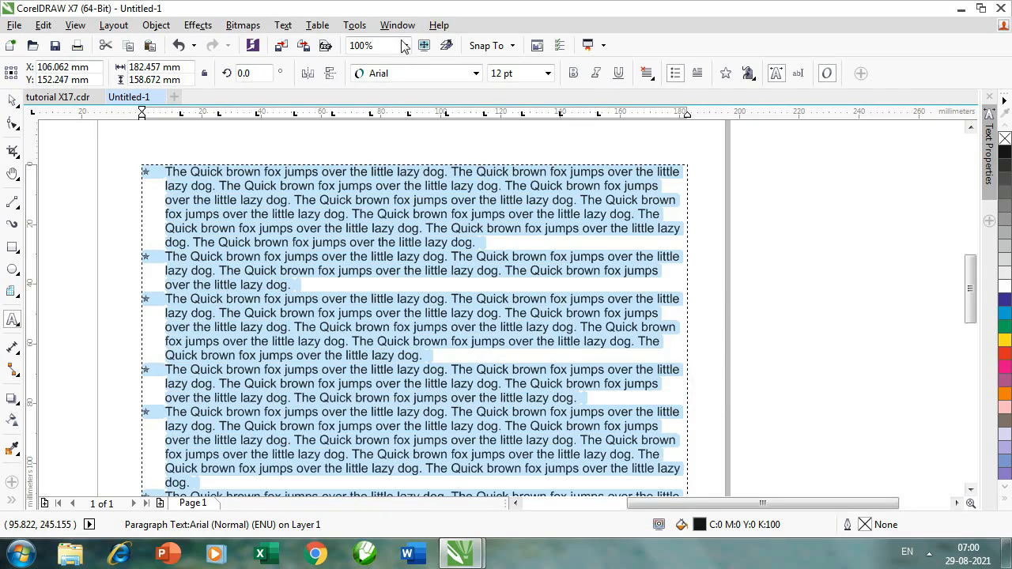
pyautogui.click(675, 73)
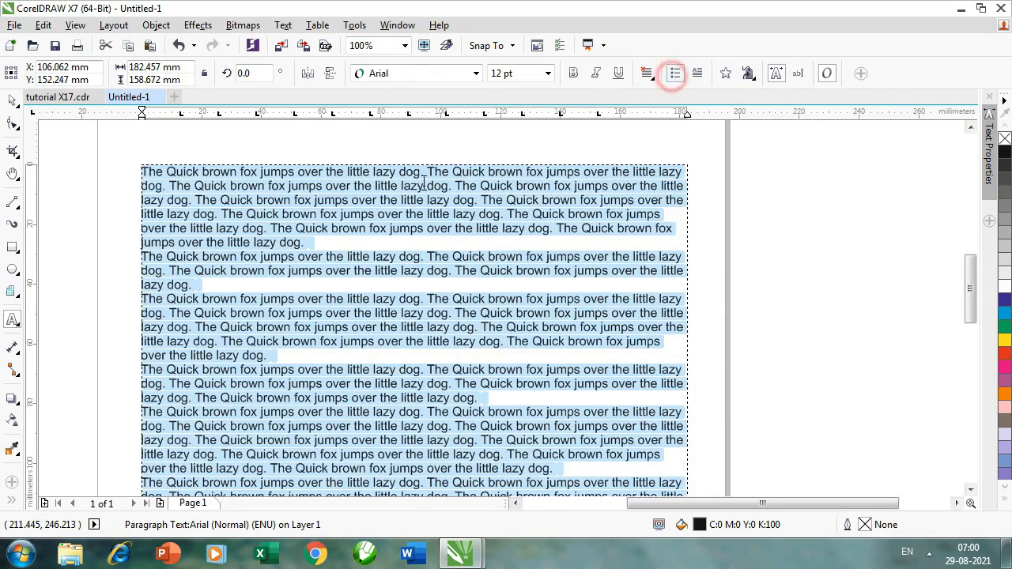
# Step: Show the Text Properties and set the first-line indent of all selected paragraphs to 5 mm
pyautogui.click(284, 25)
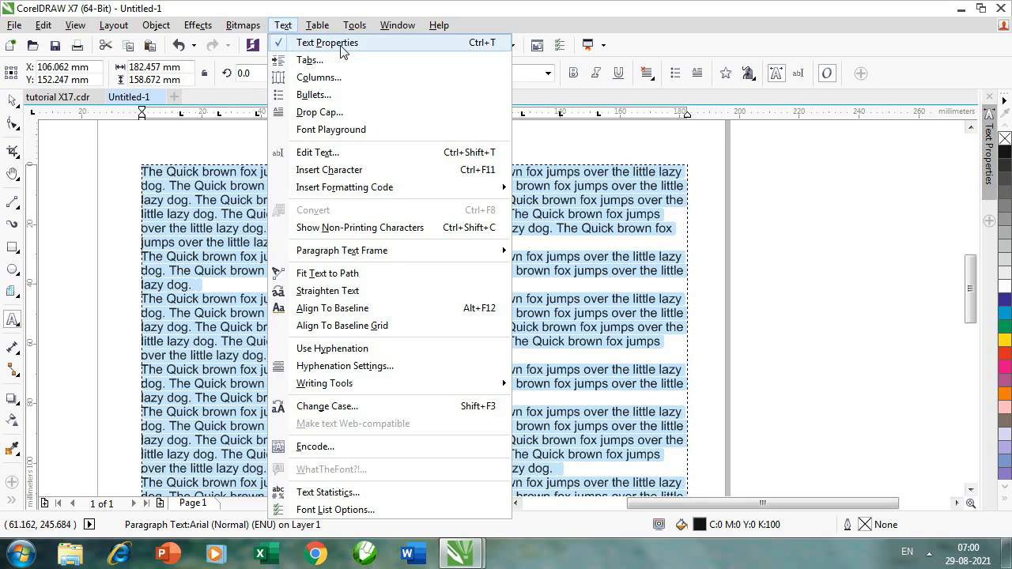
pyautogui.click(645, 132)
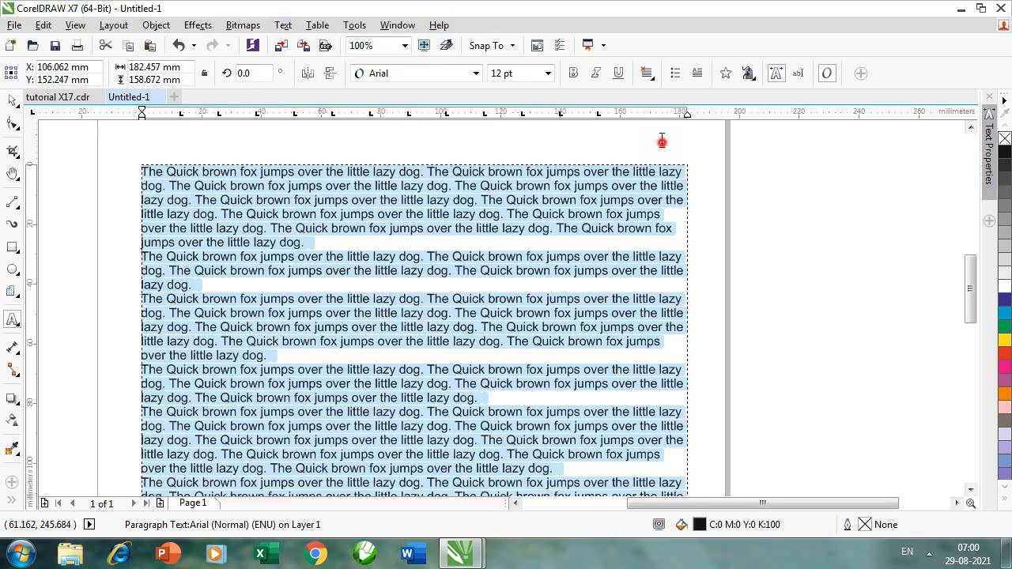
pyautogui.click(988, 154)
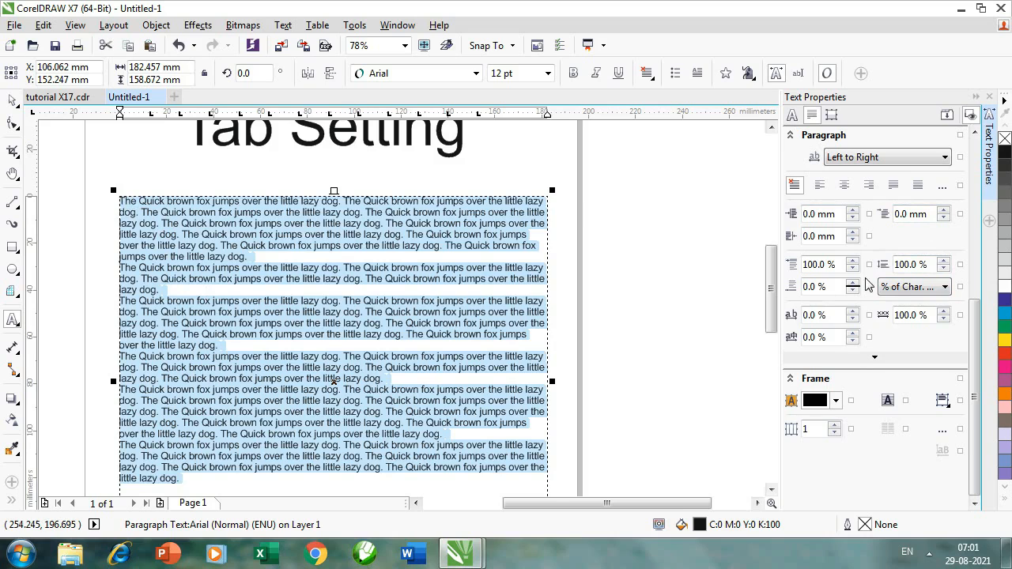
pyautogui.click(933, 213)
pyautogui.write('5')
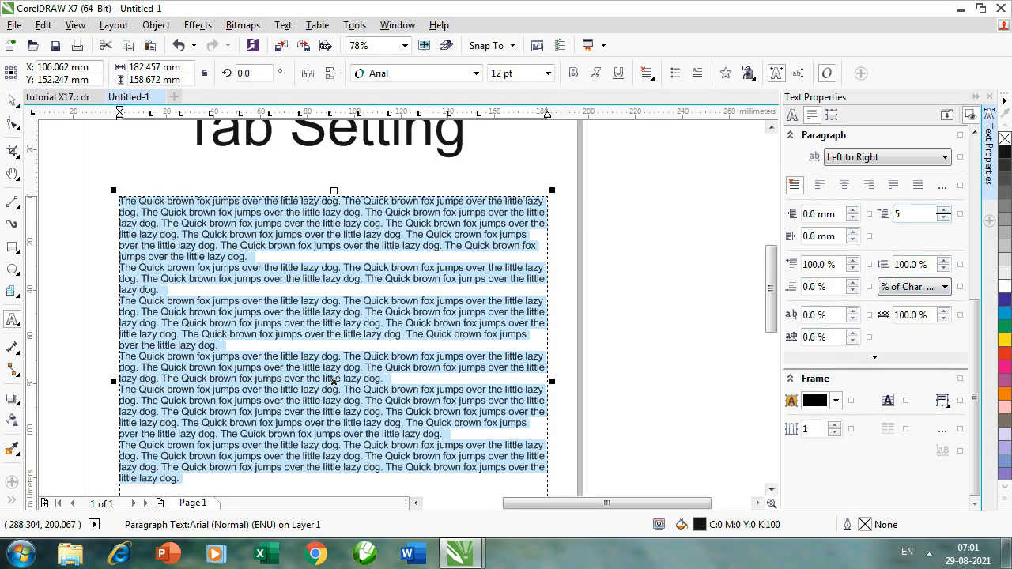
pyautogui.press('Return')
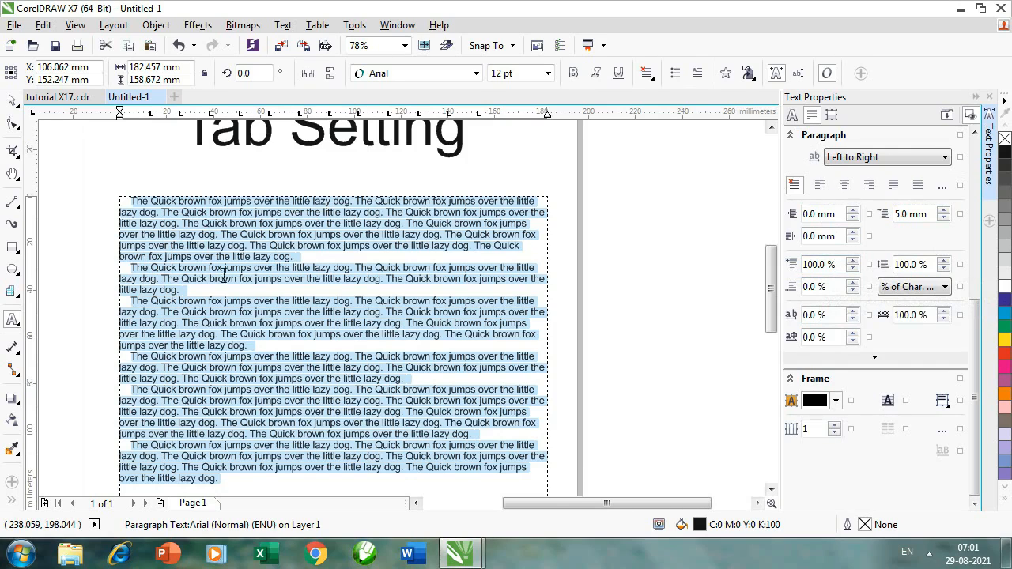
# Step: Set the spacing before the selected paragraphs to 130% and raise it to 150% of character height
pyautogui.moveTo(838, 266); pyautogui.dragTo(742, 294)
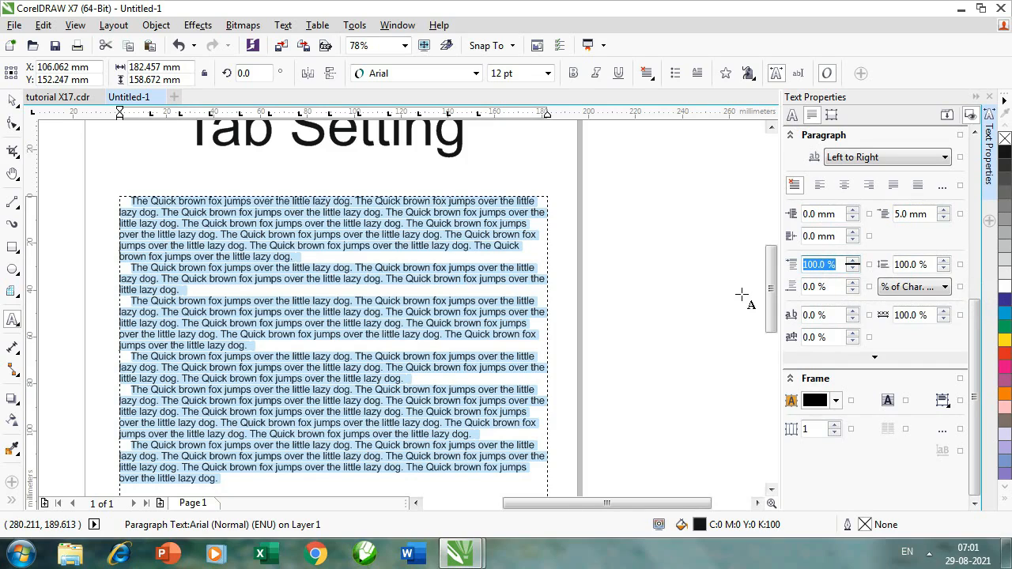
pyautogui.write('130')
pyautogui.press('Return')
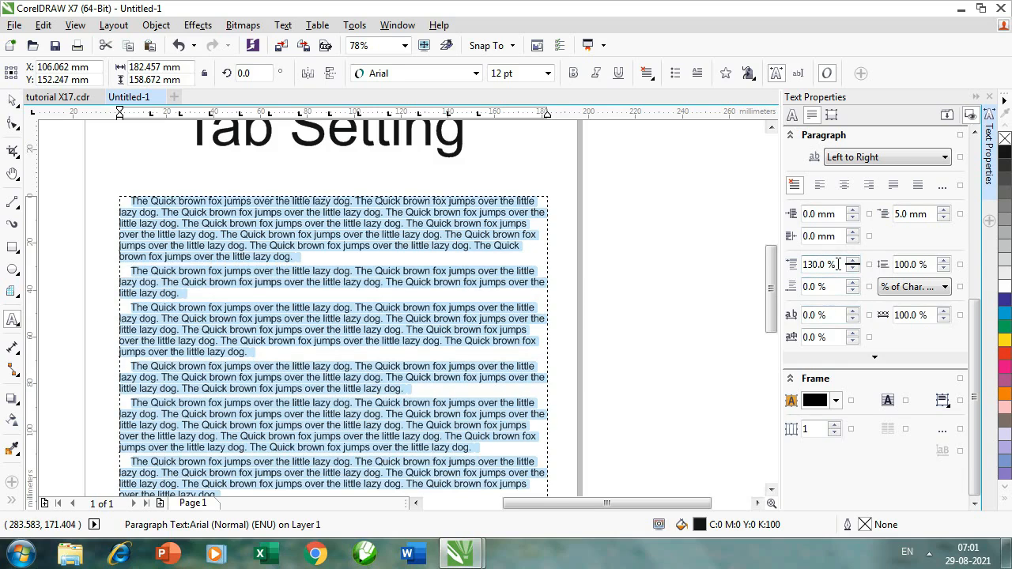
pyautogui.moveTo(838, 265); pyautogui.dragTo(764, 297)
pyautogui.write('150')
pyautogui.press('Return')
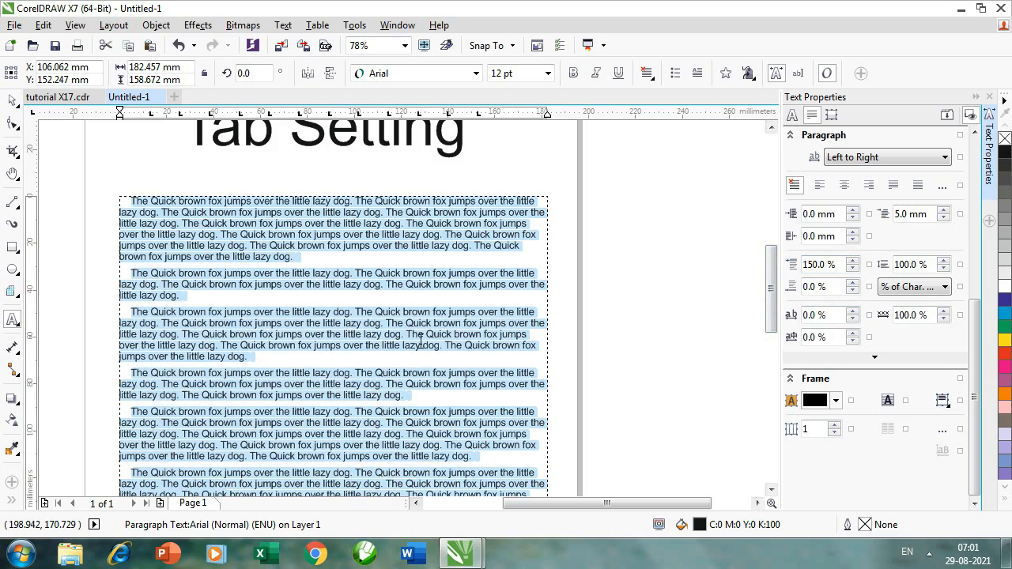
# Step: Try a wider line spacing of 118% on the selected text and set it back to 100%
pyautogui.scroll(-2, 767, 287)
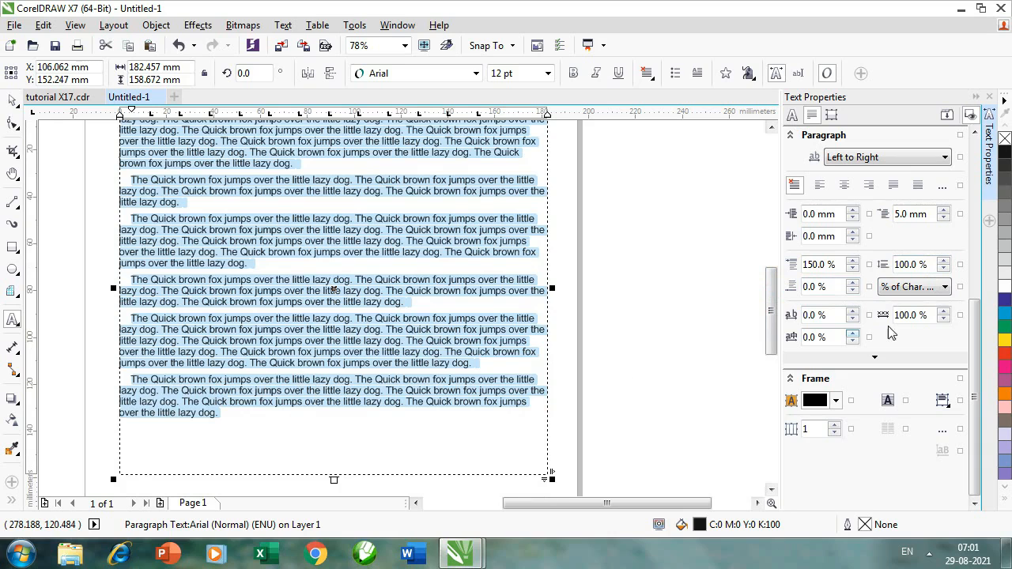
pyautogui.click(943, 260)
pyautogui.press('Up')
pyautogui.press('Up')
pyautogui.press('Up')
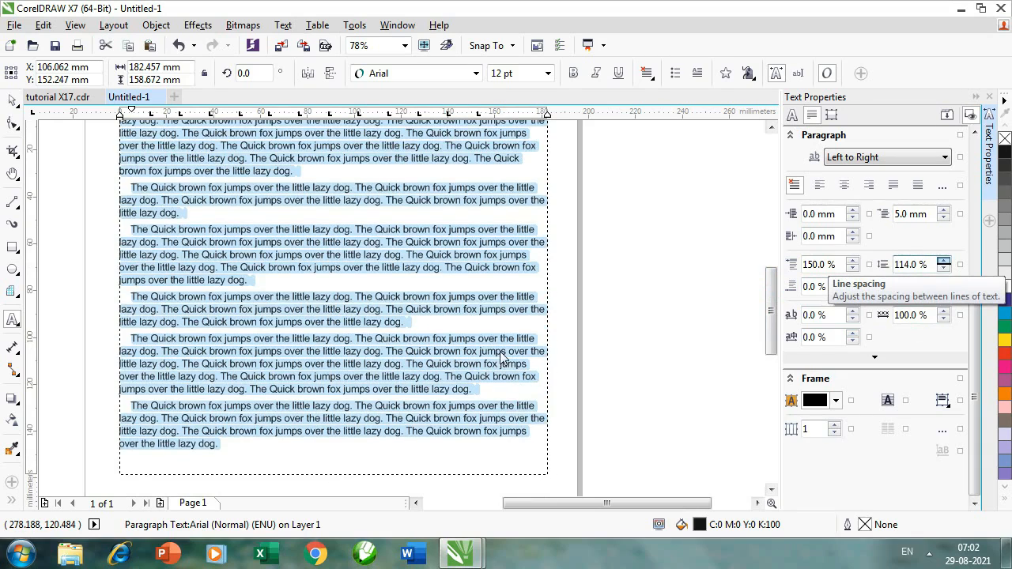
pyautogui.press('Up')
pyautogui.press('Up')
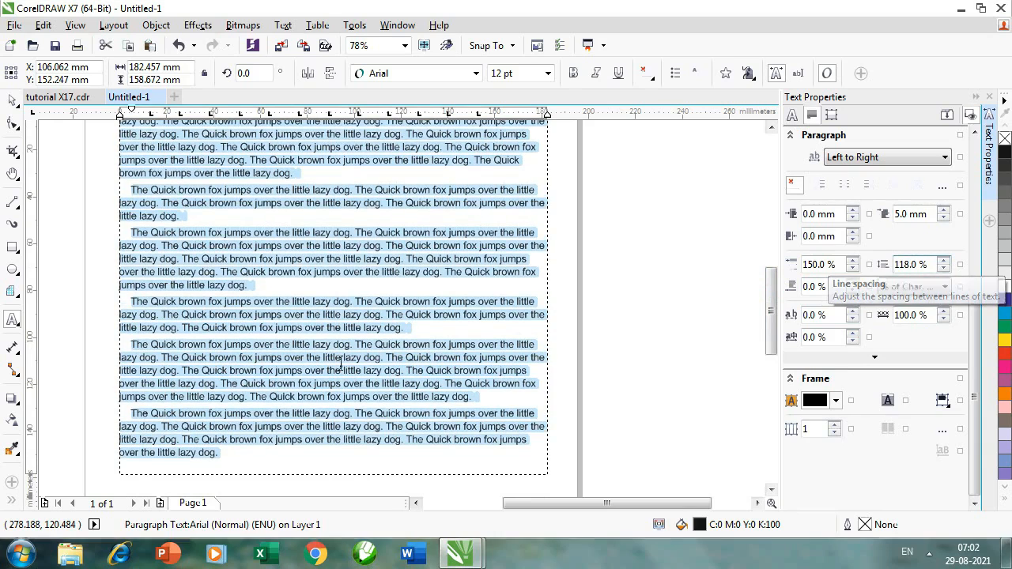
pyautogui.doubleClick(926, 265)
pyautogui.write('100')
pyautogui.press('Return')
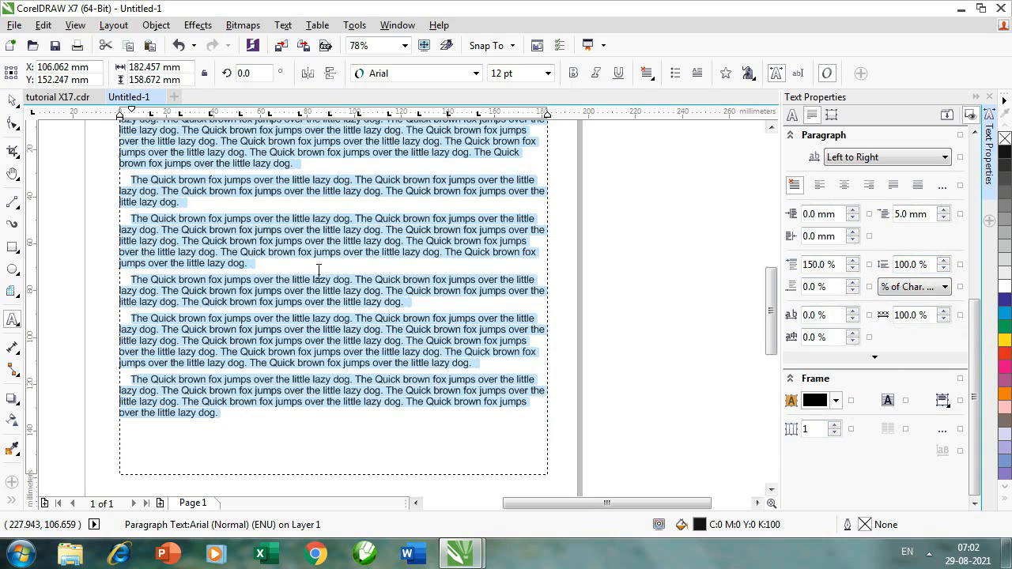
# Step: Divide the sample text frame into two columns and increase the number of columns to 3
pyautogui.click(12, 100)
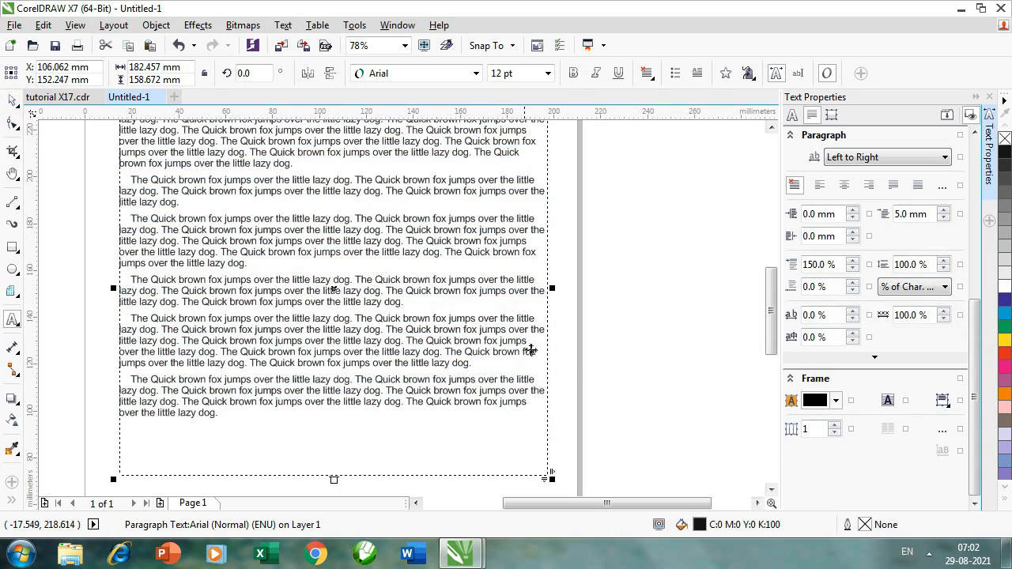
pyautogui.doubleClick(817, 429)
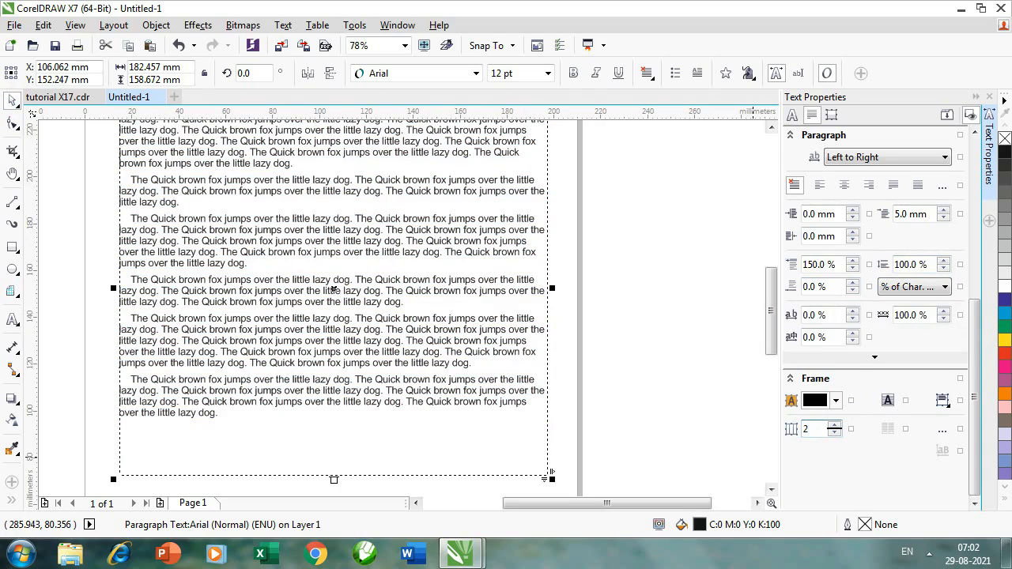
pyautogui.press('Return')
pyautogui.doubleClick(813, 429)
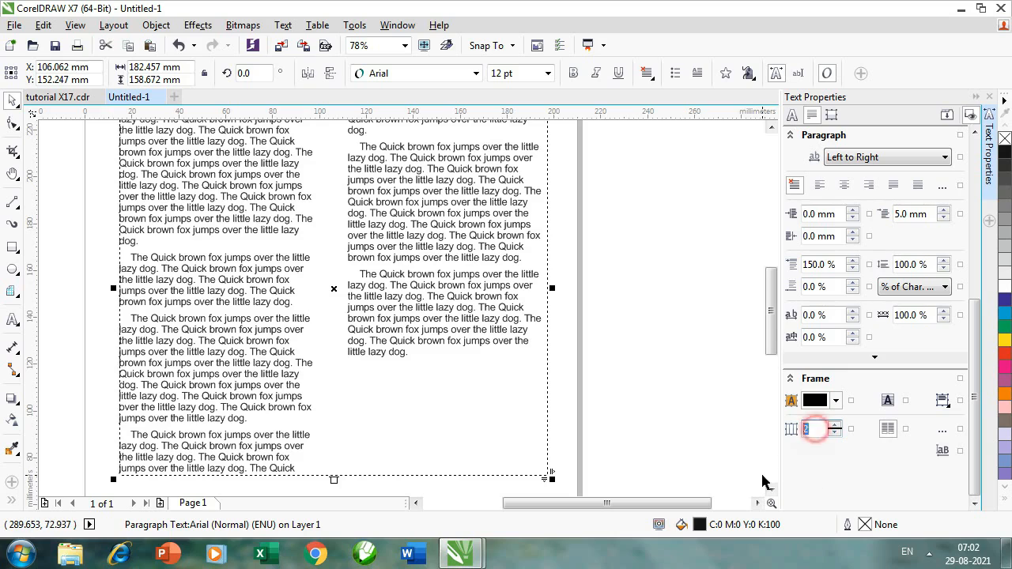
pyautogui.write('3')
pyautogui.press('Return')
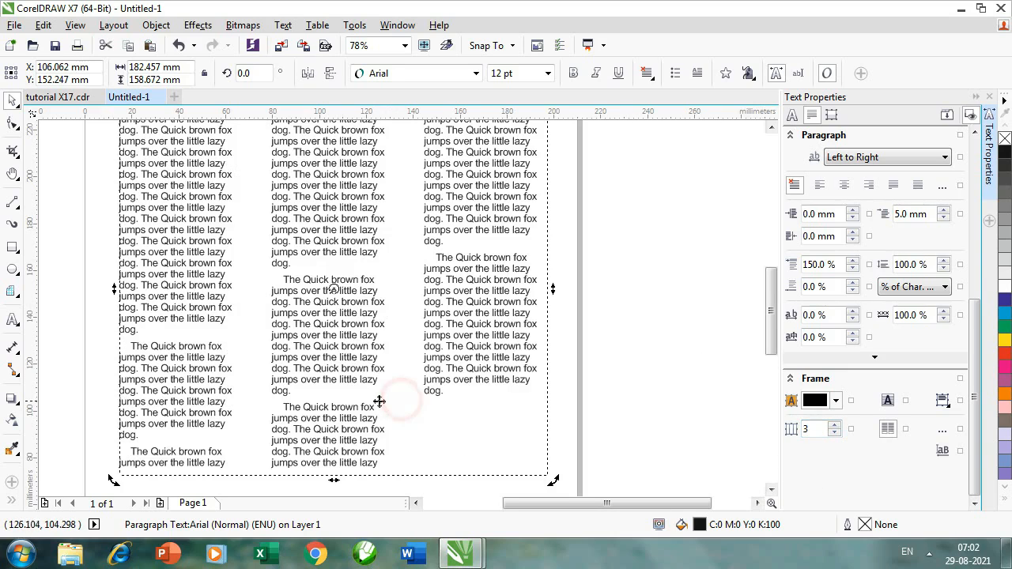
# Step: Draw an empty paragraph text frame about 137 by 57 mm beside the three-column text and divide it into 3 columns
pyautogui.scroll(-2, 408, 397)
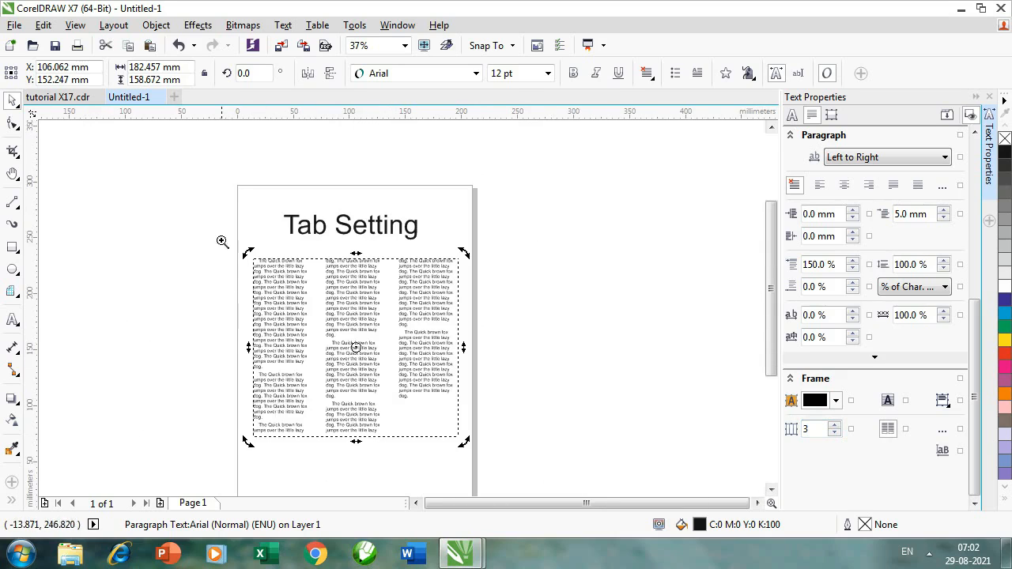
pyautogui.moveTo(221, 237); pyautogui.dragTo(479, 447)
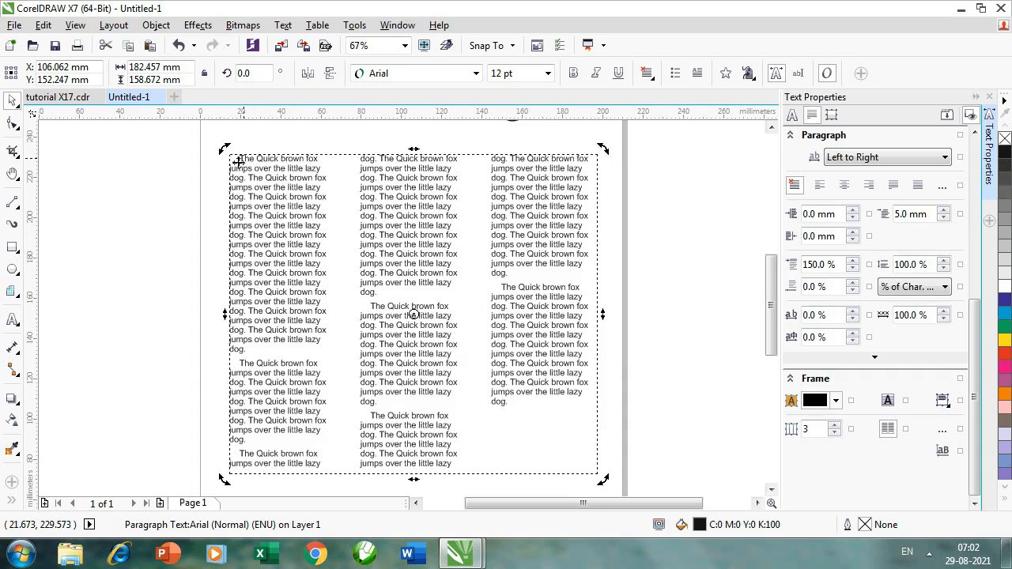
pyautogui.moveTo(332, 293); pyautogui.dragTo(459, 295)
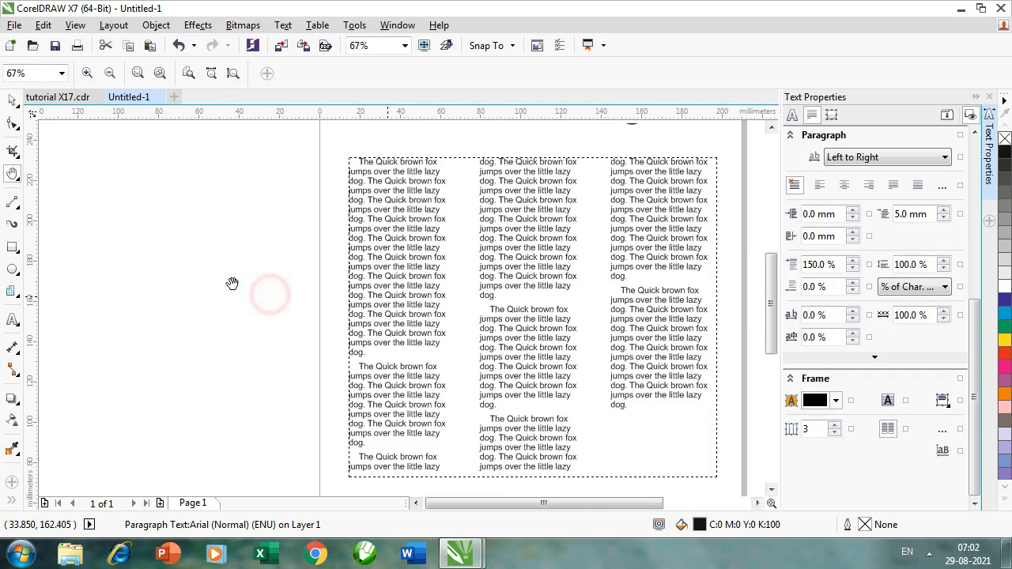
pyautogui.click(12, 314)
pyautogui.moveTo(84, 167); pyautogui.dragTo(335, 282)
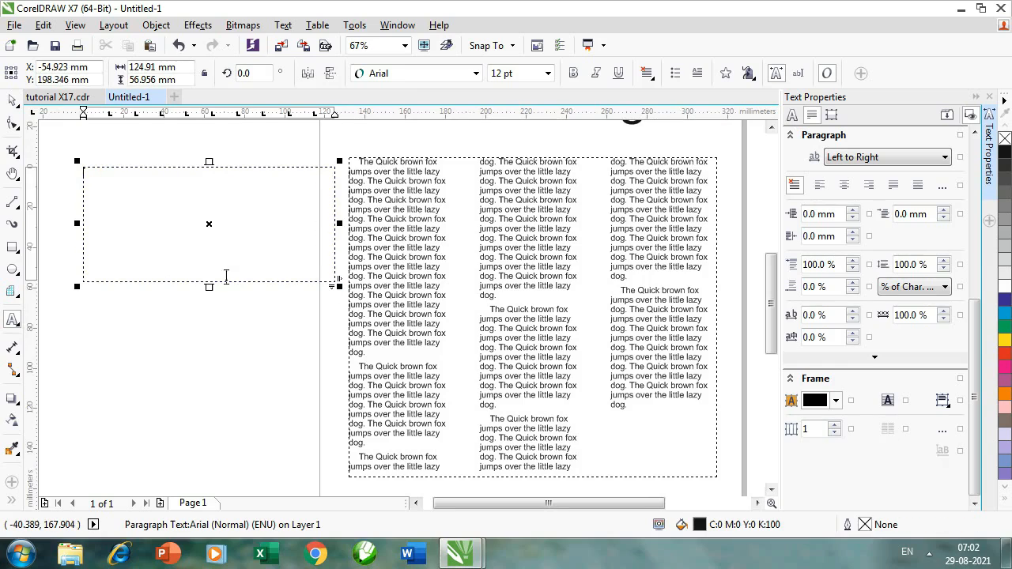
pyautogui.moveTo(75, 225); pyautogui.dragTo(52, 225)
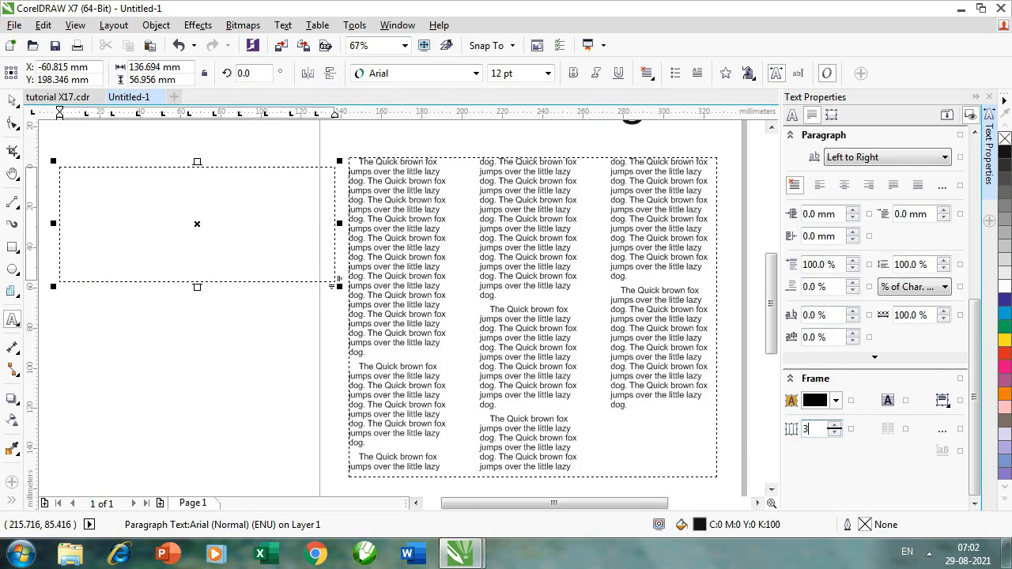
pyautogui.write('3')
pyautogui.press('Return')
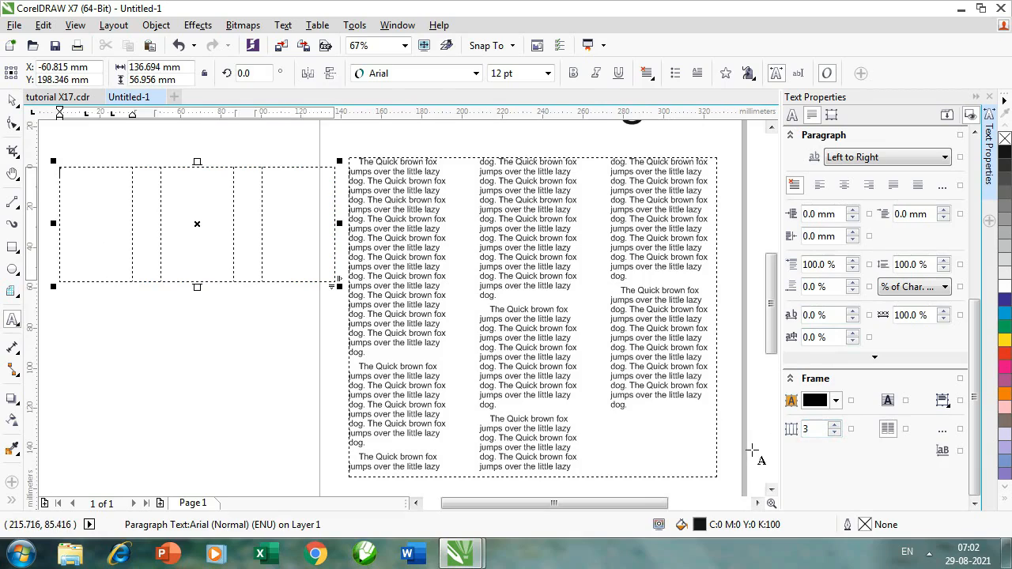
# Step: Fill the new frame's first column with "k dk dk dk hkj dk kjd k" and copies of "The Quick brown fox jumps over the little lazy dog."
pyautogui.click(152, 210)
pyautogui.click(101, 210)
pyautogui.write('k d')
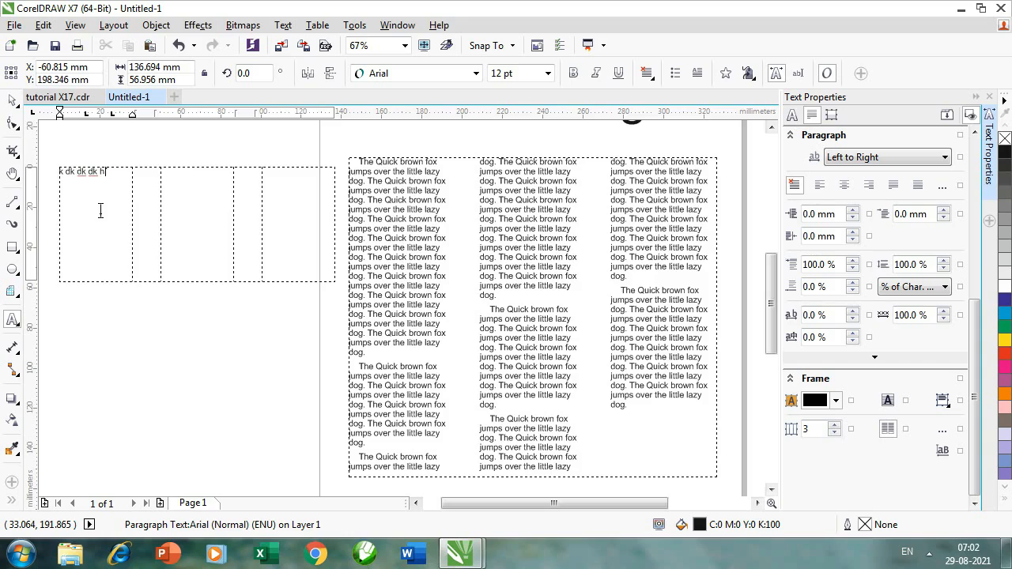
pyautogui.write('k dk dk hkj dk kjd k')
pyautogui.write('The Quick brown fox jumps over the little lazy dog.')
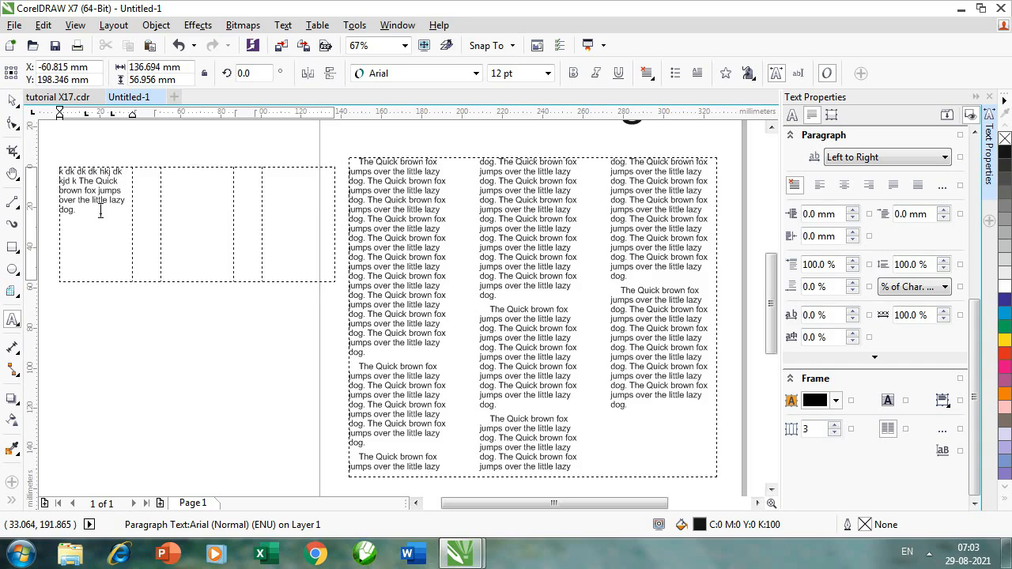
pyautogui.hotkey('ctrl', 'v')
pyautogui.hotkey('ctrl', 'v')
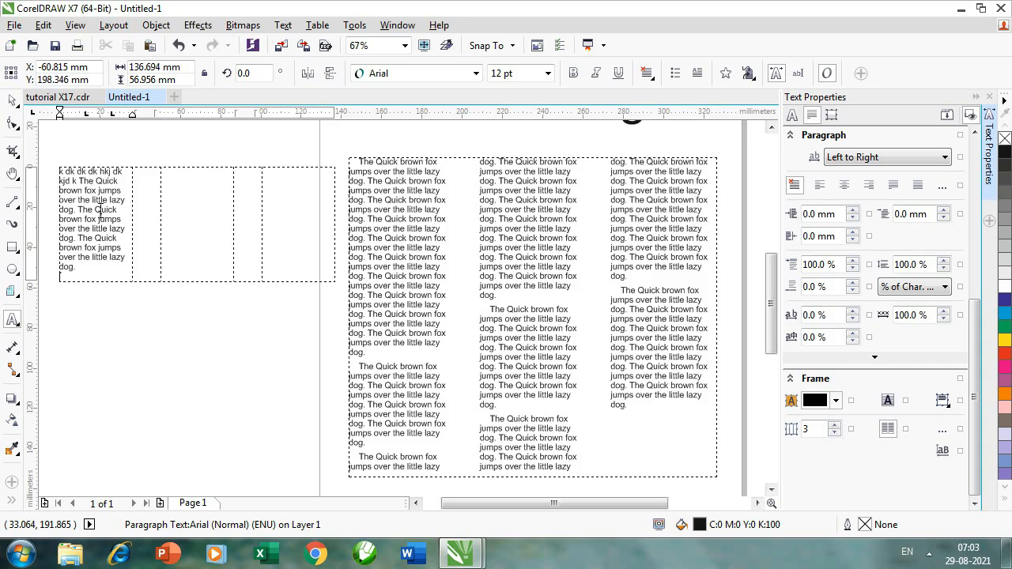
pyautogui.write('The Quick brown fox jumps over the little lazy dog.')
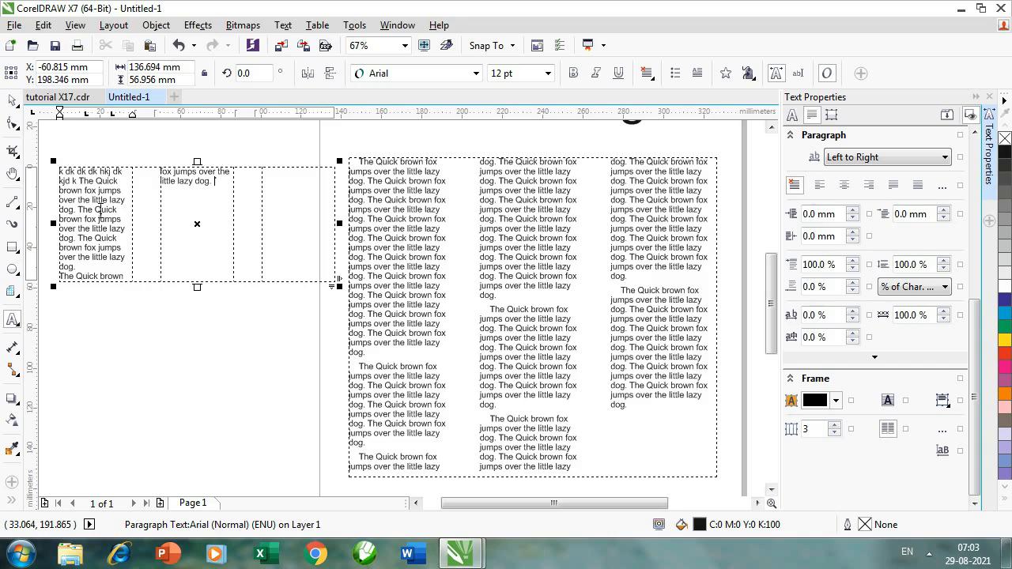
# Step: Fill the remaining columns with "js js j", "sdfSAD KSD K KDF K SDF" and repeated pasted copies of the quick brown fox sentence
pyautogui.write('js js j')
pyautogui.hotkey('ctrl', 'v')
pyautogui.hotkey('ctrl', 'v')
pyautogui.hotkey('ctrl', 'v')
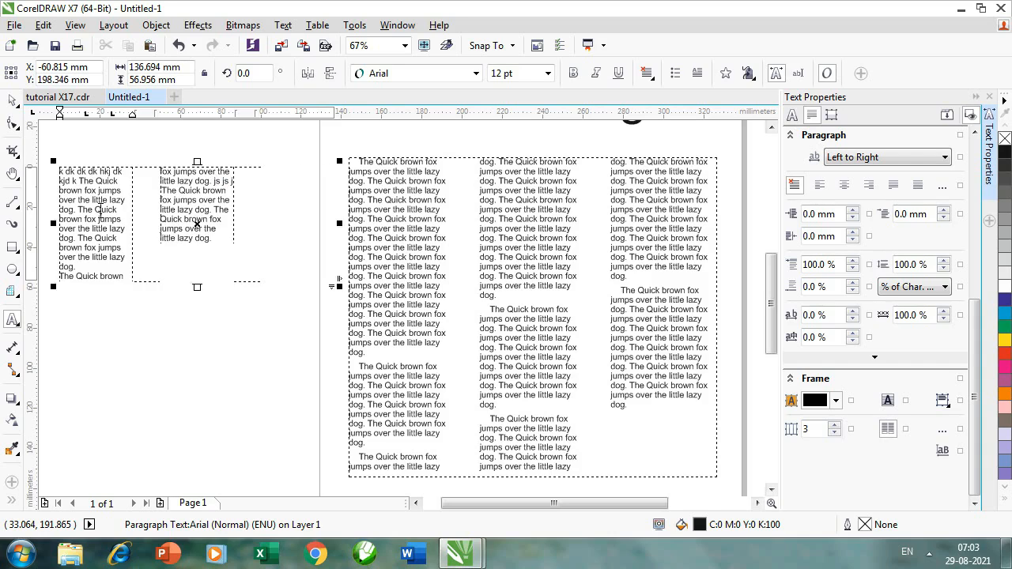
pyautogui.write('sdfSAD')
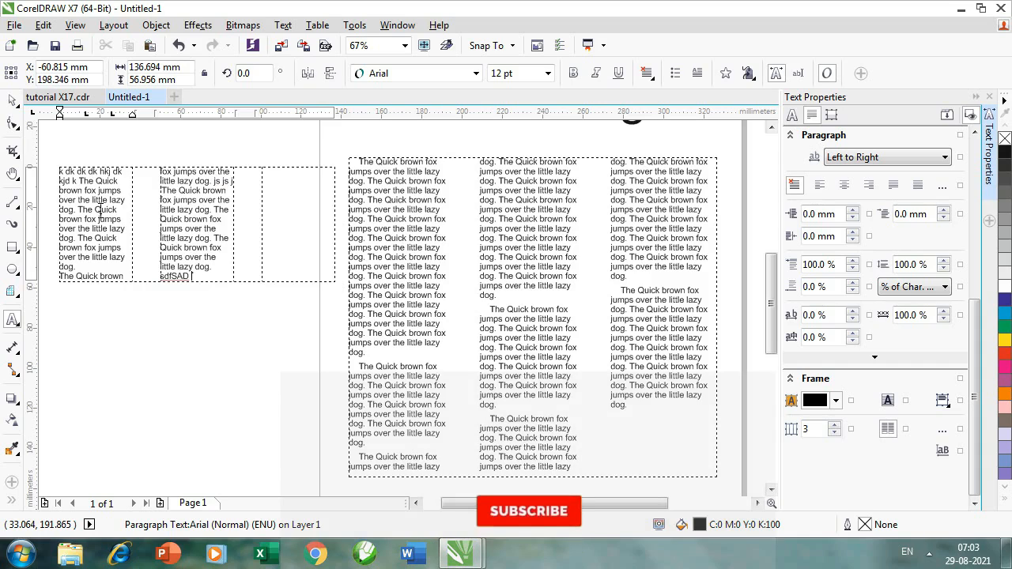
pyautogui.write(' KSD K KDF K SDF')
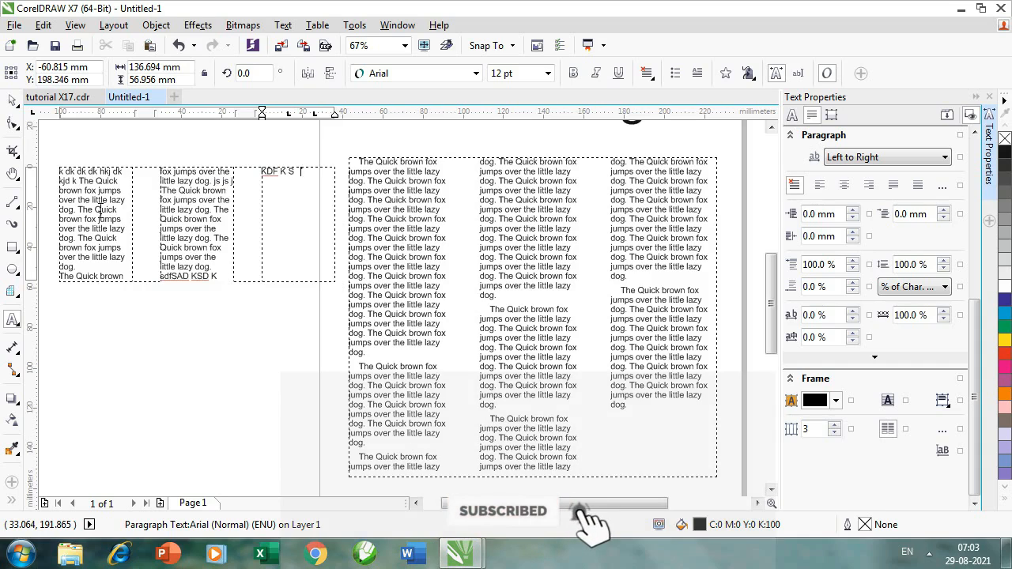
pyautogui.hotkey('ctrl', 'v')
pyautogui.hotkey('ctrl', 'v')
pyautogui.hotkey('ctrl', 'v')
pyautogui.hotkey('ctrl', 'v')
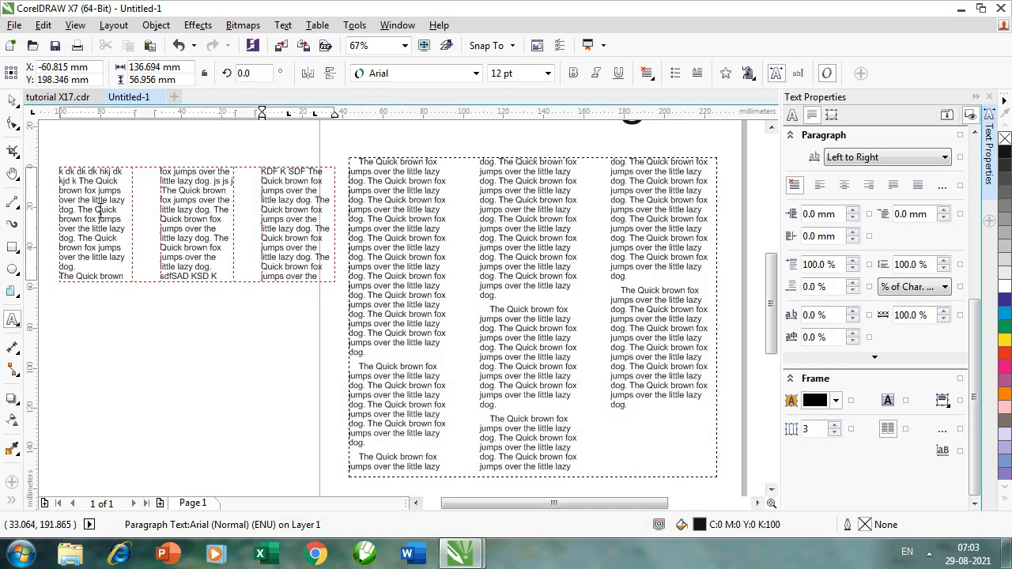
# Step: Move the new three-column text frame further away from the page text, to about X -87.5 mm, Y 206.2 mm
pyautogui.hotkey('ctrl', 'space')
pyautogui.click(229, 355)
pyautogui.click(196, 219)
pyautogui.moveTo(196, 219); pyautogui.dragTo(142, 203)
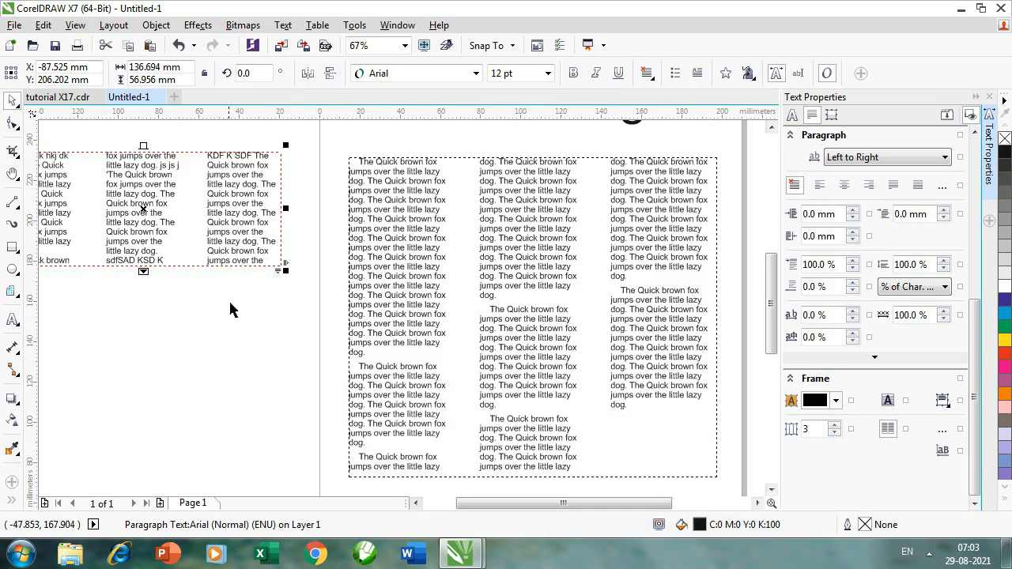
pyautogui.click(228, 198)
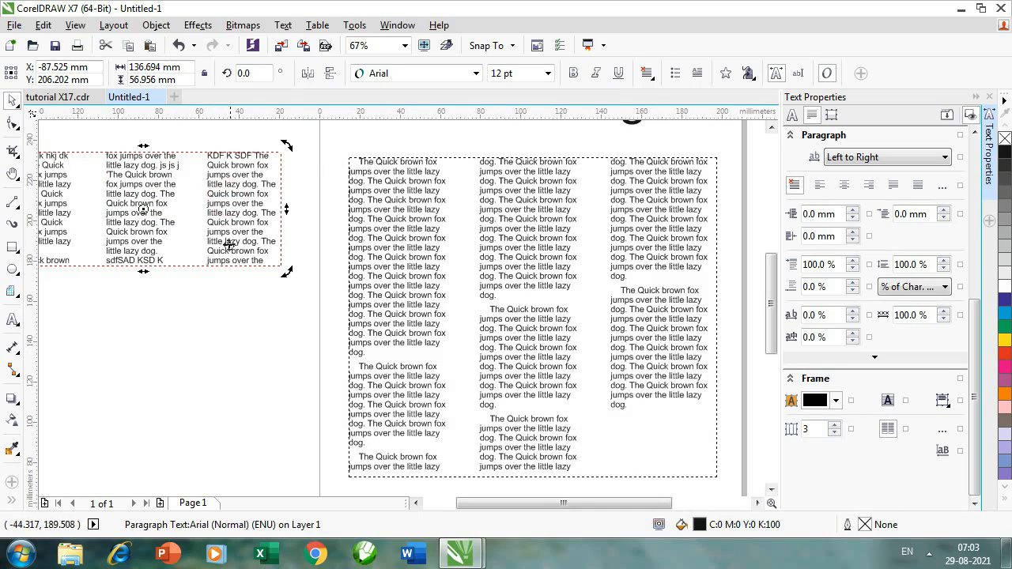
# Step: Apply drop caps to all the paragraphs in the three-column text frame on the page
pyautogui.click(225, 370)
pyautogui.click(284, 25)
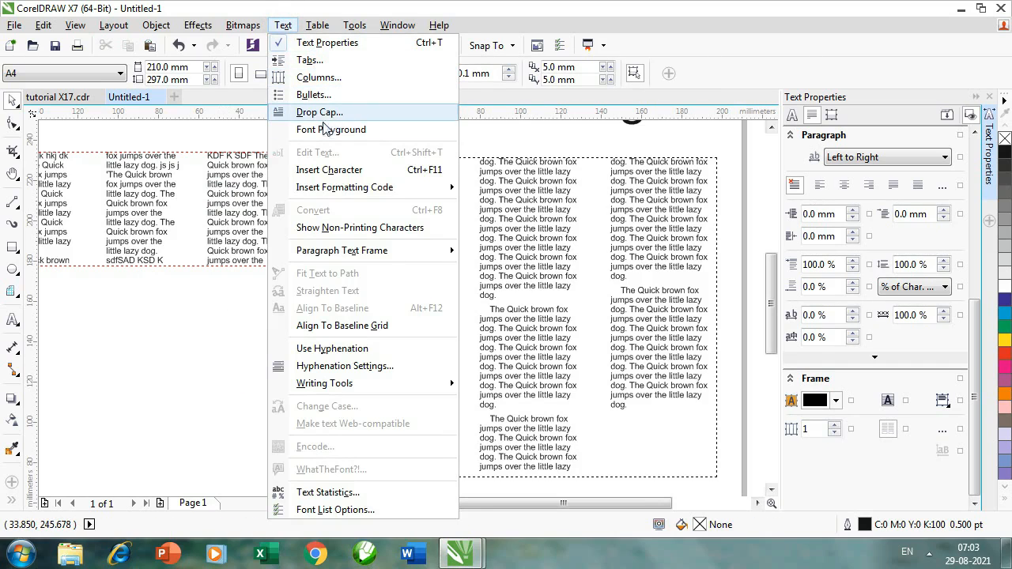
pyautogui.click(174, 366)
pyautogui.click(403, 231)
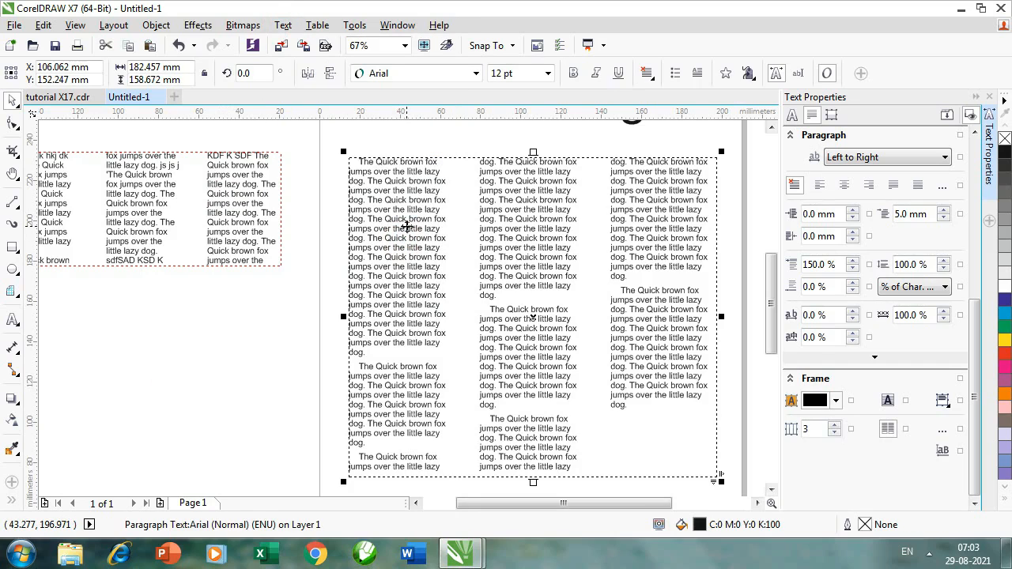
pyautogui.doubleClick(405, 227)
pyautogui.hotkey('ctrl', 'a')
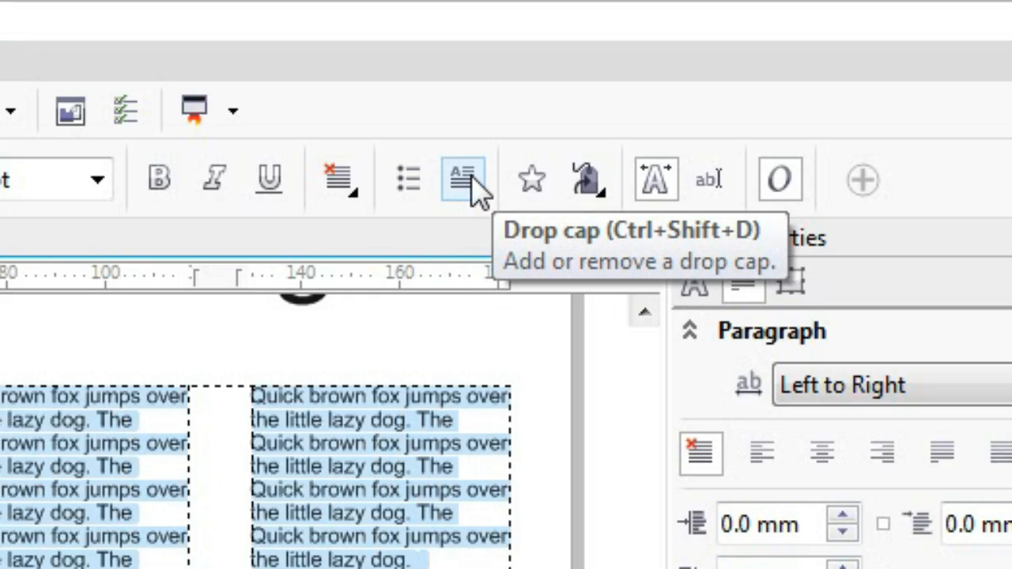
pyautogui.click(472, 177)
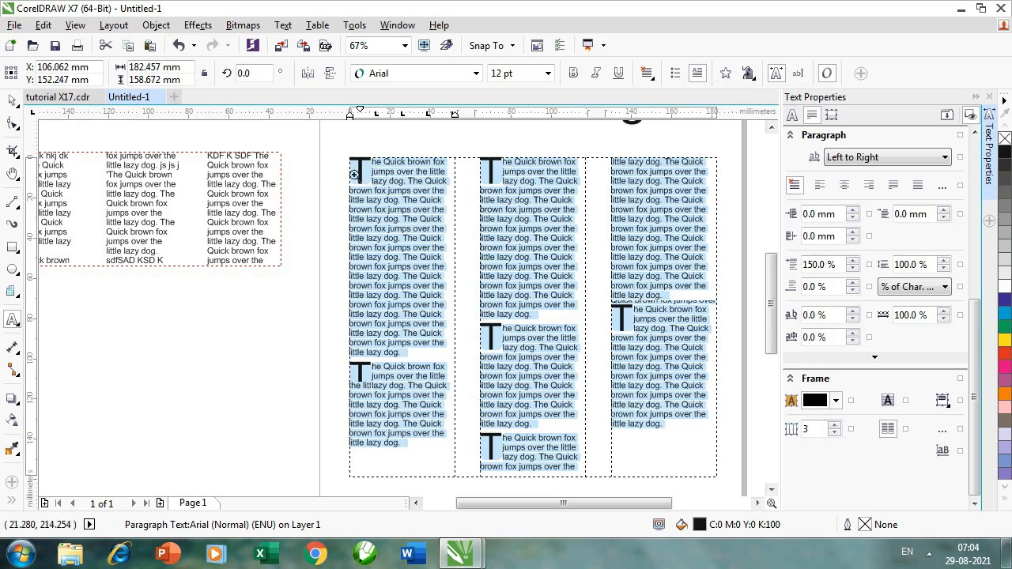
# Step: Set the number of lines dropped to 4 in the drop cap settings for the selected three-column text
pyautogui.press('F2')
pyautogui.moveTo(319, 145); pyautogui.dragTo(536, 253)
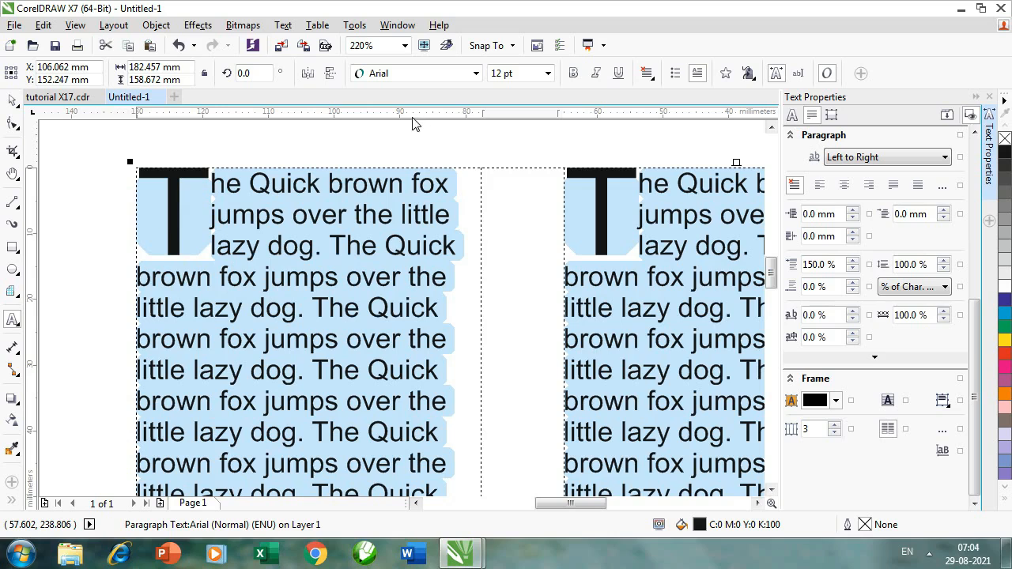
pyautogui.click(283, 25)
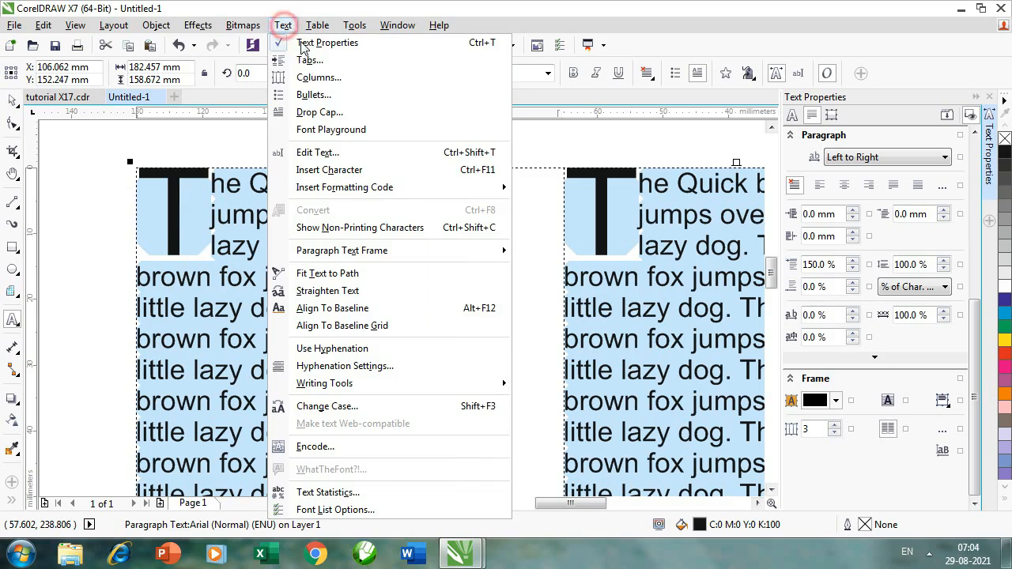
pyautogui.click(320, 113)
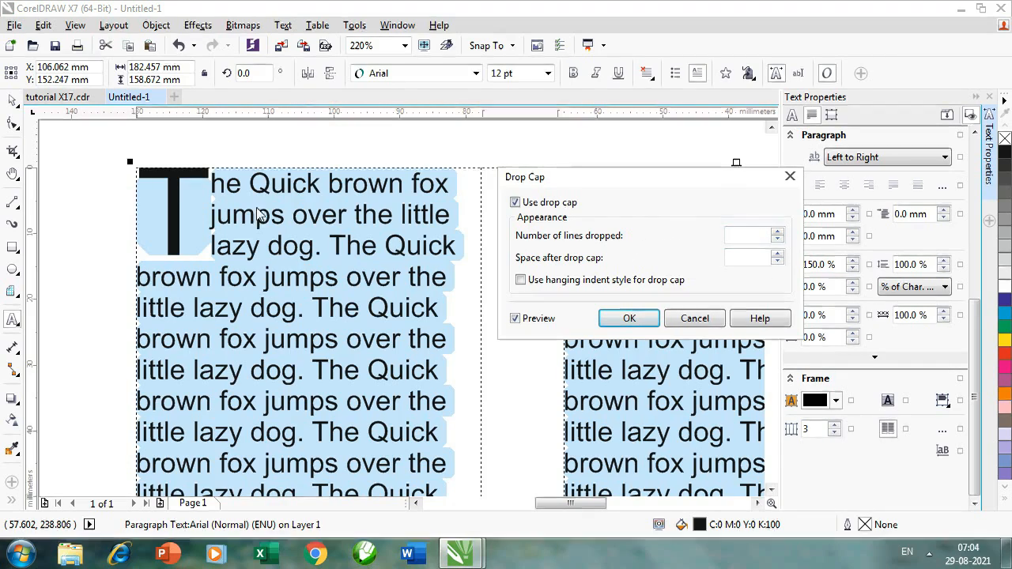
pyautogui.click(777, 242)
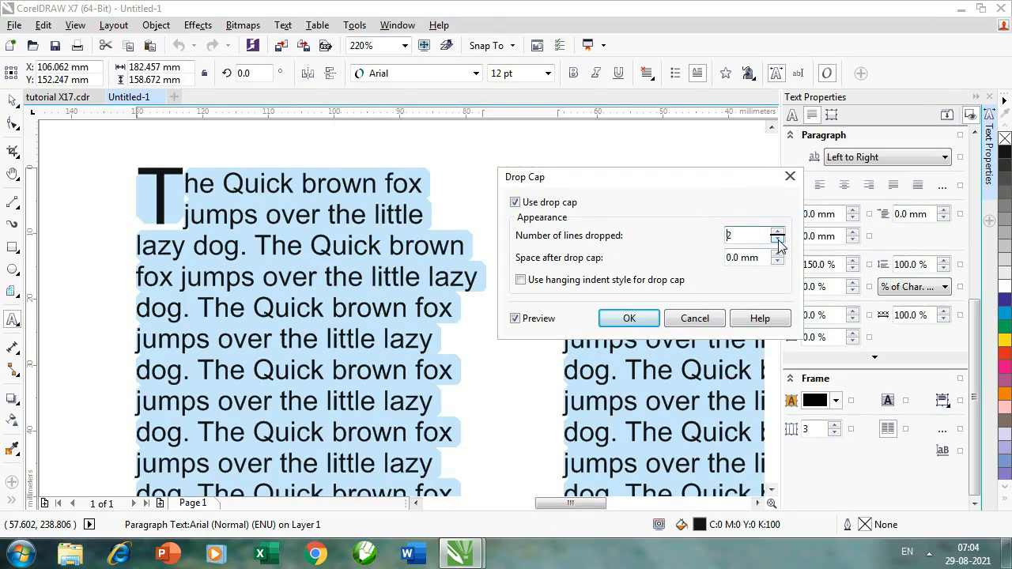
pyautogui.click(778, 241)
pyautogui.click(778, 241)
pyautogui.click(778, 235)
pyautogui.click(778, 235)
pyautogui.click(629, 318)
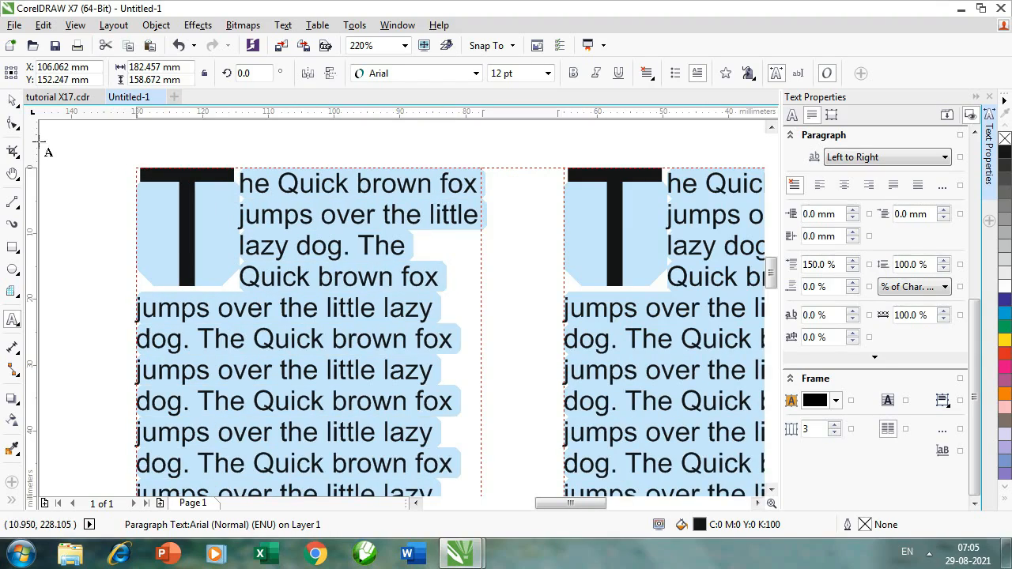
# Step: Finish editing the text and examine the drop caps across the whole three-column frame
pyautogui.click(12, 101)
pyautogui.scroll(-2, 417, 316)
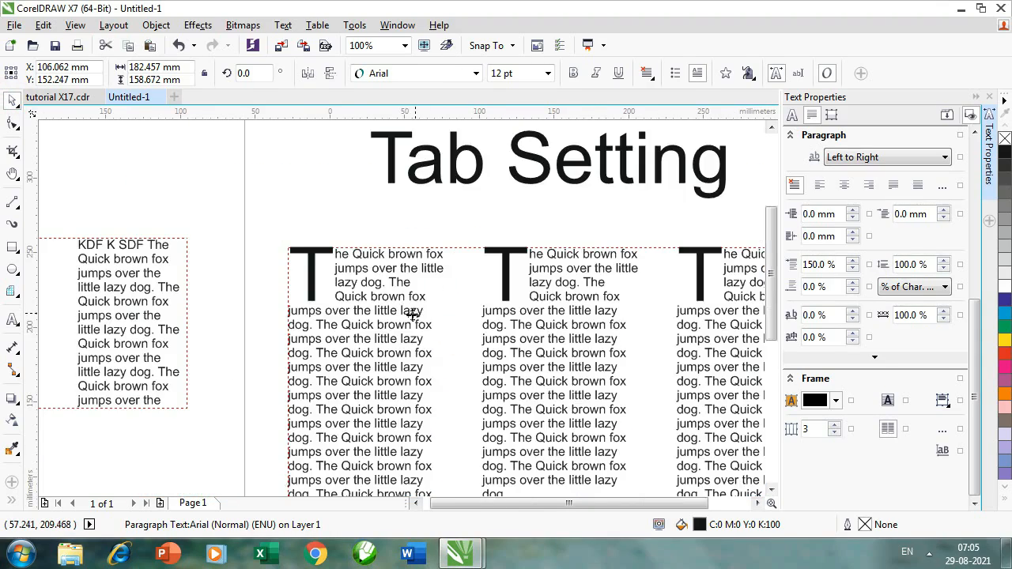
pyautogui.press('h')
pyautogui.moveTo(468, 357); pyautogui.dragTo(465, 280)
pyautogui.click(462, 323)
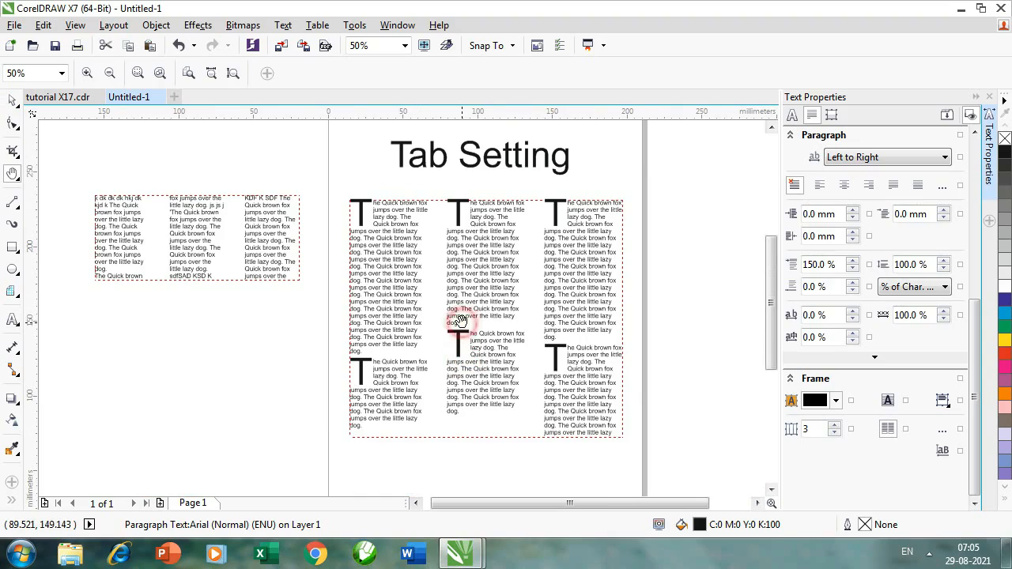
pyautogui.moveTo(472, 343); pyautogui.dragTo(463, 337)
pyautogui.press('space')
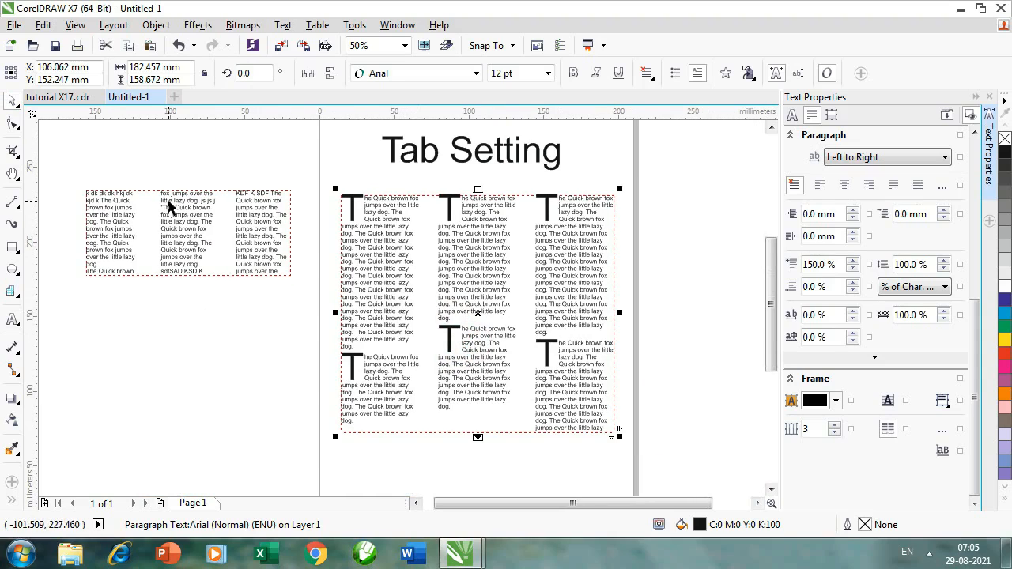